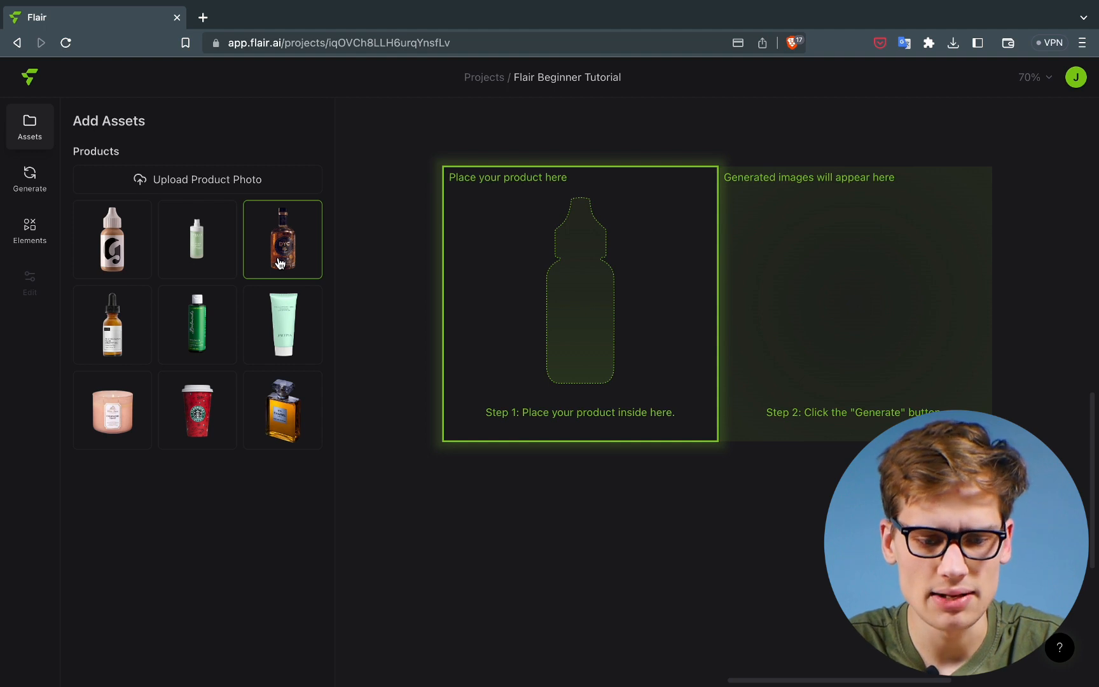
# Add the sample DYC whiskey bottle to the canvas and place it inside the product frame
pyautogui.click(280, 263)
pyautogui.moveTo(641, 290); pyautogui.dragTo(609, 302)
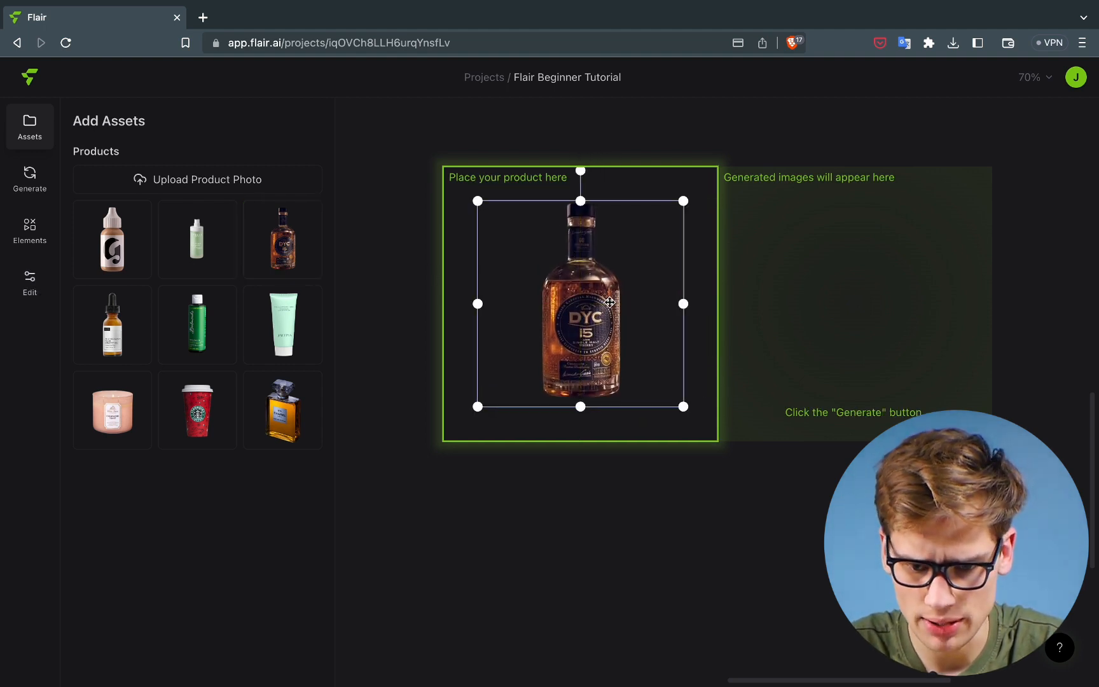
pyautogui.click(738, 334)
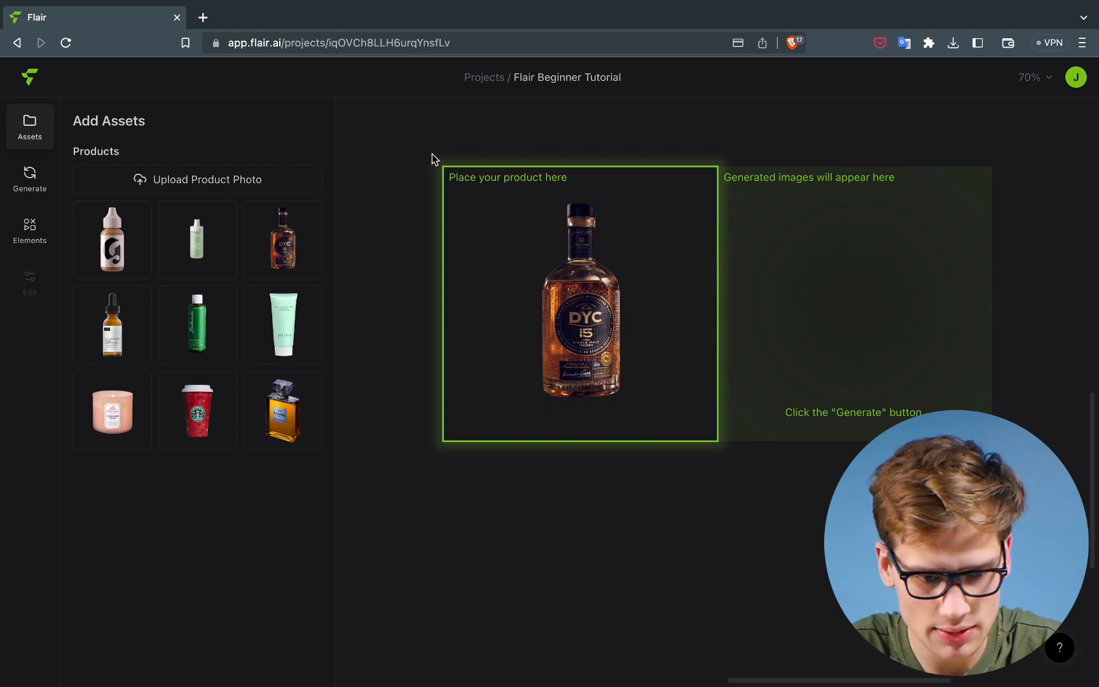
# Browse the photoshoot prompt templates to see which scenes are offered
pyautogui.click(31, 189)
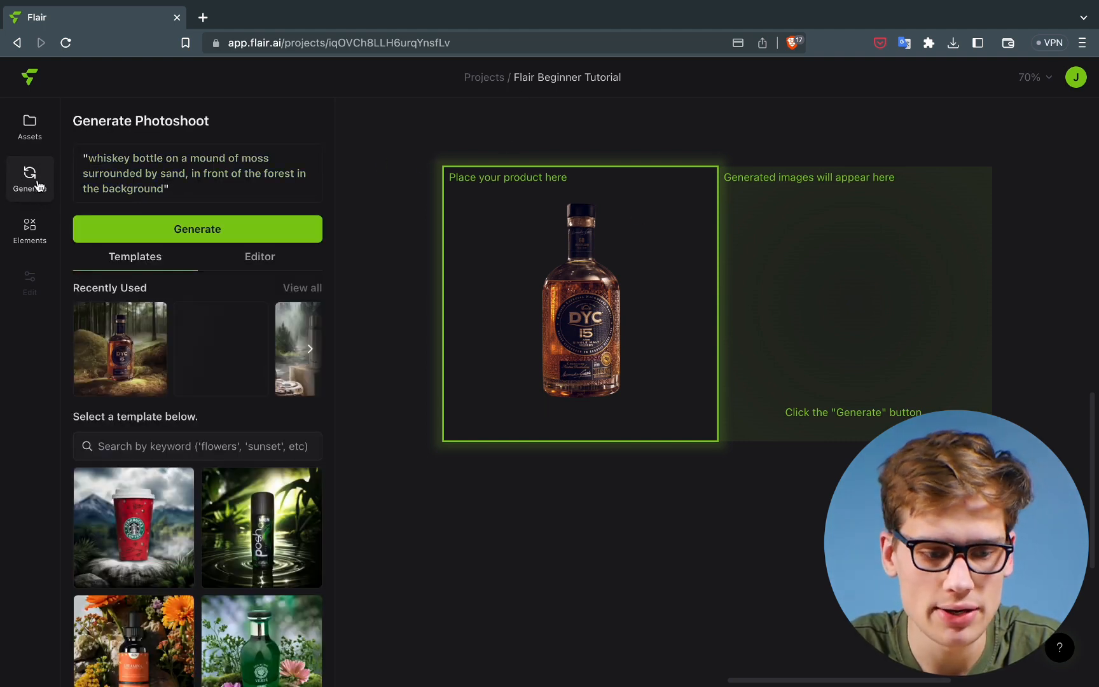
pyautogui.scroll(-2, 267, 457)
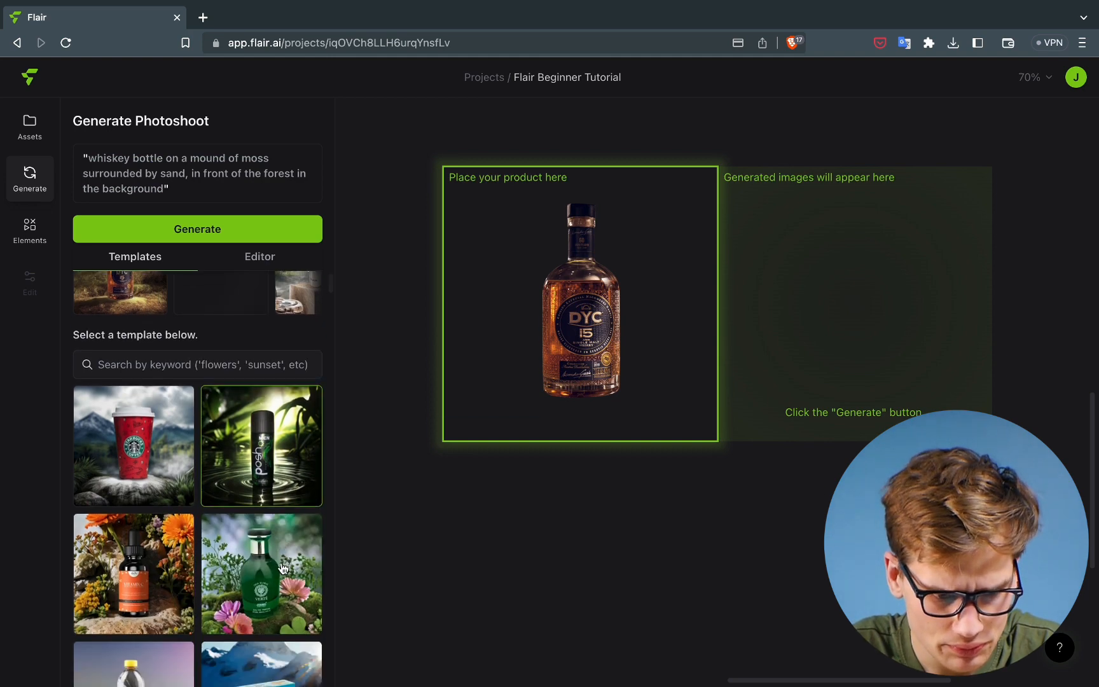
pyautogui.scroll(-3, 267, 528)
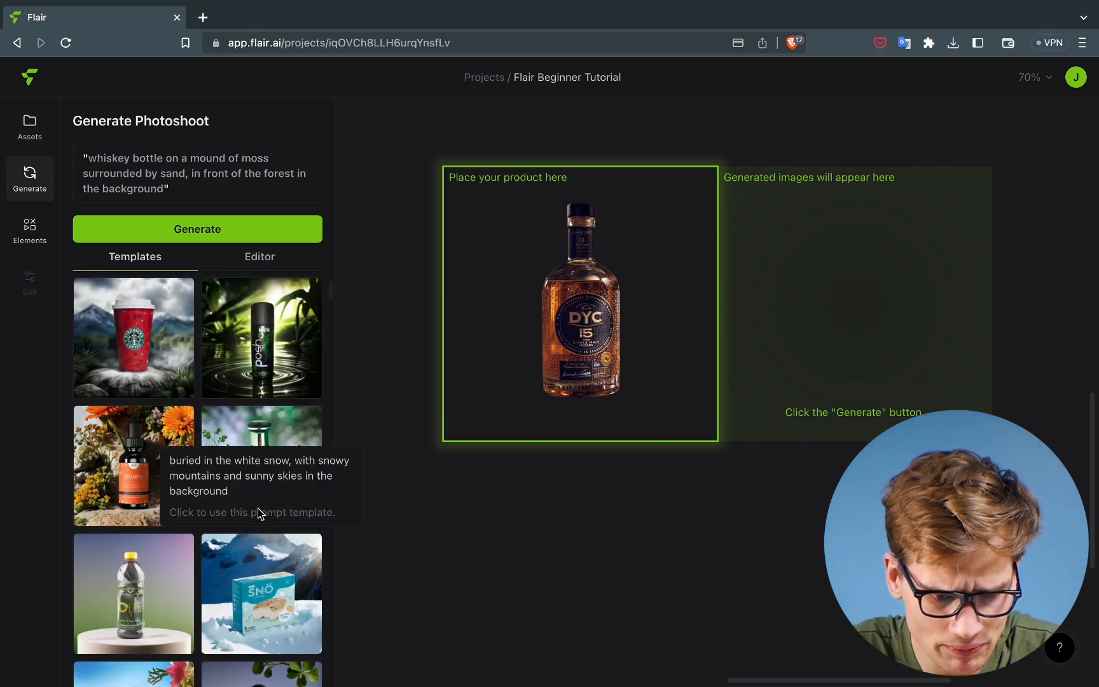
pyautogui.scroll(-3, 219, 496)
pyautogui.scroll(-6, 224, 436)
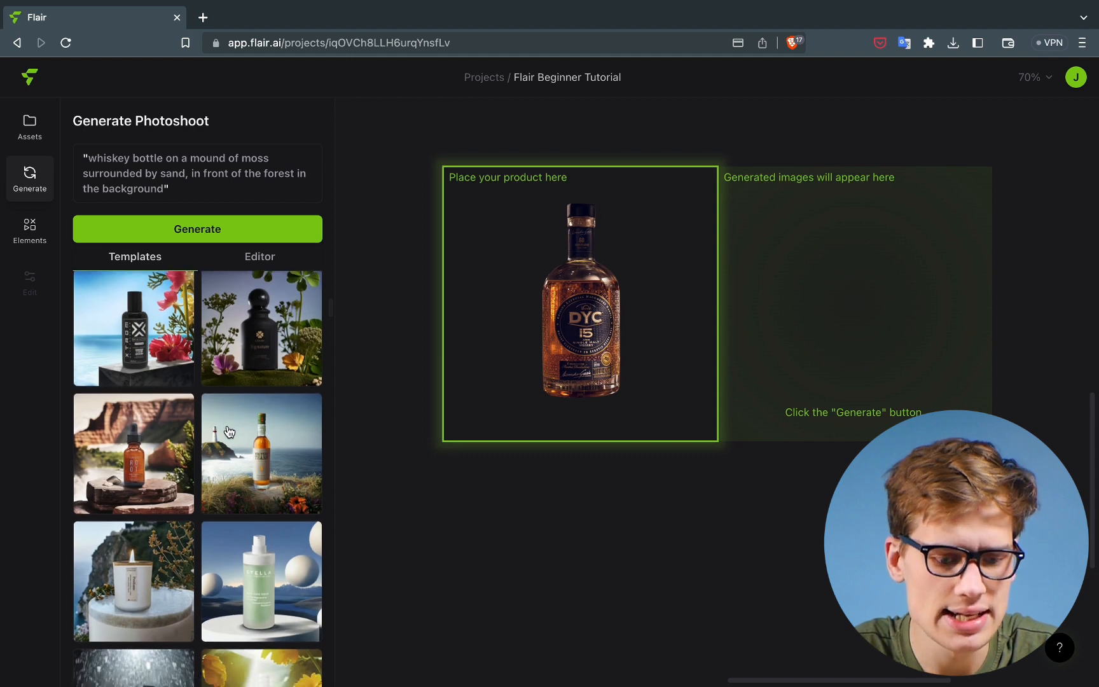
pyautogui.scroll(-1, 243, 413)
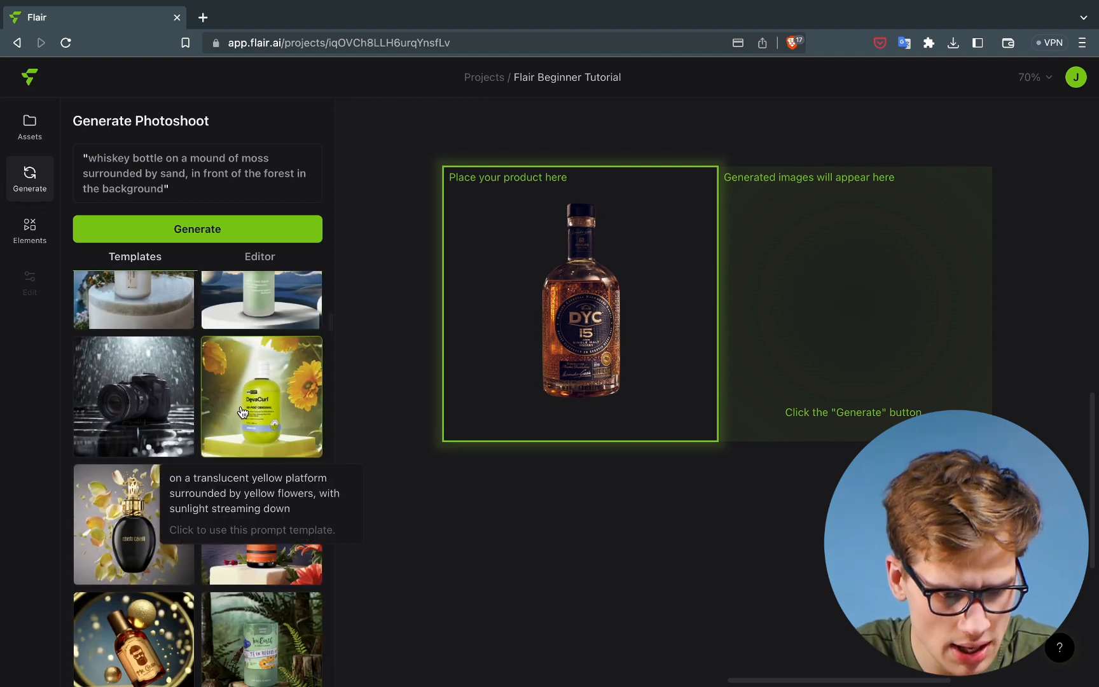
# Generate one image from the prompt "whiskey bottle on a mound of moss surrounded by sand, in front of the forest in the background"
pyautogui.click(262, 258)
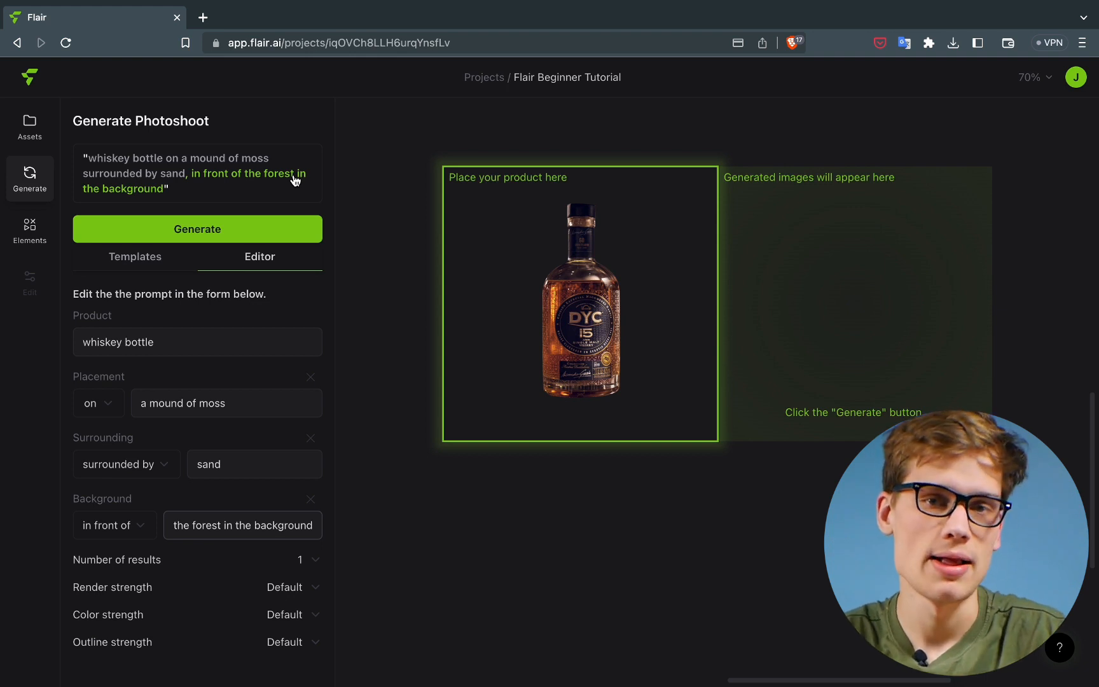
pyautogui.click(274, 222)
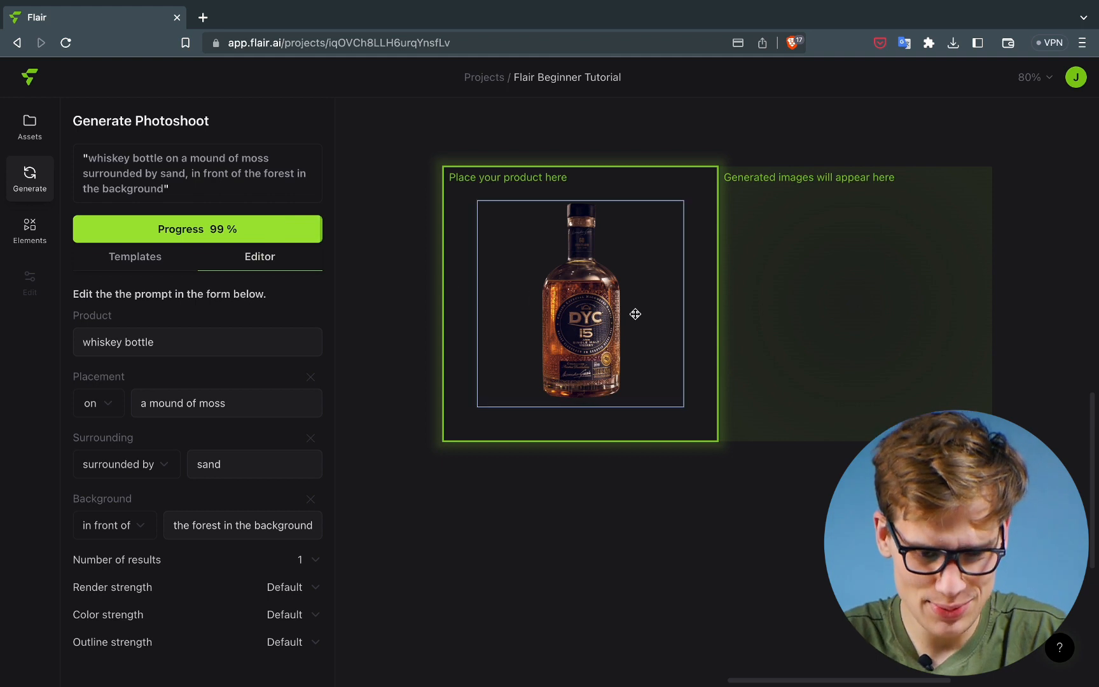
pyautogui.hscroll(1, 755, 334)
pyautogui.hscroll(4, 731, 383)
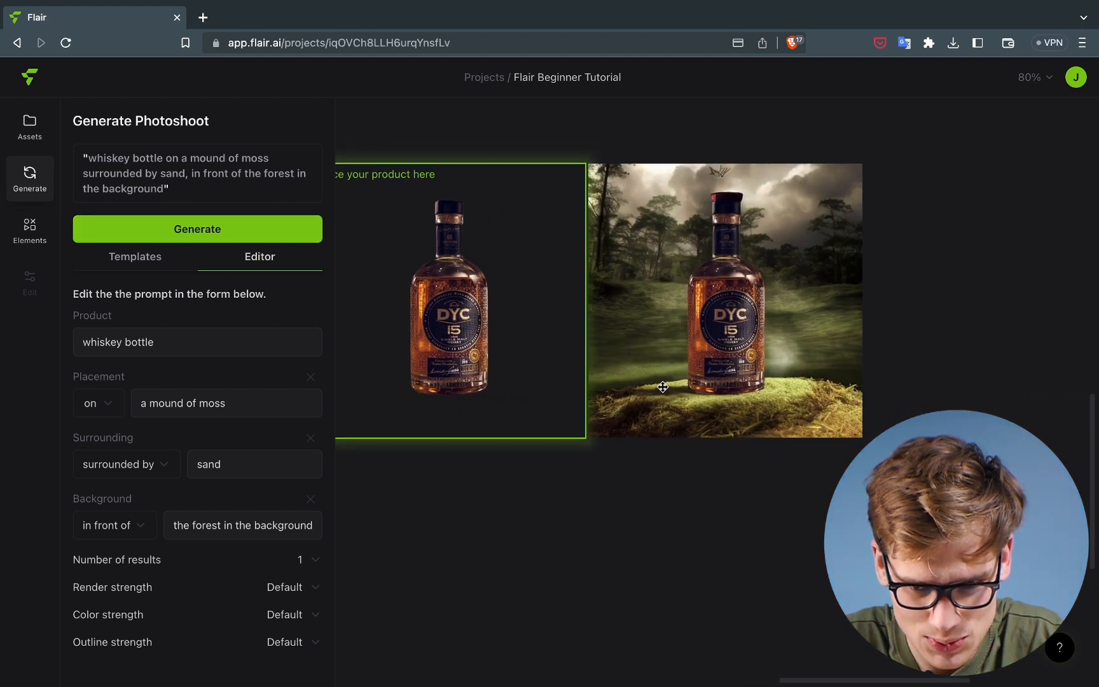
pyautogui.scroll(5, 571, 385)
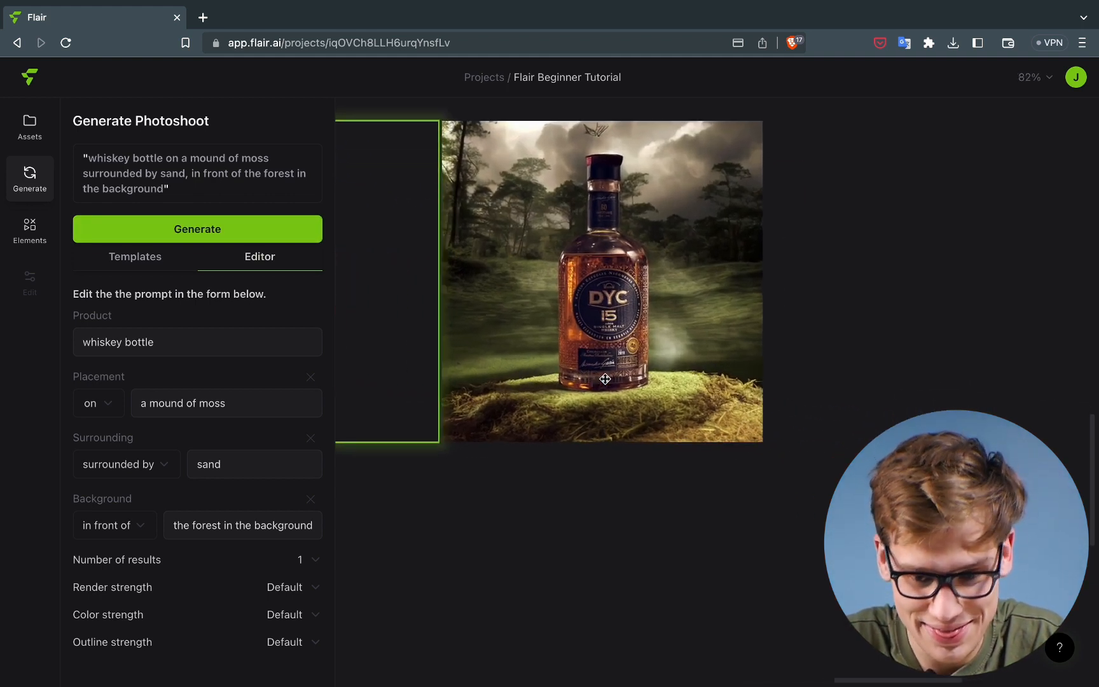
pyautogui.moveTo(581, 401); pyautogui.dragTo(617, 435)
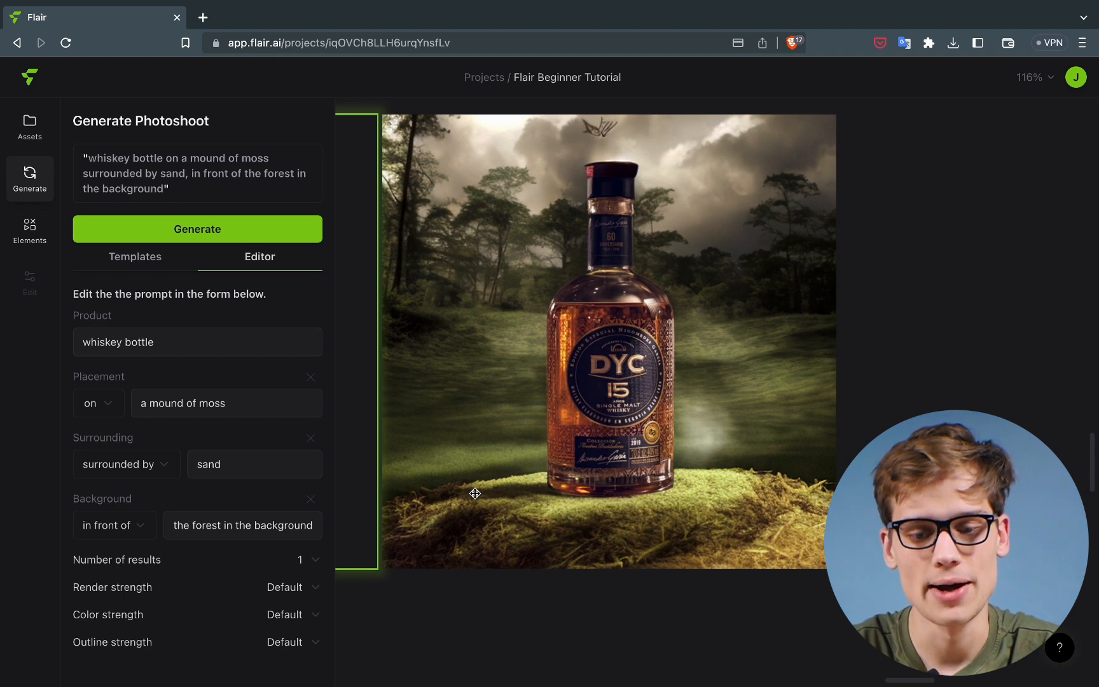
pyautogui.scroll(3, 614, 504)
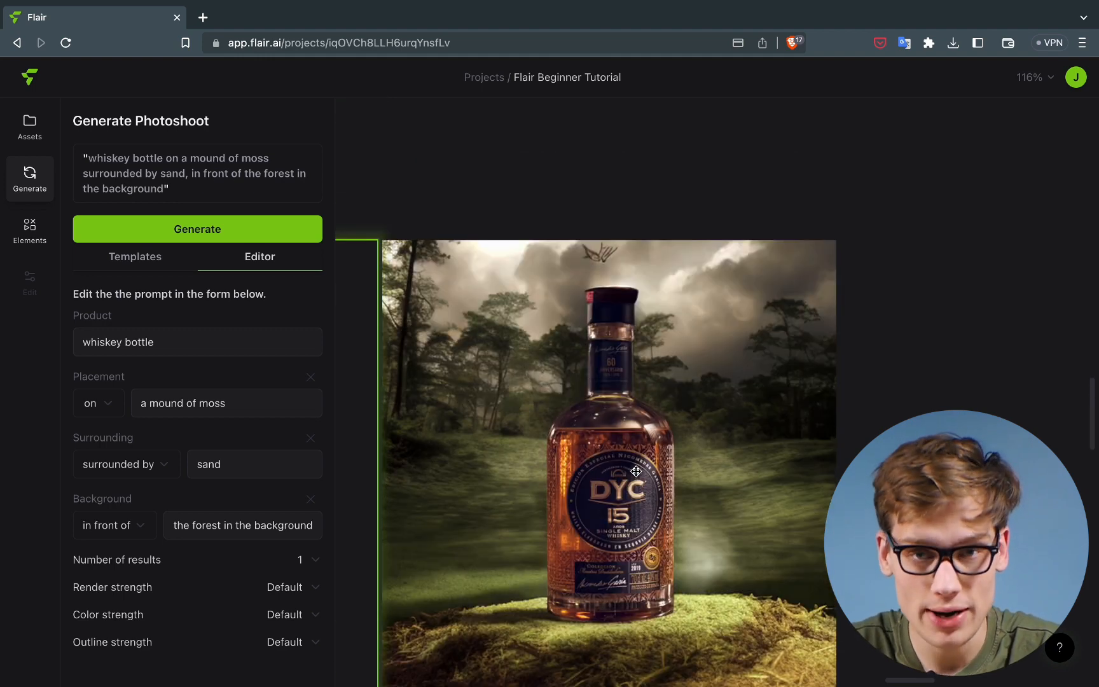
# Move the generated moss-mound image out of the result area to the free space above the product frame
pyautogui.scroll(-5, 635, 470)
pyautogui.moveTo(635, 471); pyautogui.dragTo(445, 135)
pyautogui.hscroll(-2, 446, 166)
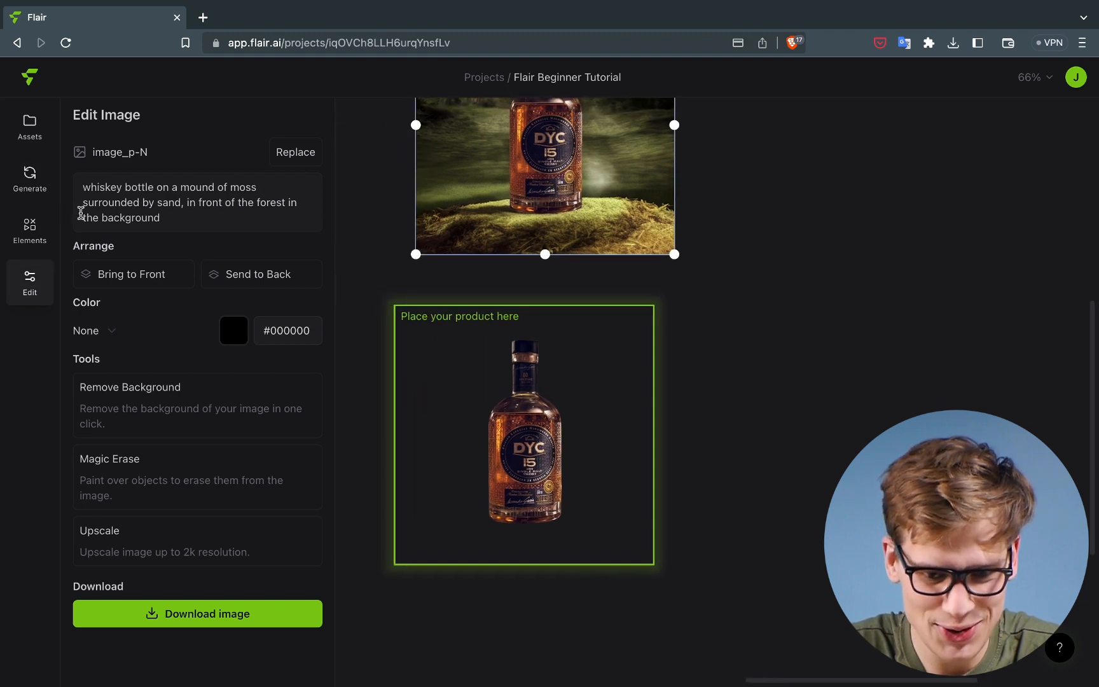
# Apply the prompt template of a tree stump surrounded by herbs and ferns, in front of the marsh
pyautogui.click(37, 191)
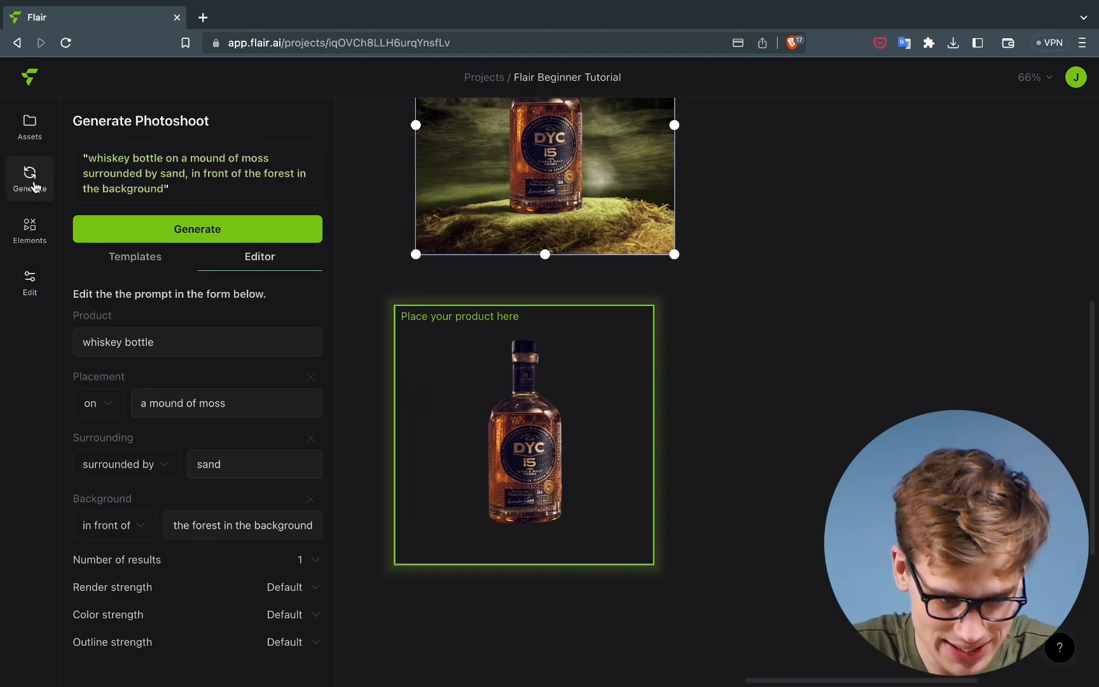
pyautogui.click(134, 272)
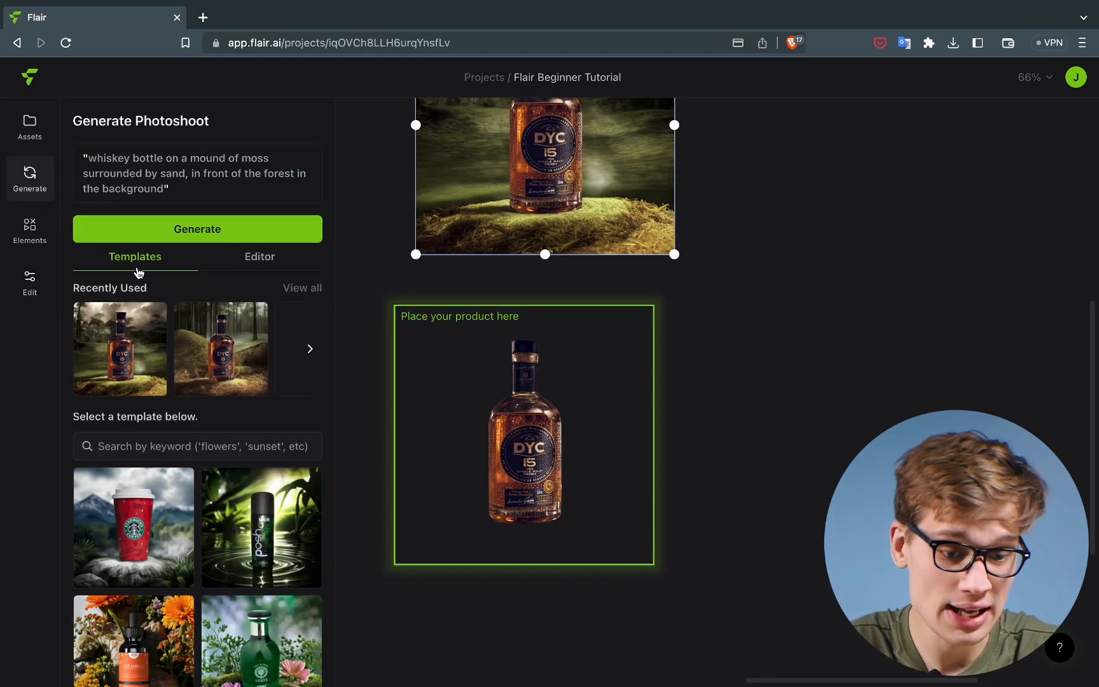
pyautogui.scroll(-5, 203, 398)
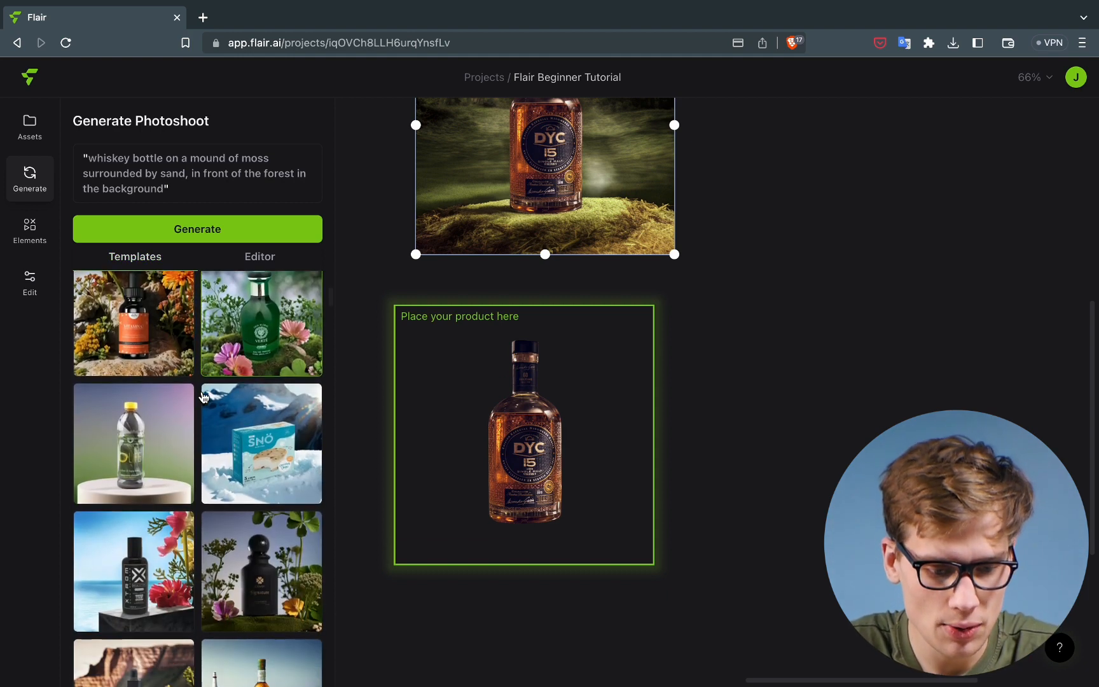
pyautogui.scroll(-3, 203, 397)
pyautogui.scroll(-3, 239, 417)
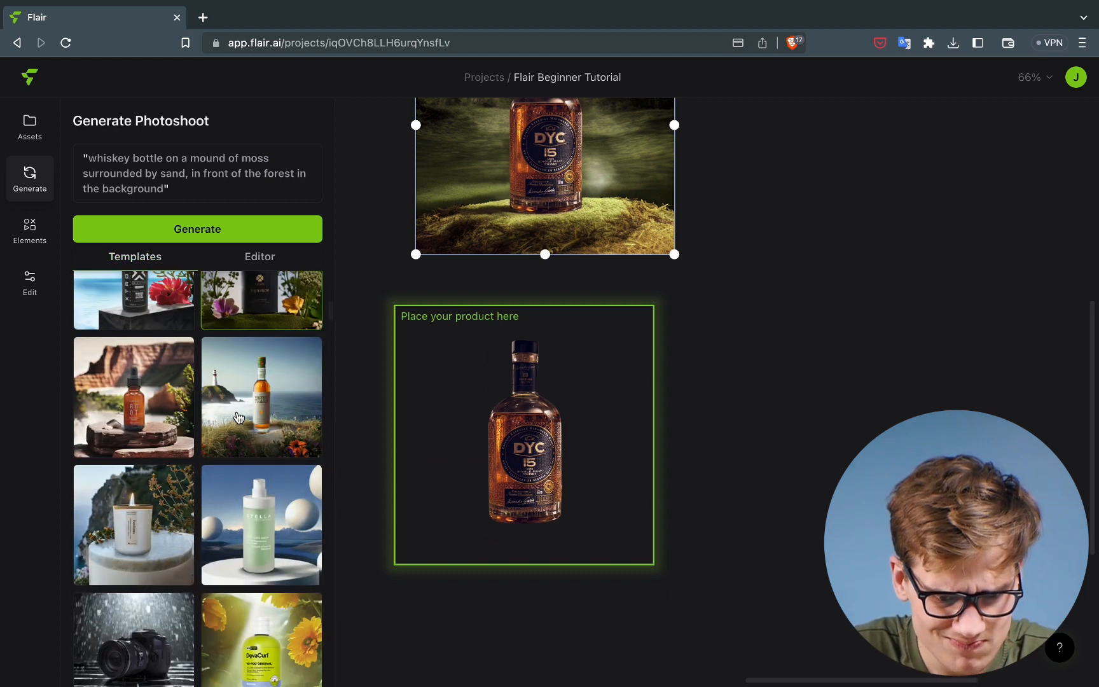
pyautogui.scroll(-4, 238, 417)
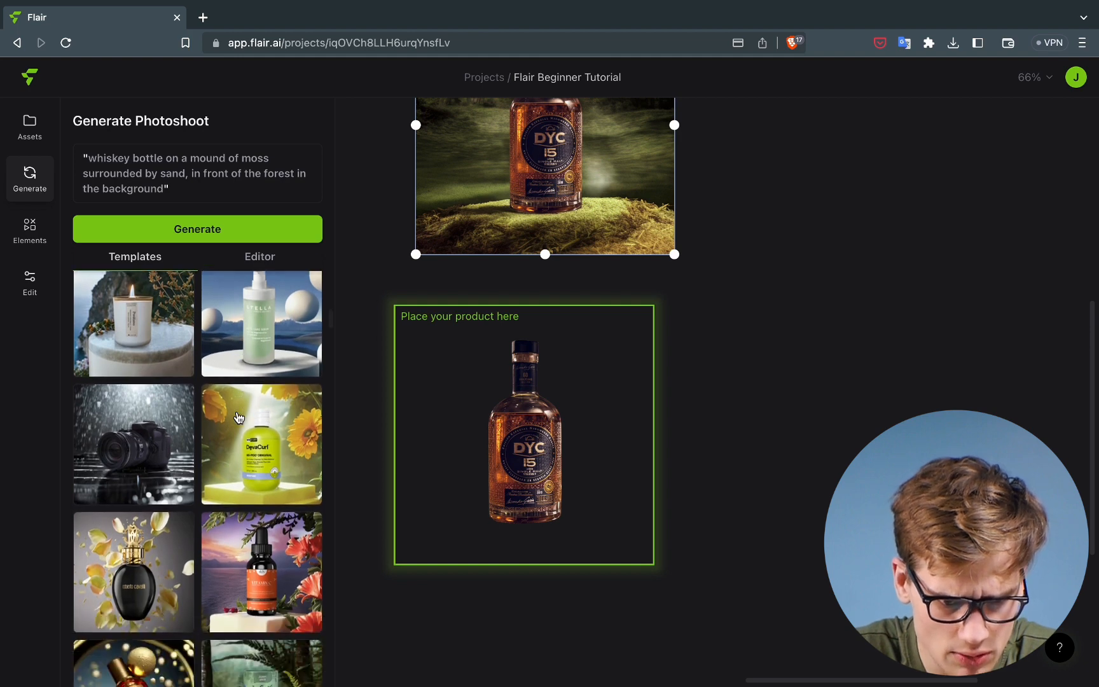
pyautogui.scroll(-5, 238, 417)
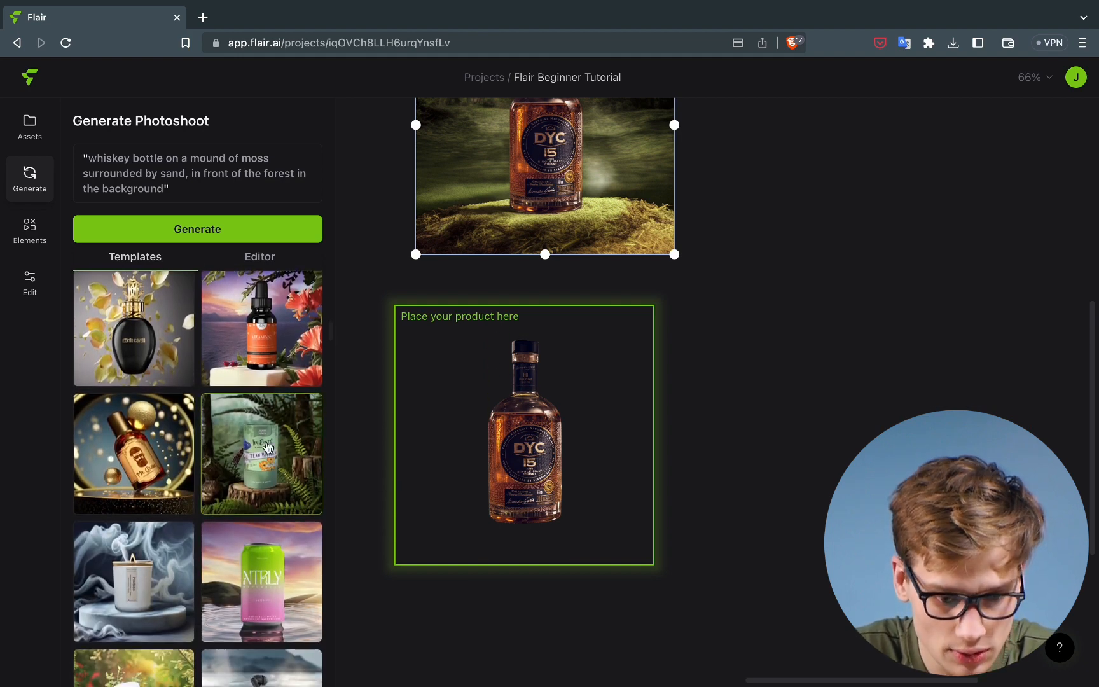
pyautogui.click(267, 447)
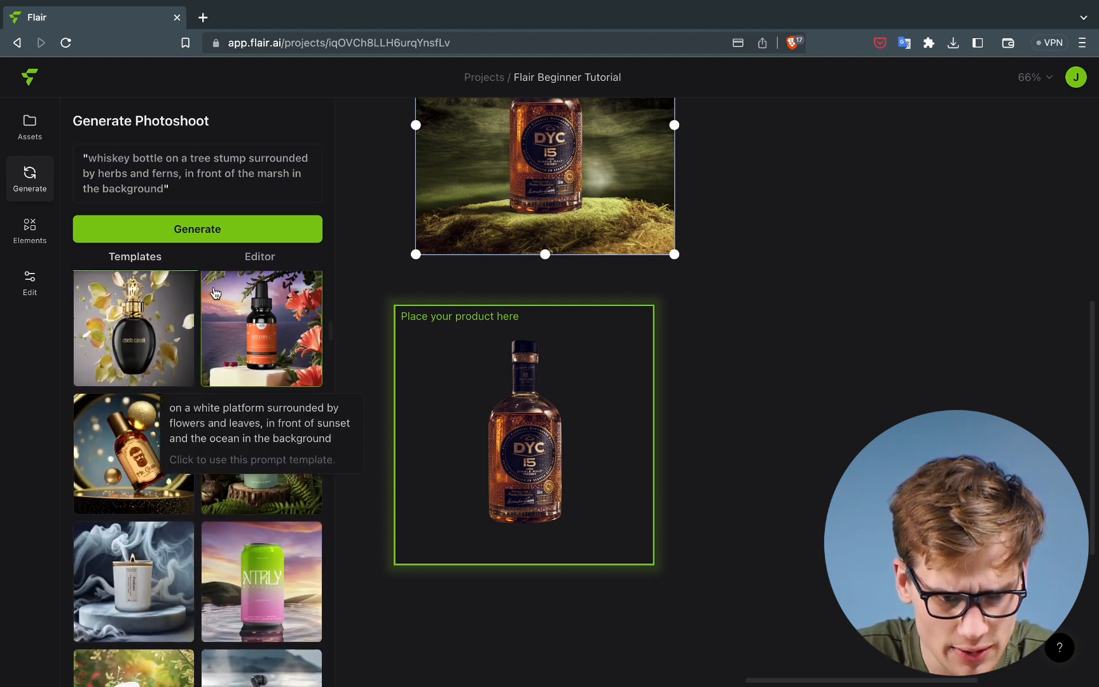
# Generate the whiskey bottle image with the tree stump prompt and view the result up close
pyautogui.click(219, 229)
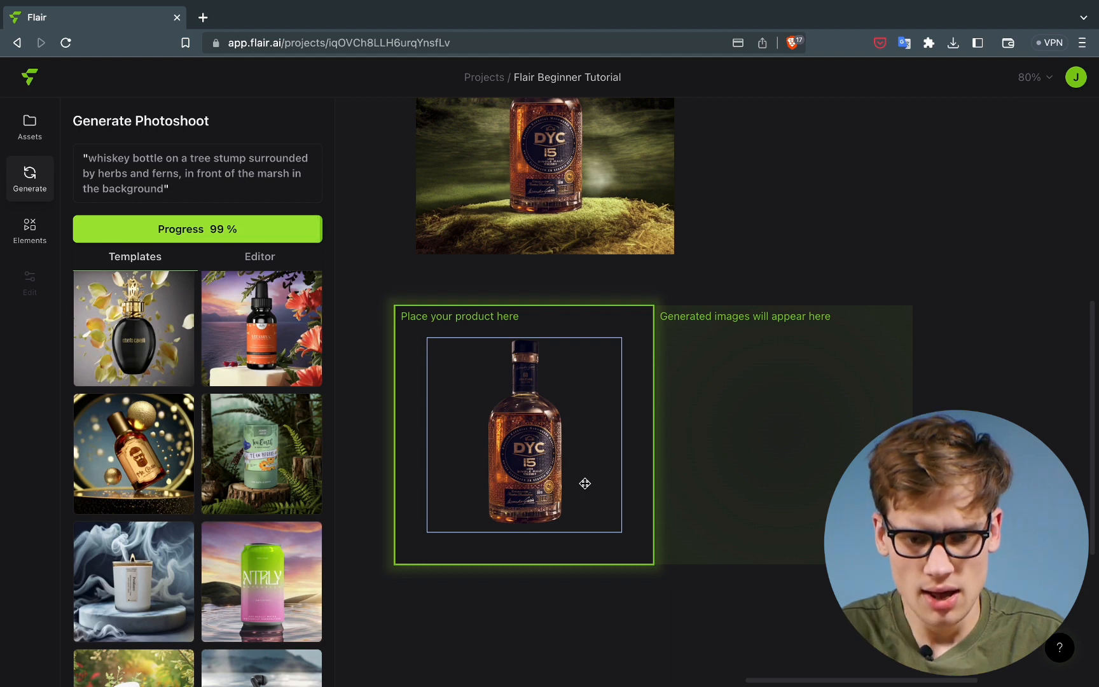
pyautogui.scroll(5, 816, 458)
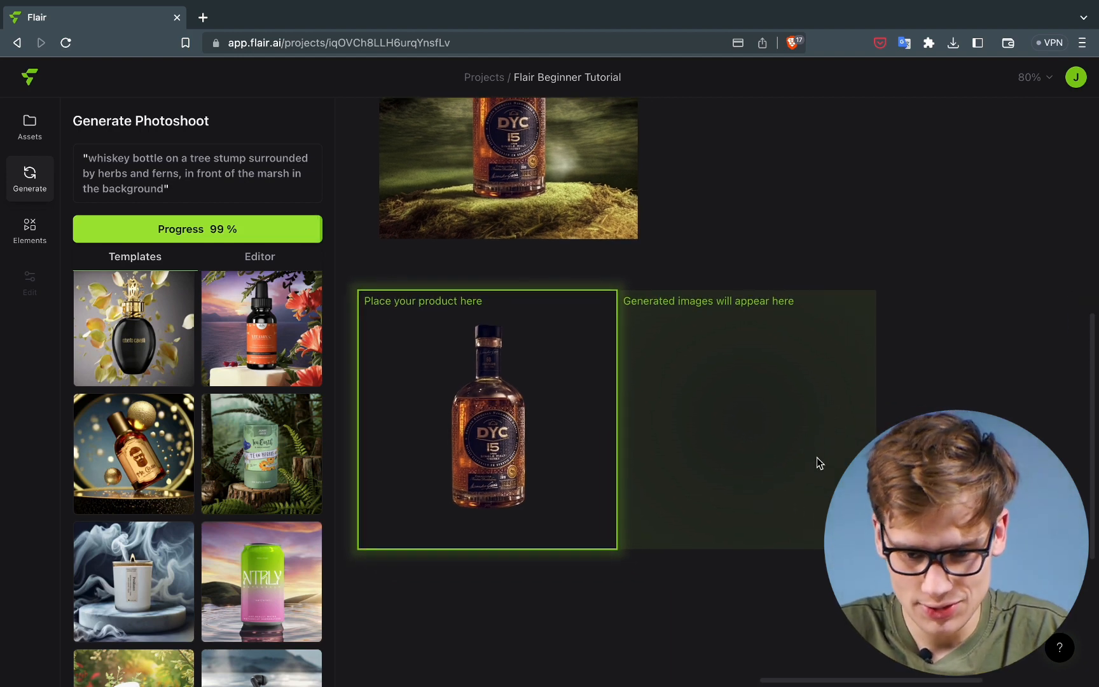
pyautogui.scroll(5, 817, 458)
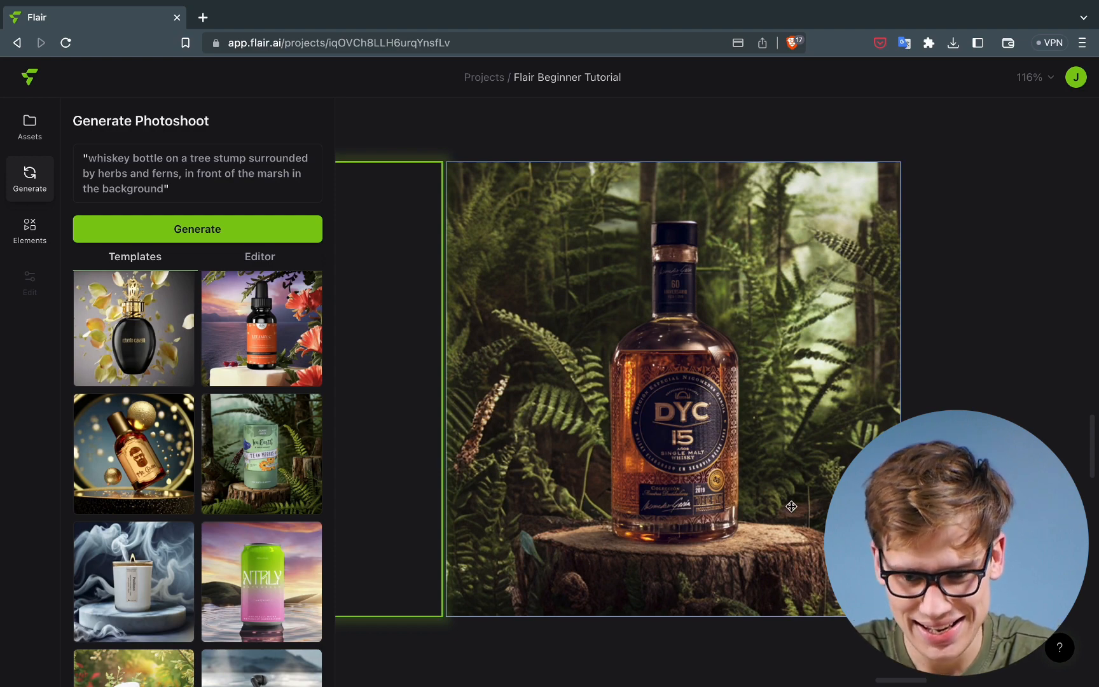
# Move the generated tree stump image directly beside the moss-mound image above the product frame
pyautogui.click(698, 404)
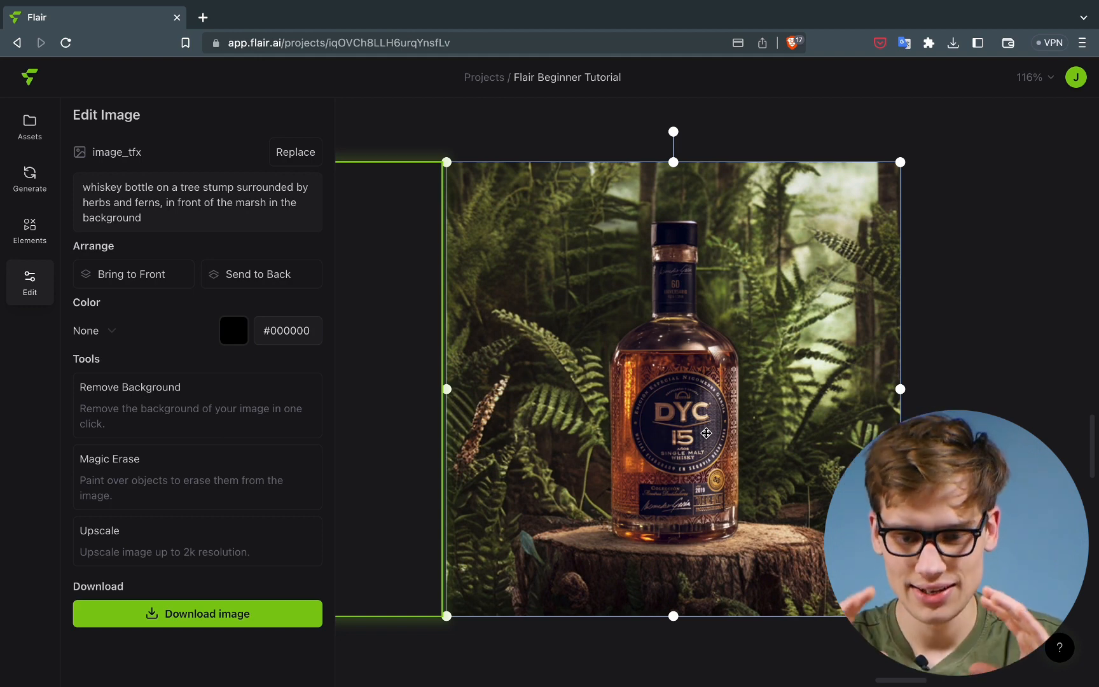
pyautogui.scroll(-1, 703, 447)
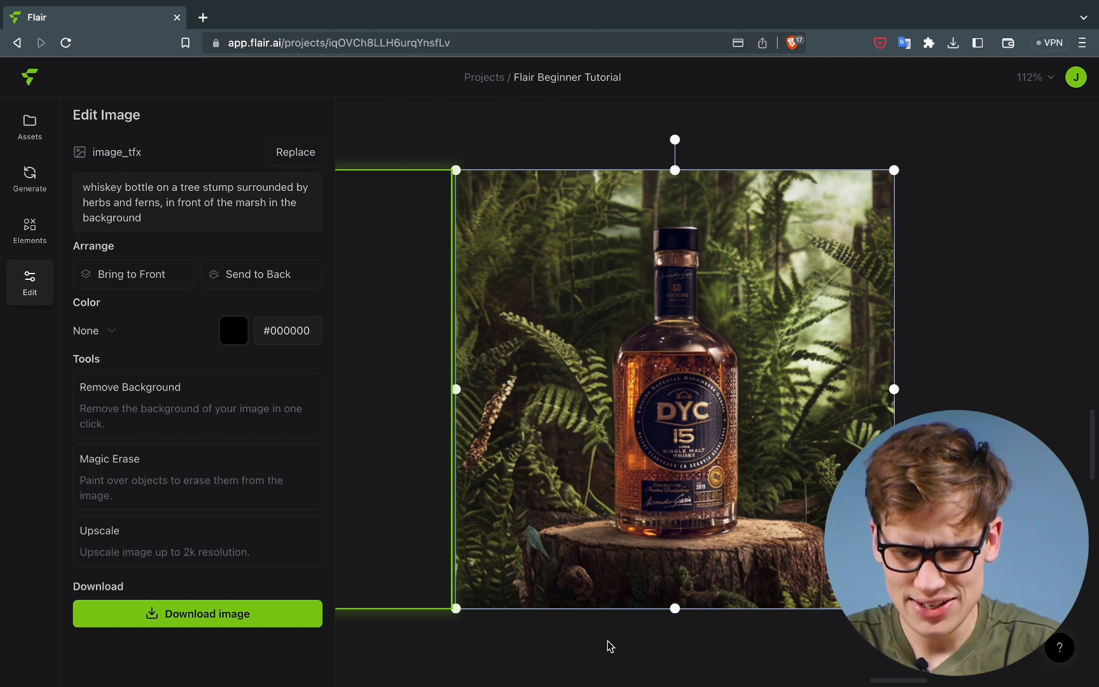
pyautogui.scroll(-10, 624, 595)
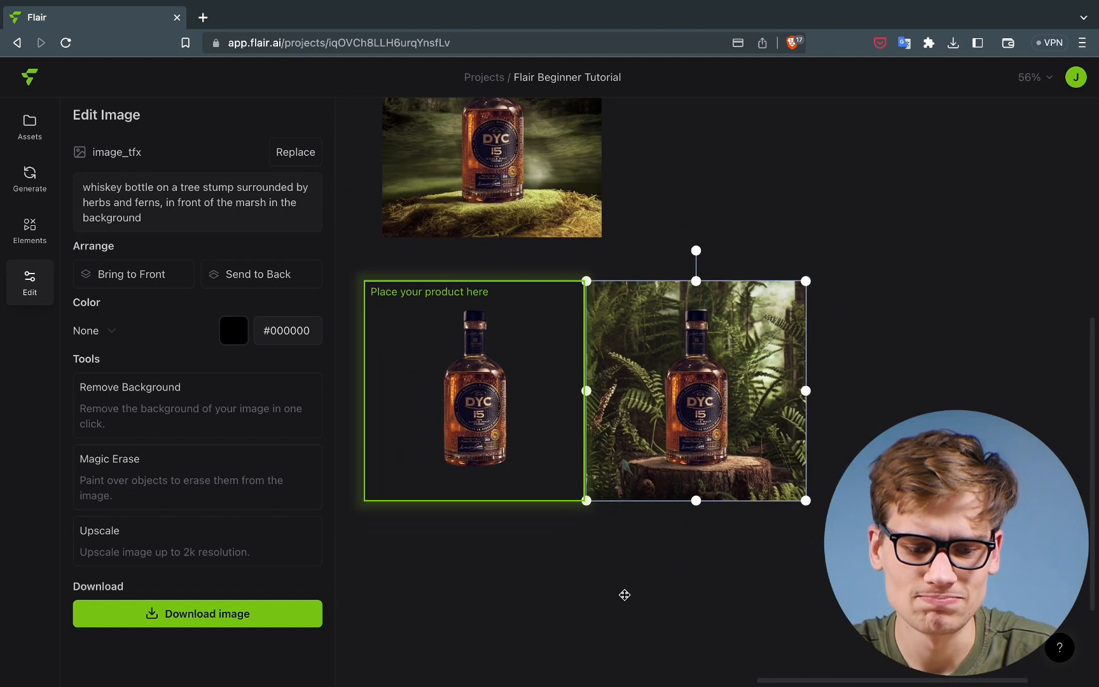
pyautogui.moveTo(633, 440); pyautogui.dragTo(641, 197)
pyautogui.scroll(3, 661, 270)
pyautogui.hscroll(-1, 662, 270)
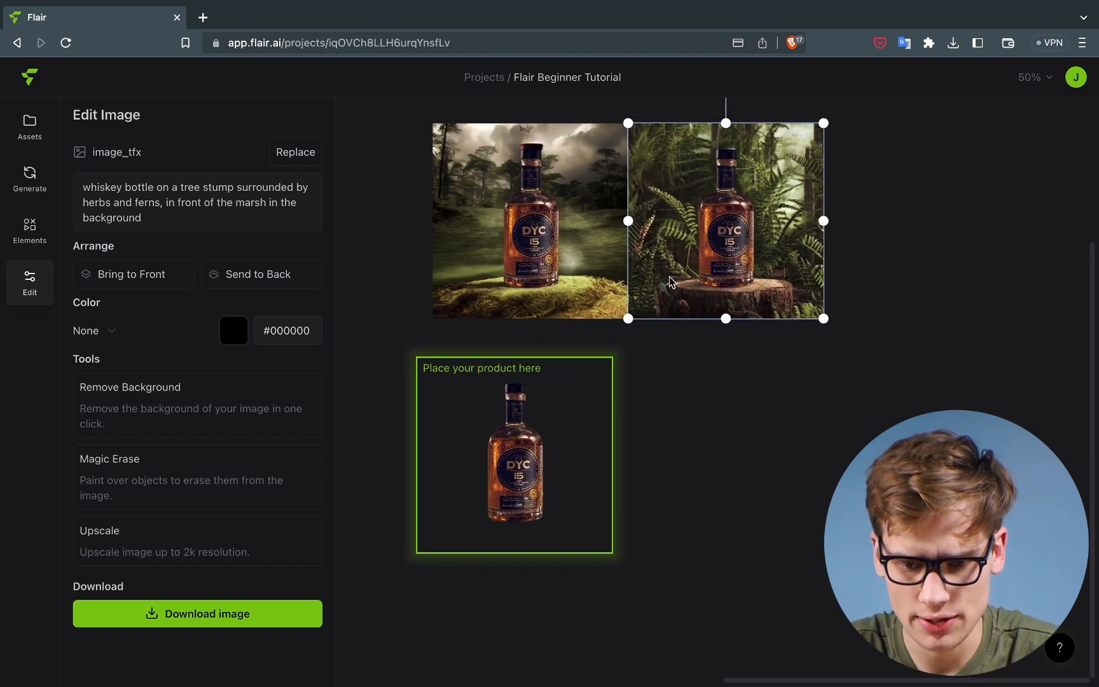
# Move the original whiskey bottle out of the product frame, beside the generated images, and deselect it
pyautogui.moveTo(541, 534); pyautogui.dragTo(371, 307)
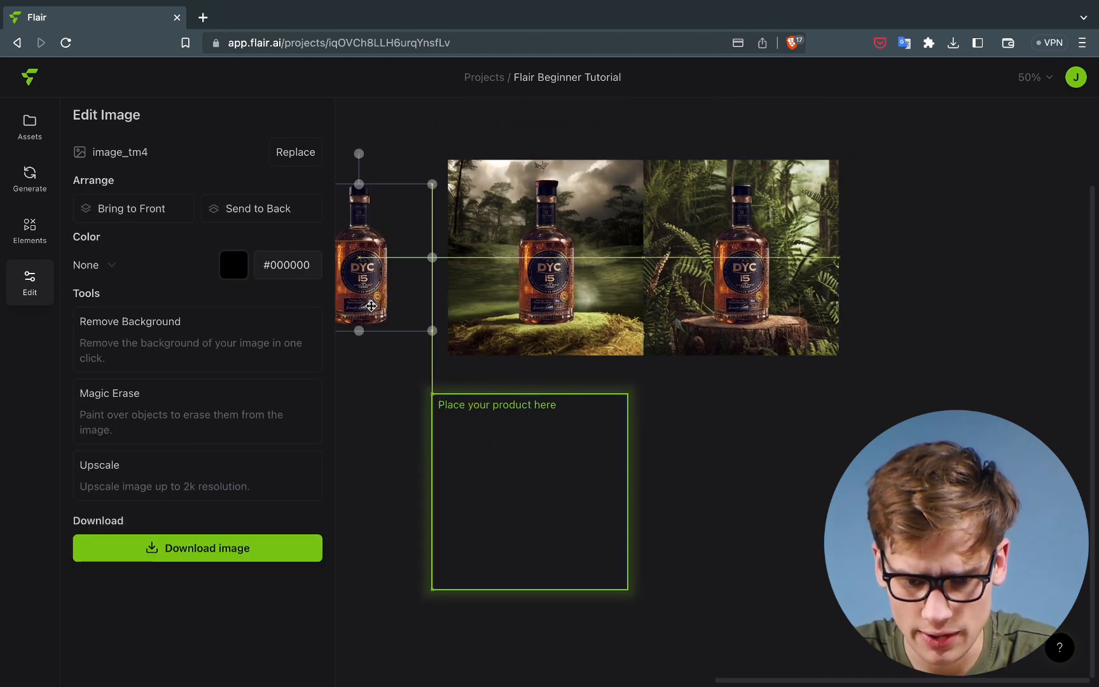
pyautogui.click(375, 404)
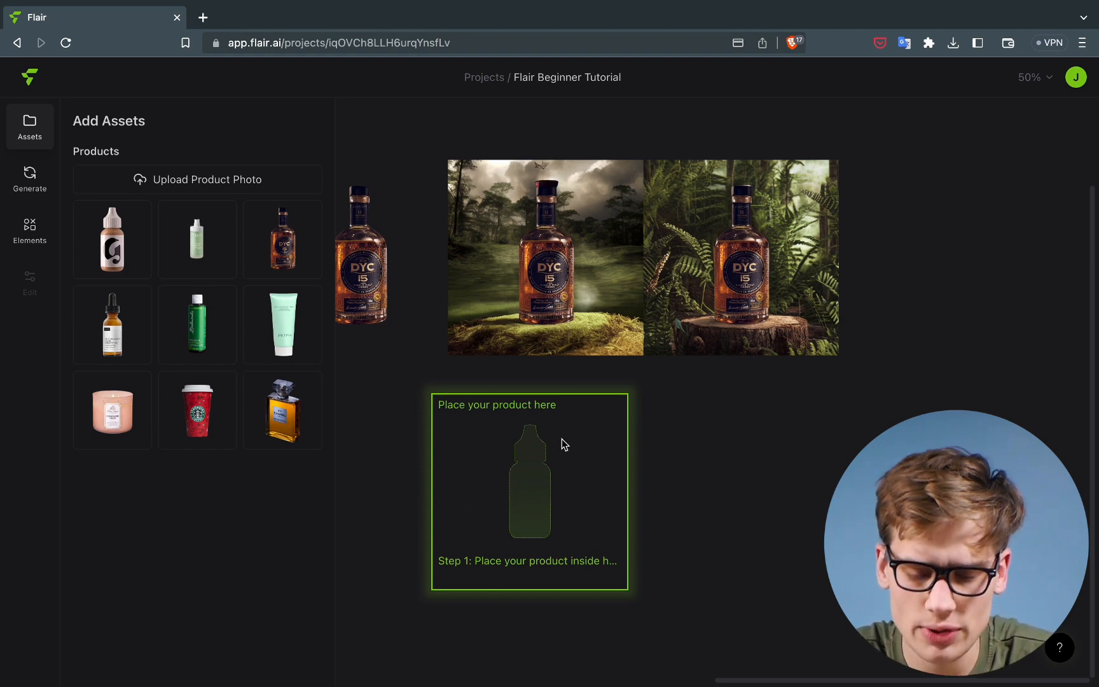
# Upload the photo of the black cup with the metal straw from Downloads and remove its background
pyautogui.click(249, 180)
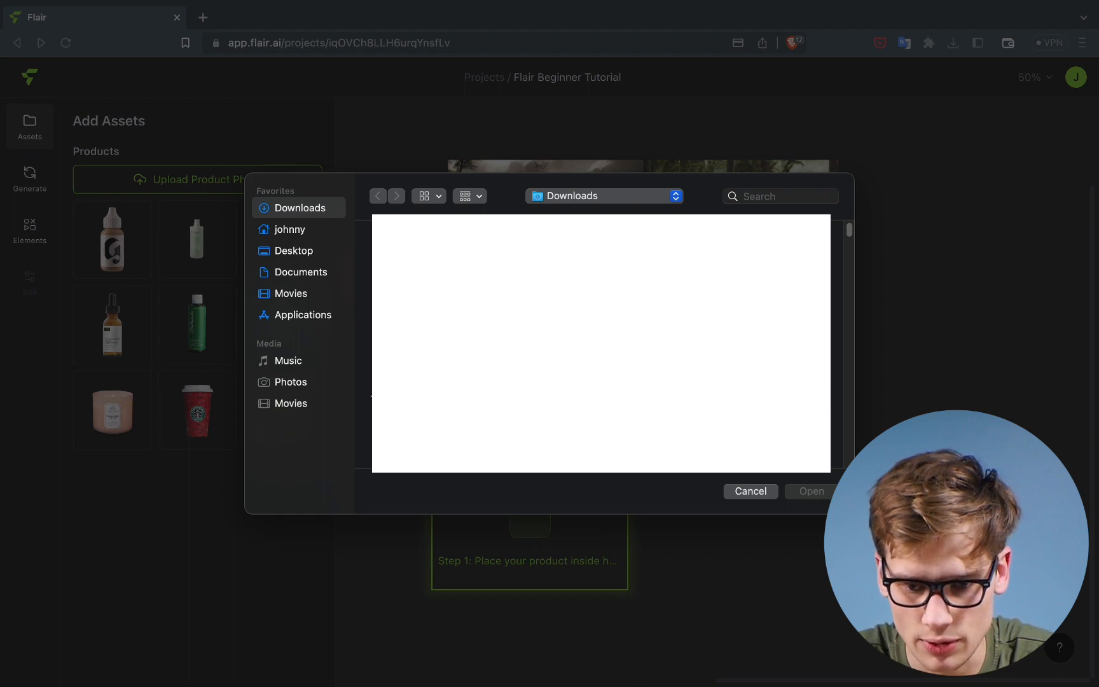
pyautogui.doubleClick(679, 316)
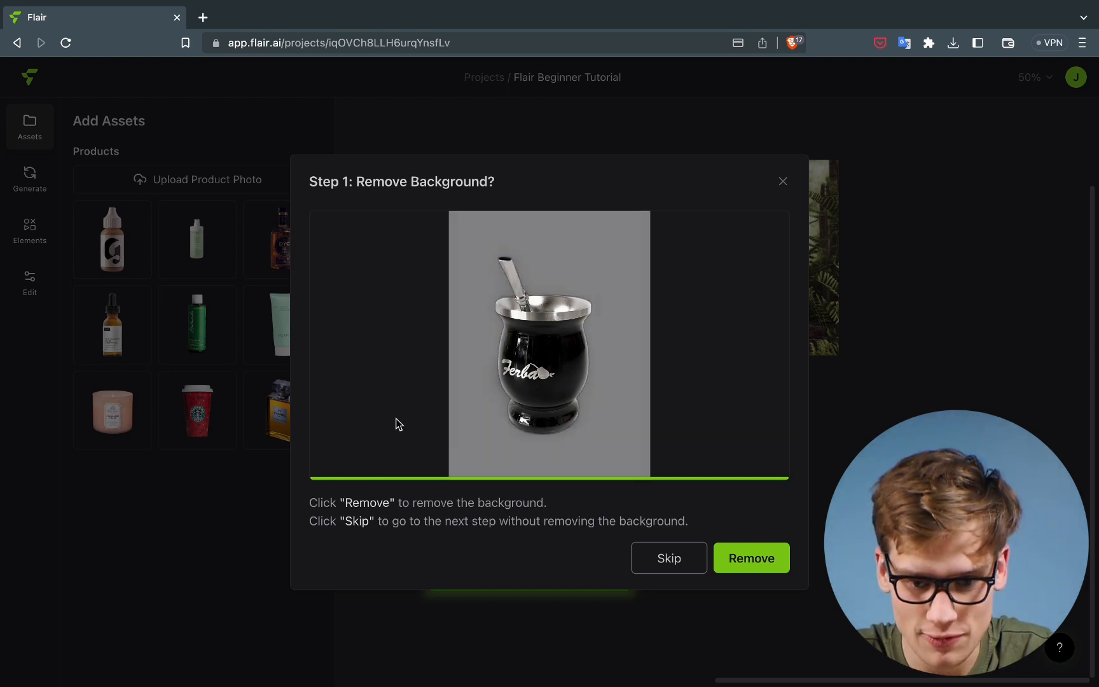
pyautogui.click(763, 565)
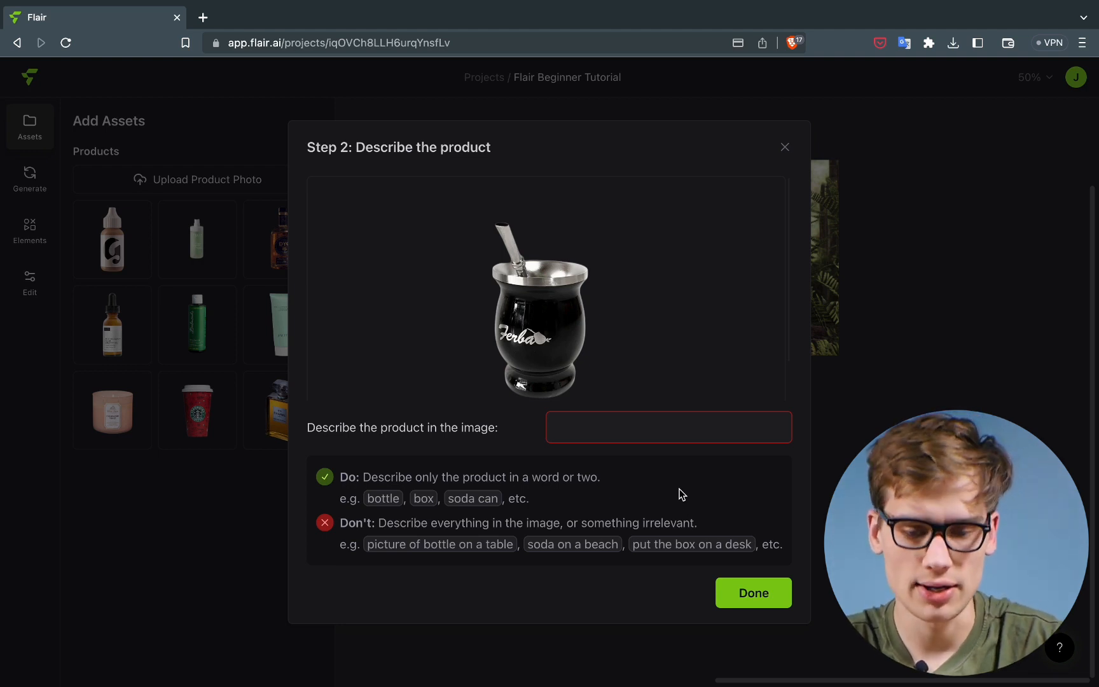
# Describe the uploaded product as "cup" and add it to the canvas
pyautogui.click(620, 434)
pyautogui.write('cup')
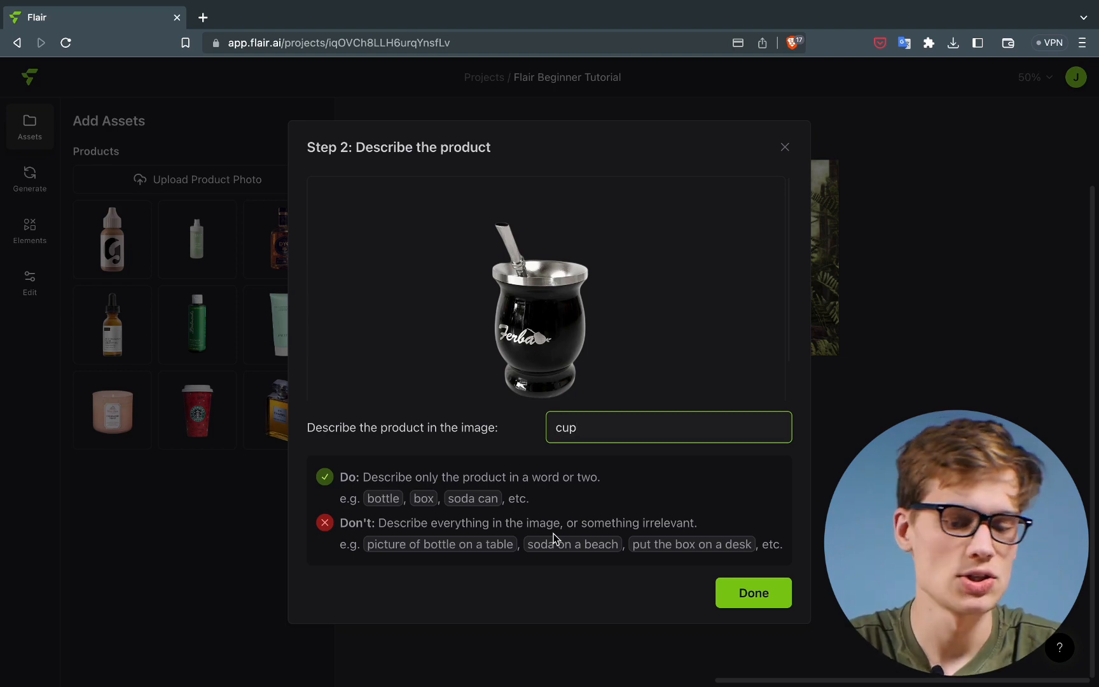
pyautogui.click(762, 598)
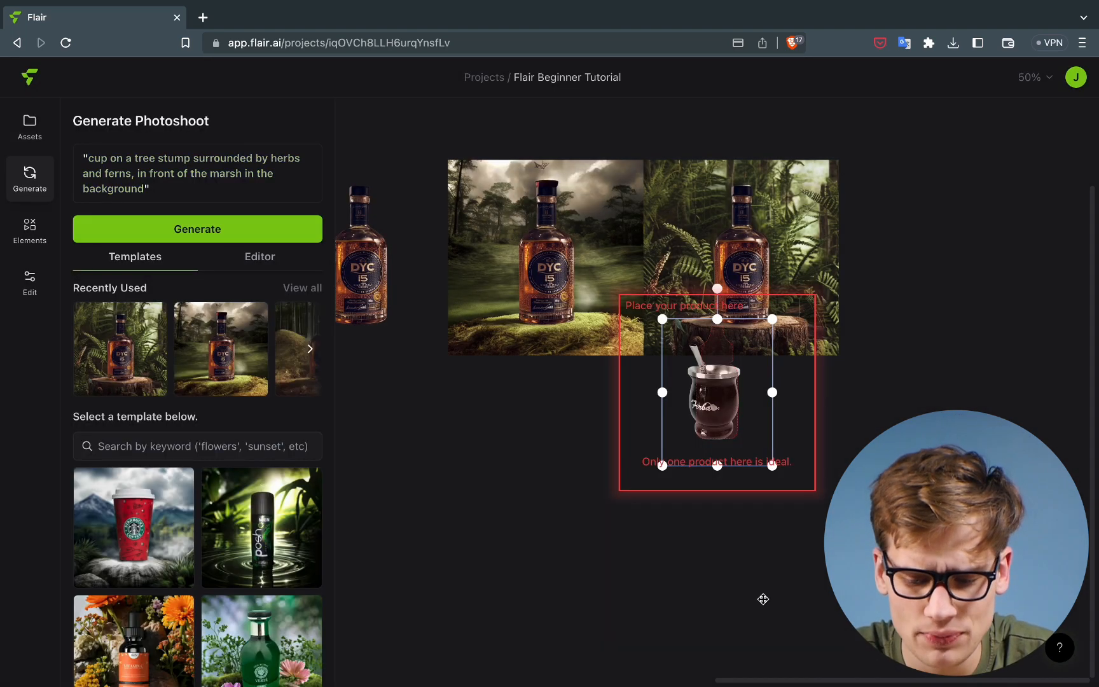
# Move both generated whiskey images together upward, clear of the product frame, and deselect them
pyautogui.scroll(5, 925, 258)
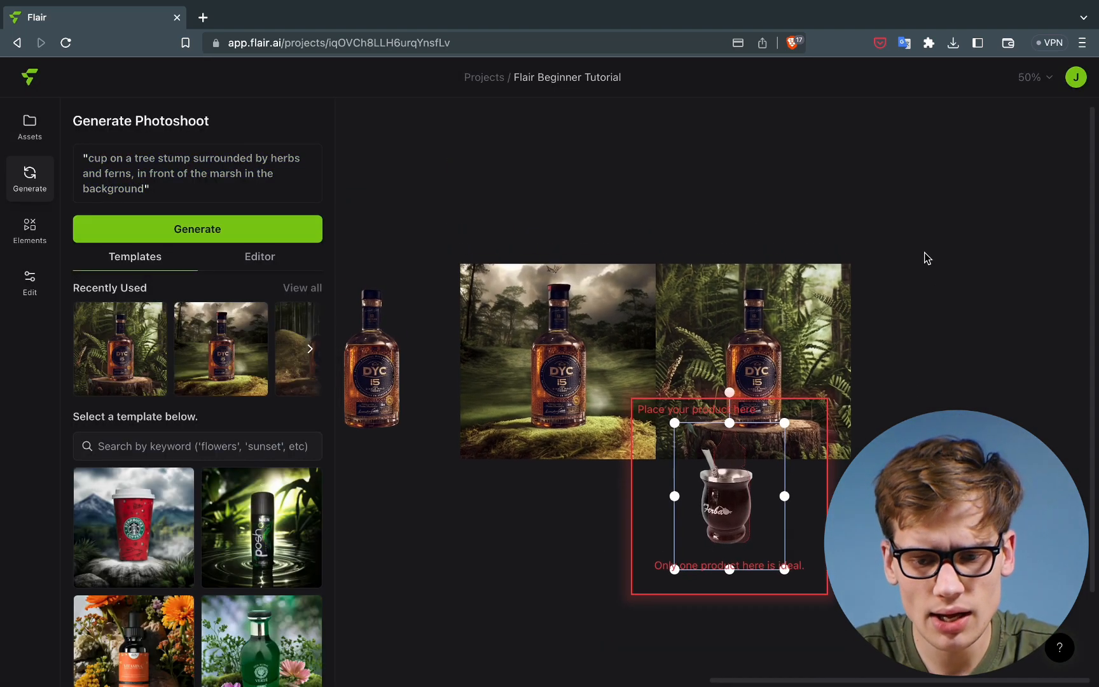
pyautogui.moveTo(923, 147); pyautogui.dragTo(514, 405)
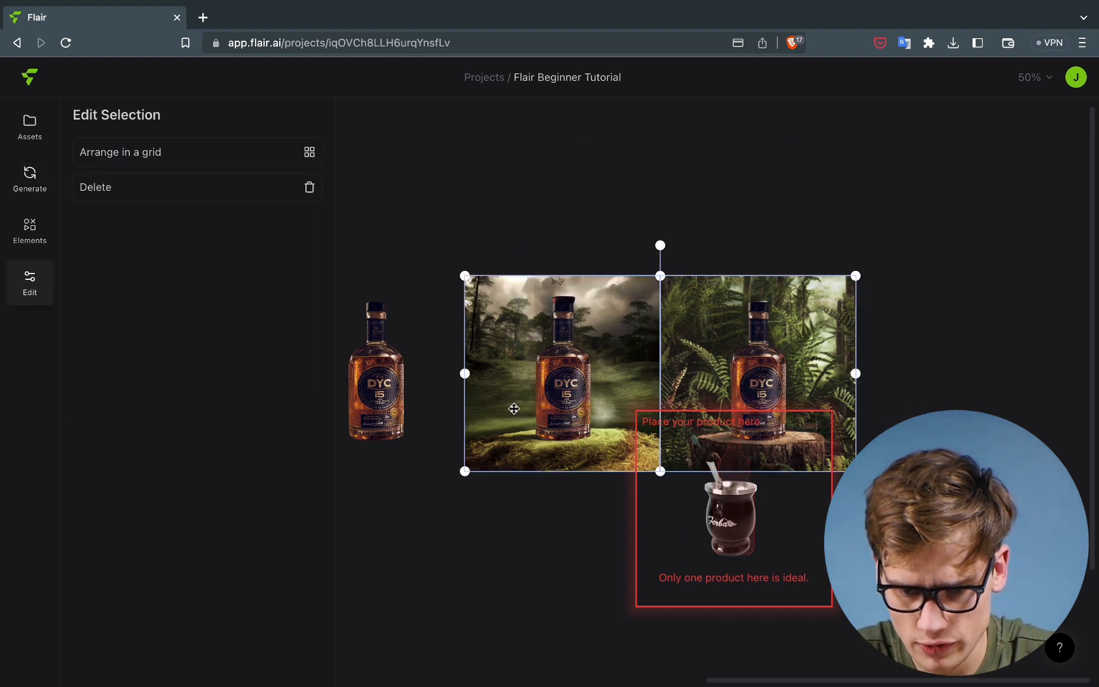
pyautogui.moveTo(582, 363); pyautogui.dragTo(567, 234)
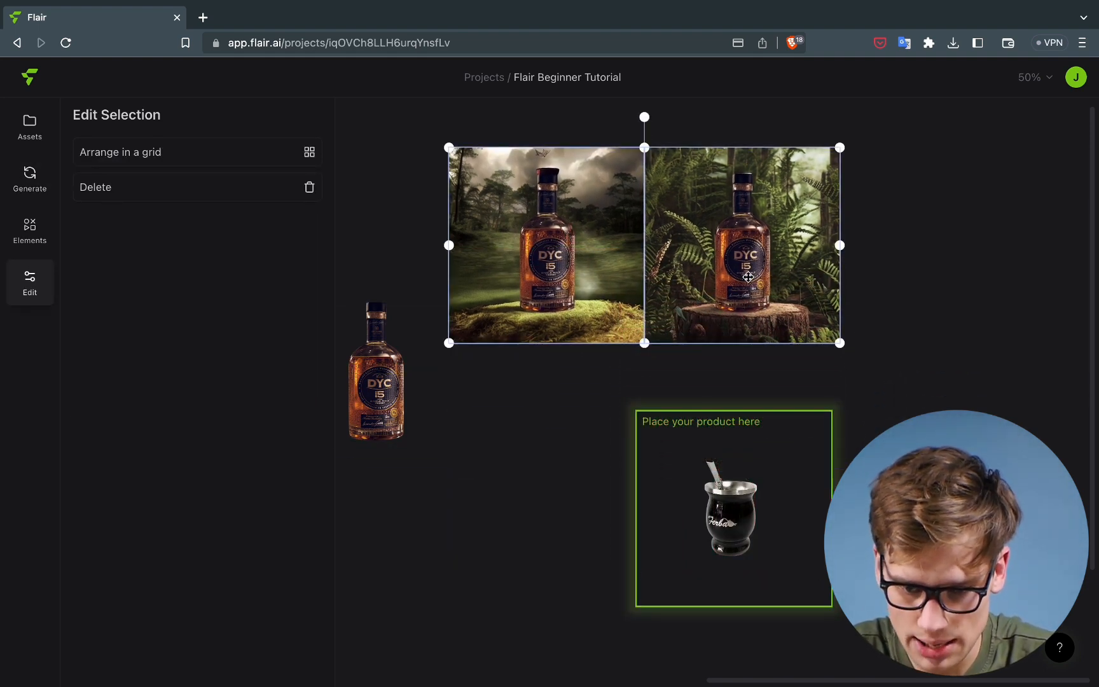
pyautogui.click(814, 406)
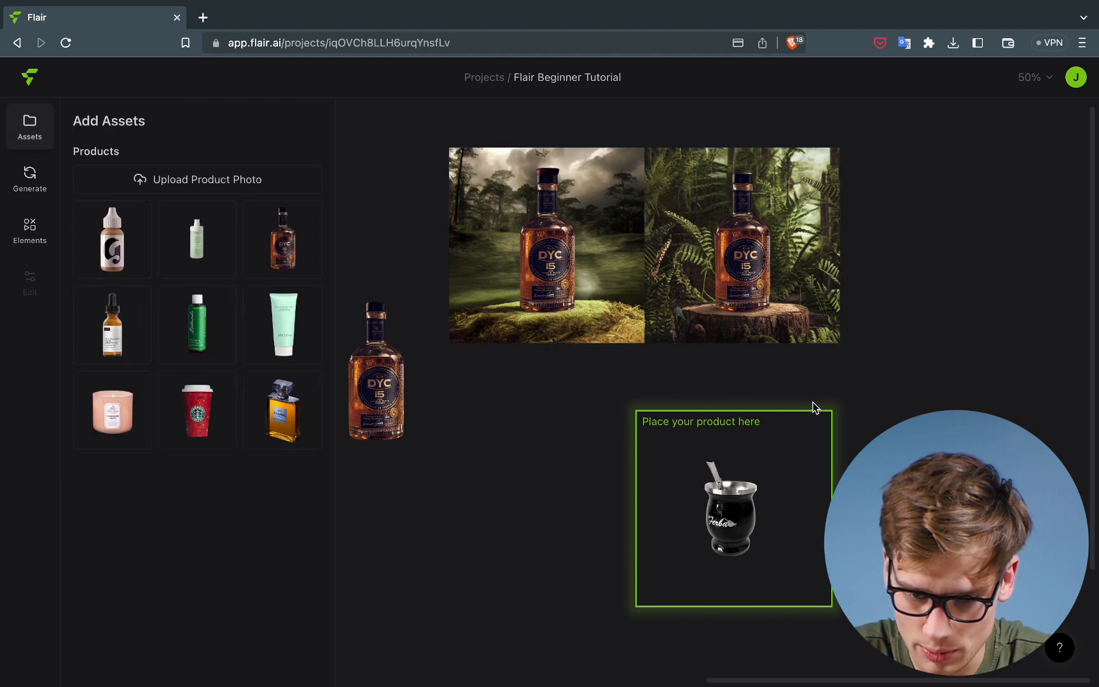
# Browse the photoshoot templates for the cup and look over the earlier tree stump image
pyautogui.scroll(-3, 814, 405)
pyautogui.scroll(2, 814, 405)
pyautogui.scroll(1, 812, 402)
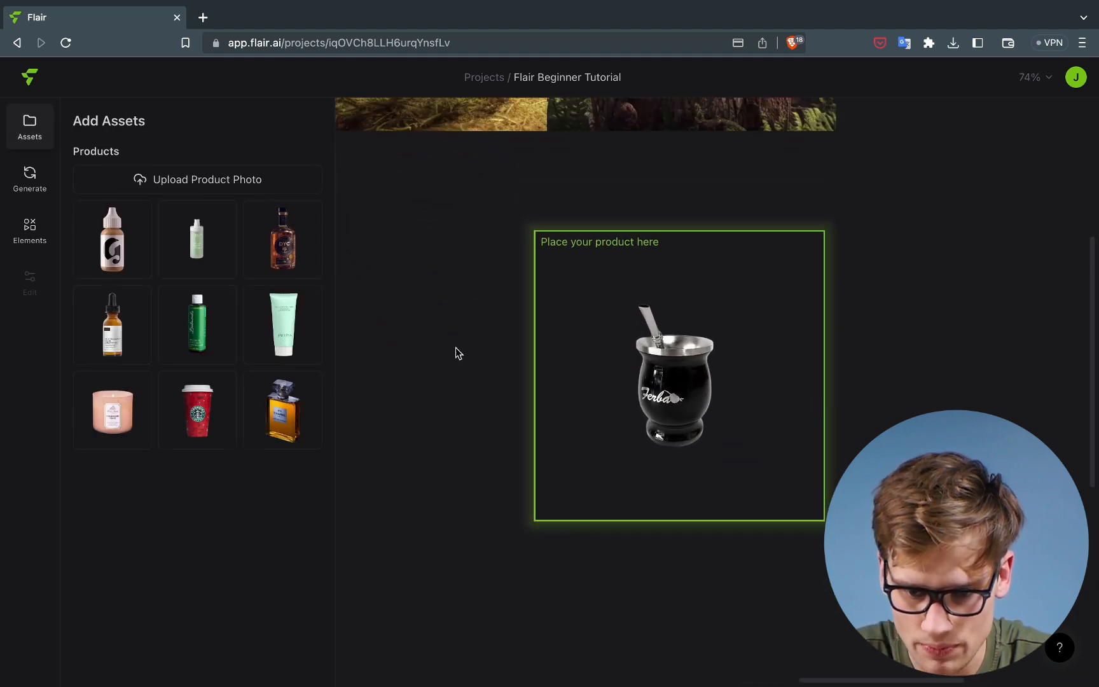
pyautogui.click(32, 198)
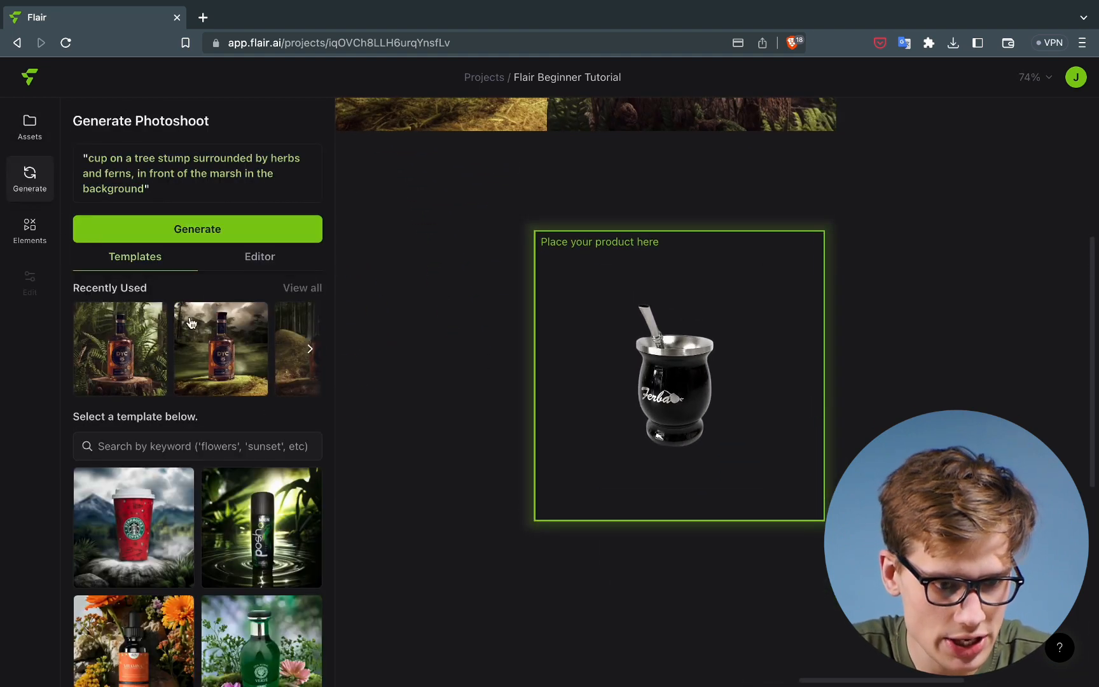
pyautogui.scroll(-1, 212, 503)
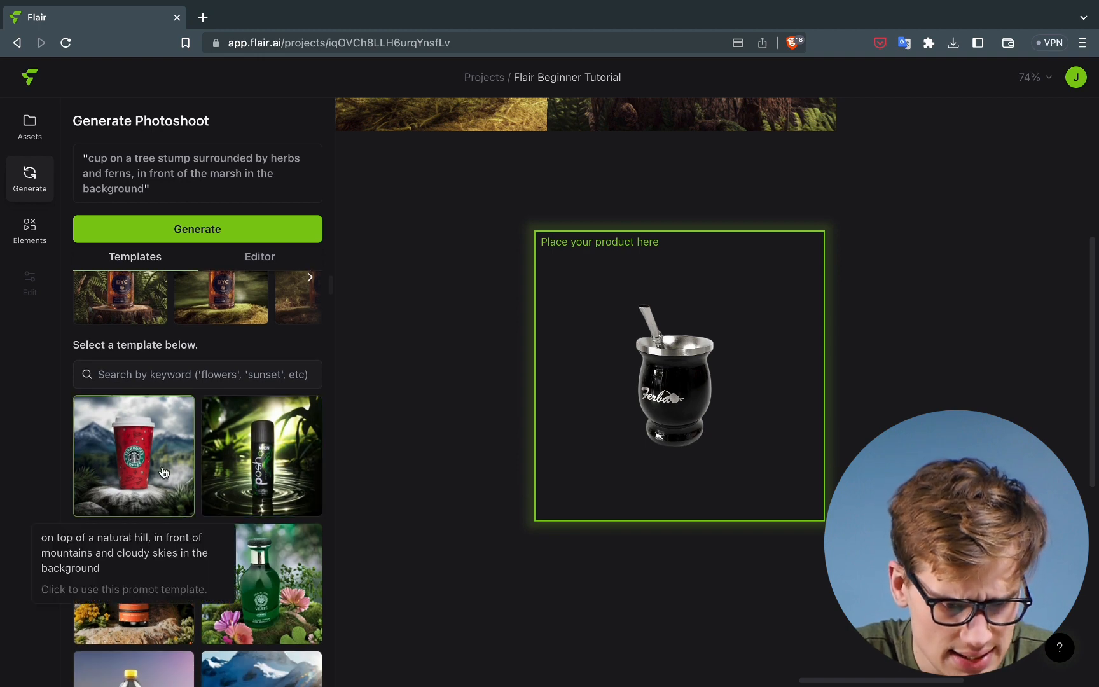
pyautogui.scroll(-3, 150, 474)
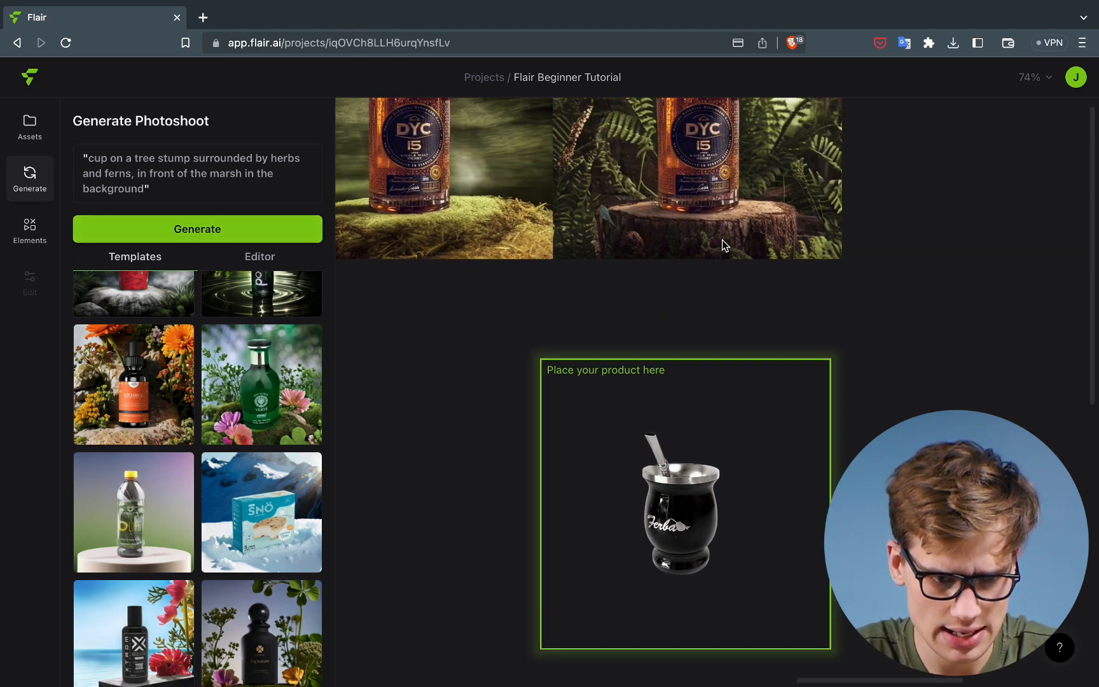
pyautogui.scroll(3, 699, 242)
pyautogui.scroll(2, 706, 318)
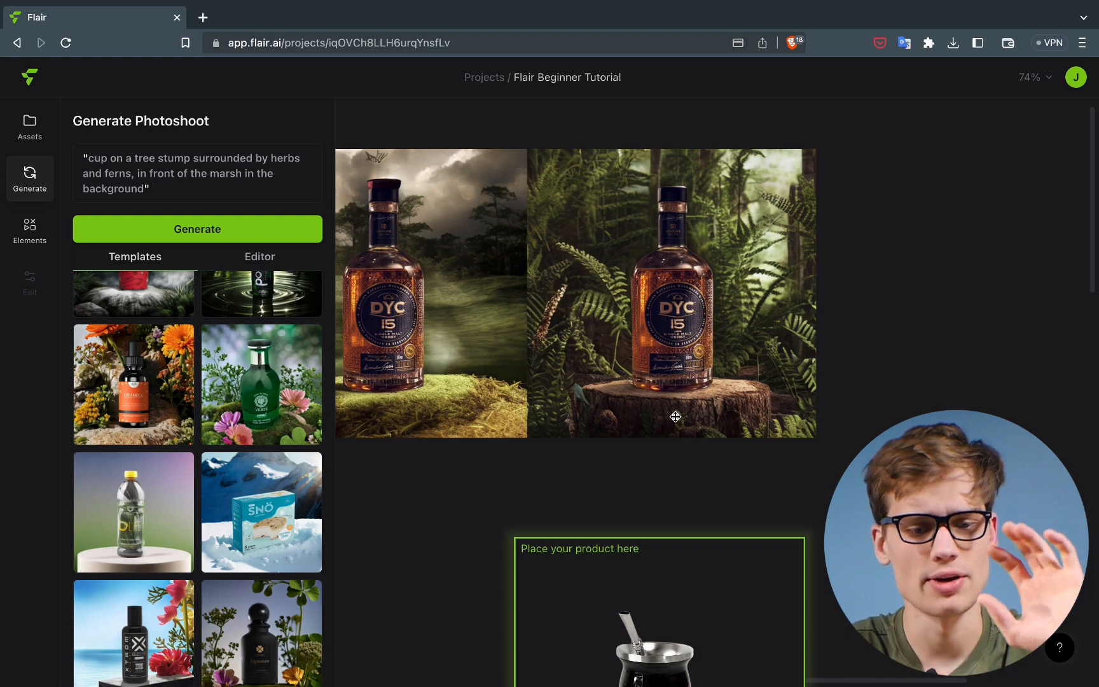
pyautogui.scroll(-3, 676, 414)
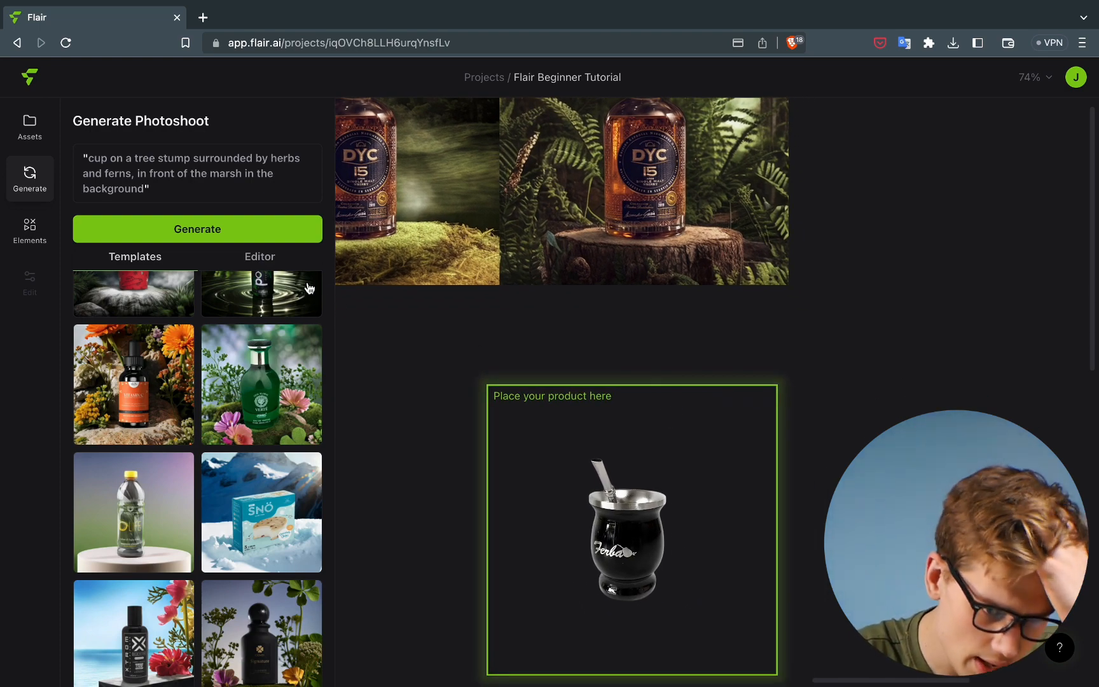
pyautogui.scroll(1, 302, 443)
pyautogui.scroll(4, 302, 443)
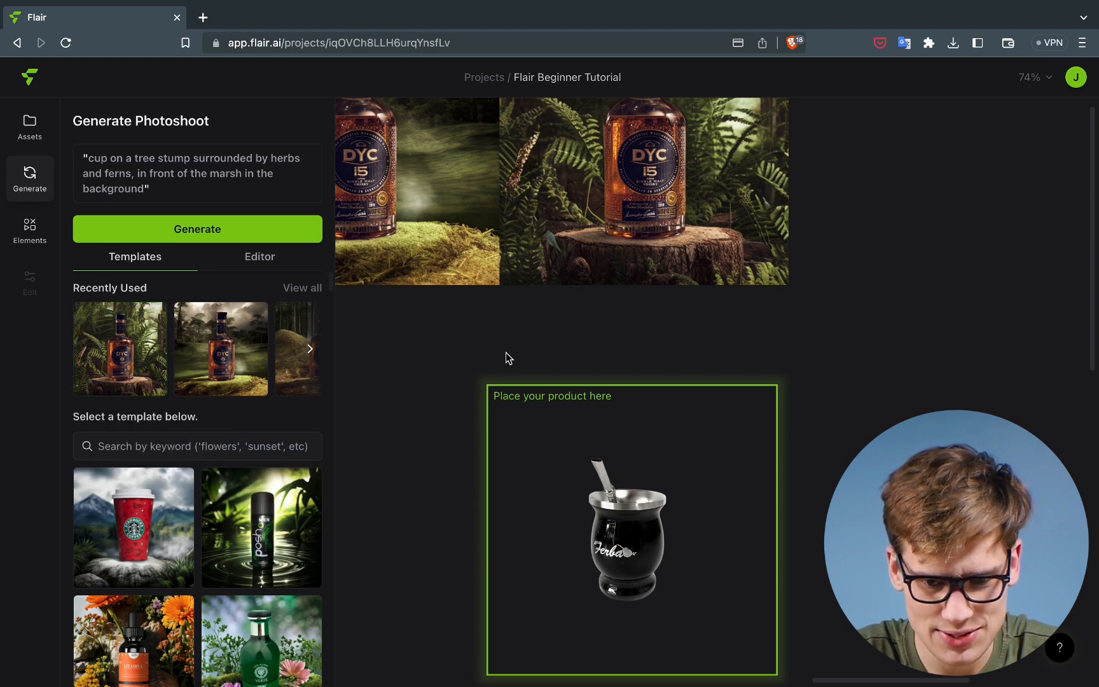
# Generate a photoshoot image of the cup on a tree stump surrounded by herbs and ferns, in front of the marsh
pyautogui.scroll(-2, 506, 353)
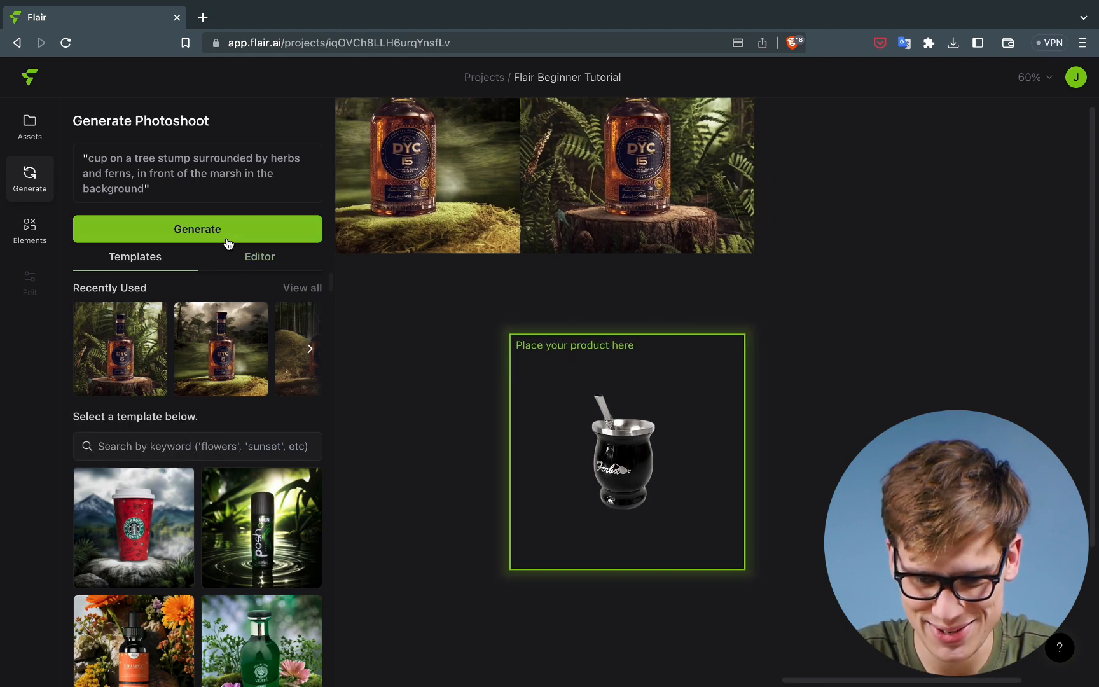
pyautogui.click(228, 244)
pyautogui.scroll(2, 659, 483)
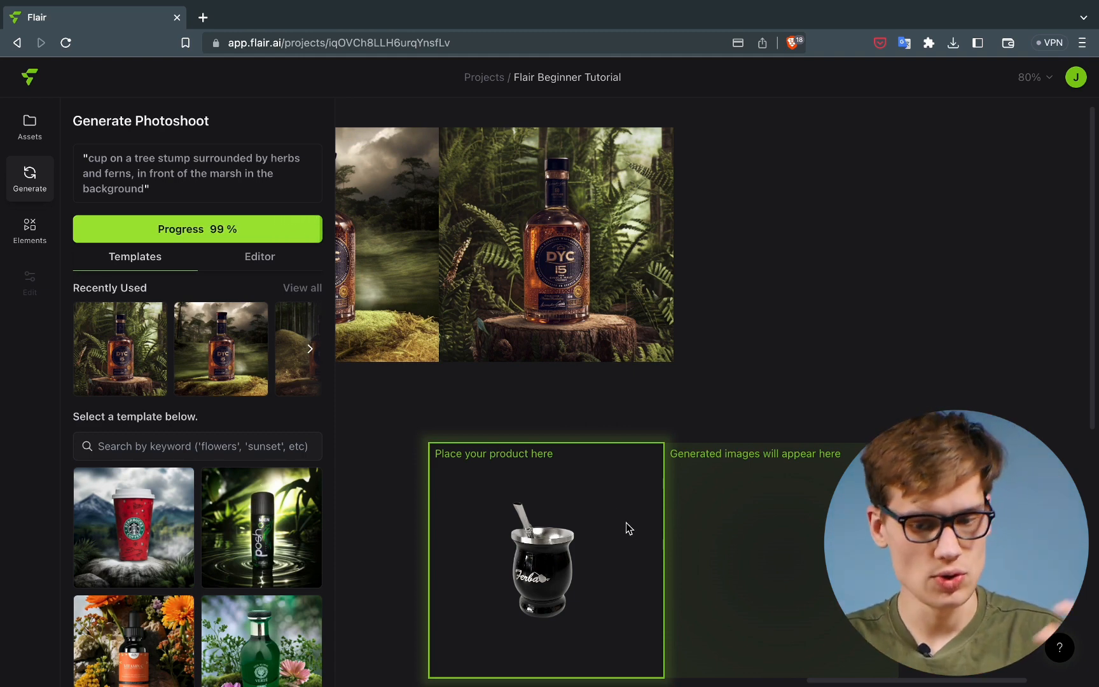
# Examine the generated cup image up close beside the product frame
pyautogui.scroll(-5, 629, 528)
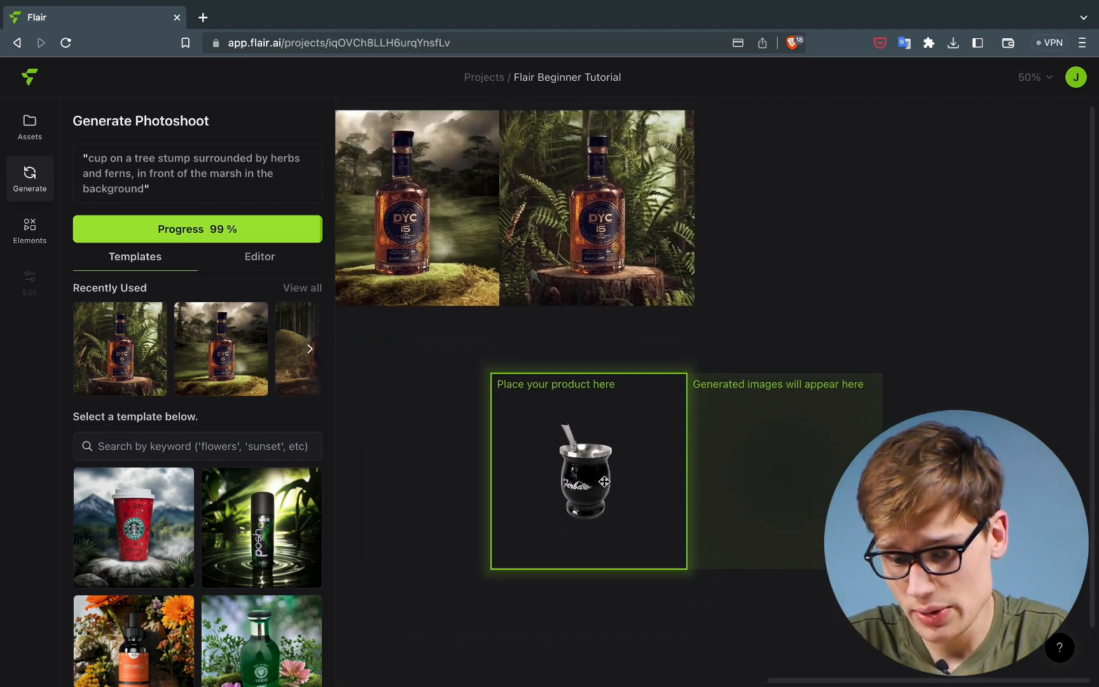
pyautogui.scroll(5, 604, 482)
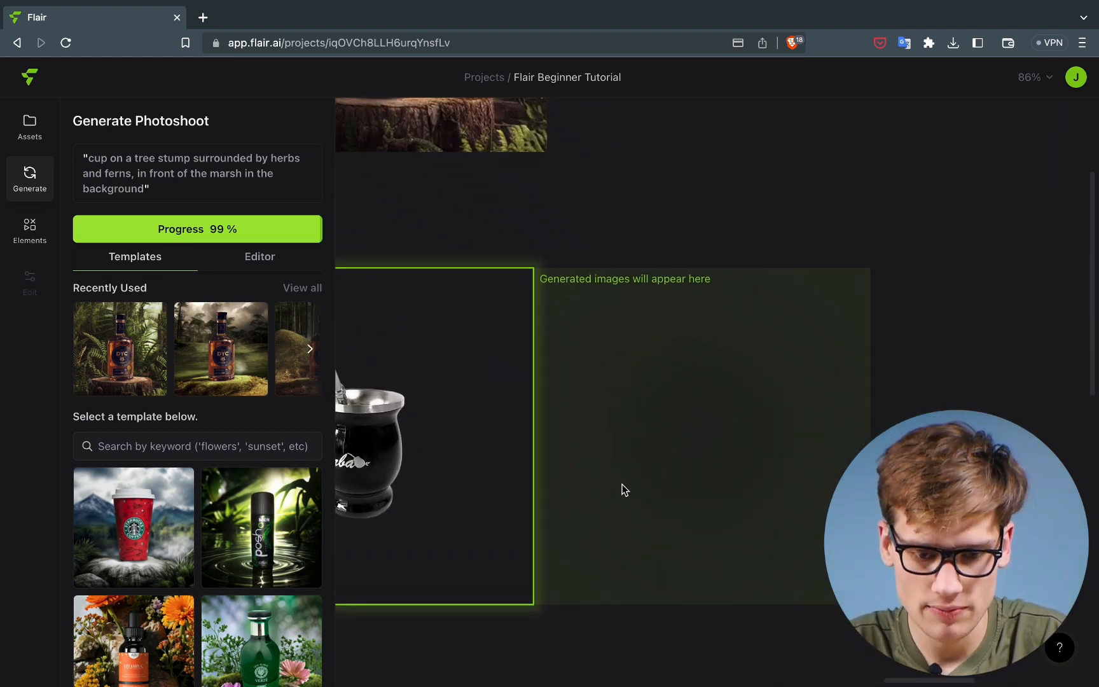
pyautogui.hscroll(-1, 625, 490)
pyautogui.scroll(-1, 625, 491)
pyautogui.hscroll(-1, 624, 491)
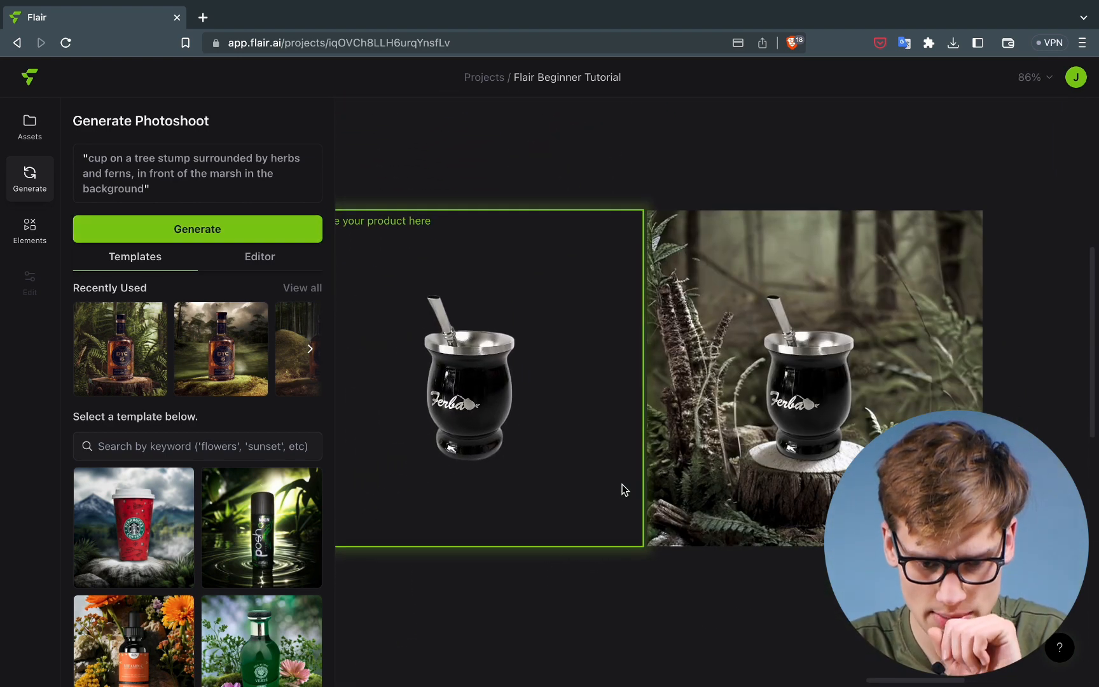
pyautogui.hscroll(2, 624, 490)
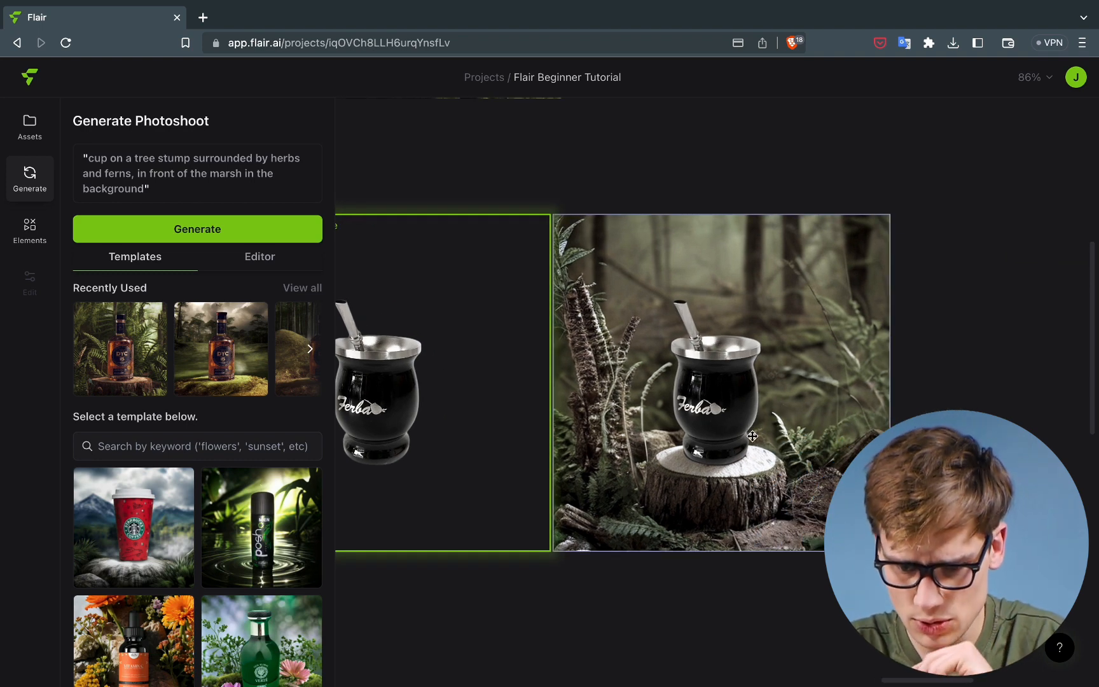
pyautogui.scroll(3, 752, 436)
pyautogui.scroll(-2, 750, 436)
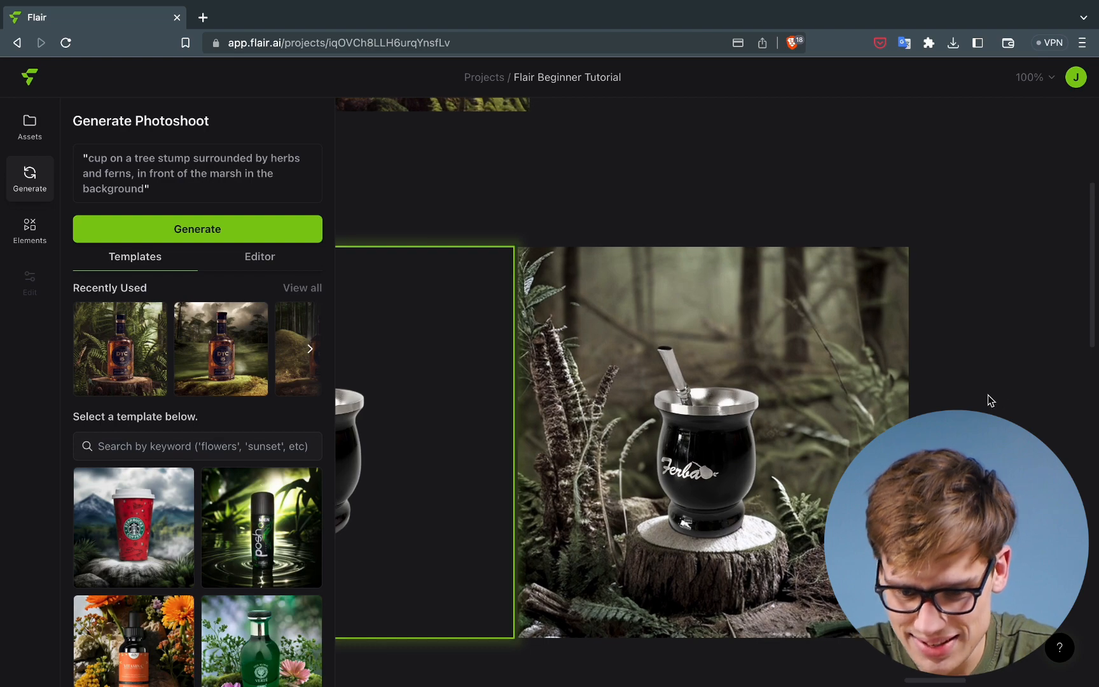
# Move the generated cup image up beside the whiskey bottle's tree stump image
pyautogui.scroll(-5, 993, 392)
pyautogui.moveTo(750, 407); pyautogui.dragTo(757, 134)
pyautogui.scroll(3, 570, 213)
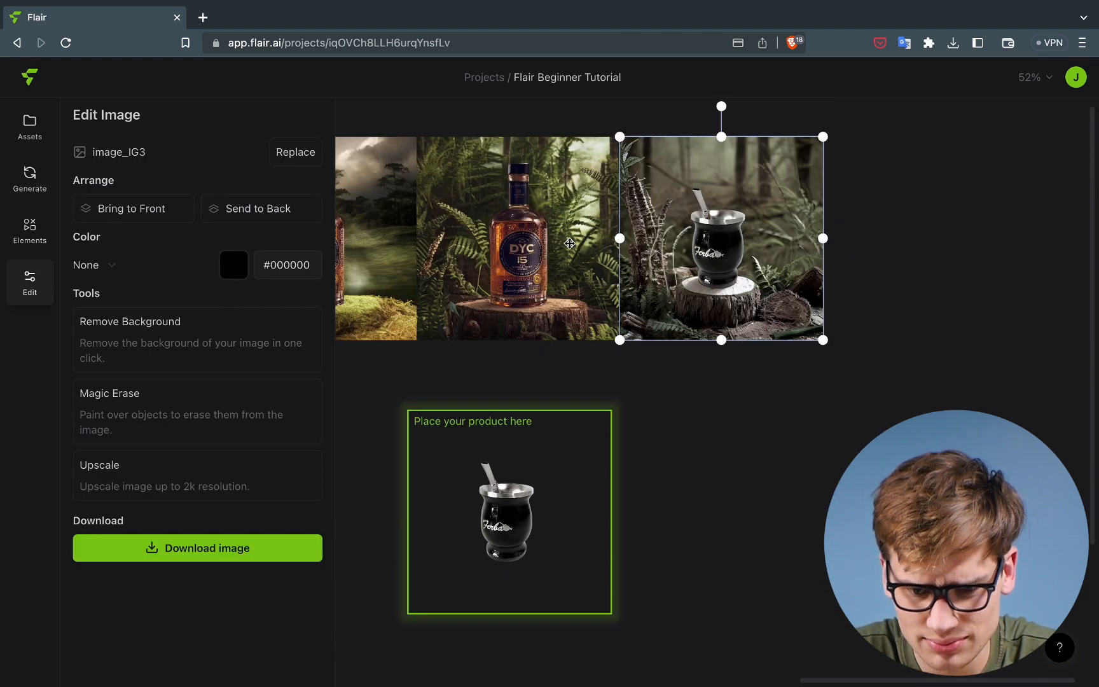
# Compare the prompts of the generated cup image and the whiskey bottle's tree stump image
pyautogui.scroll(5, 599, 297)
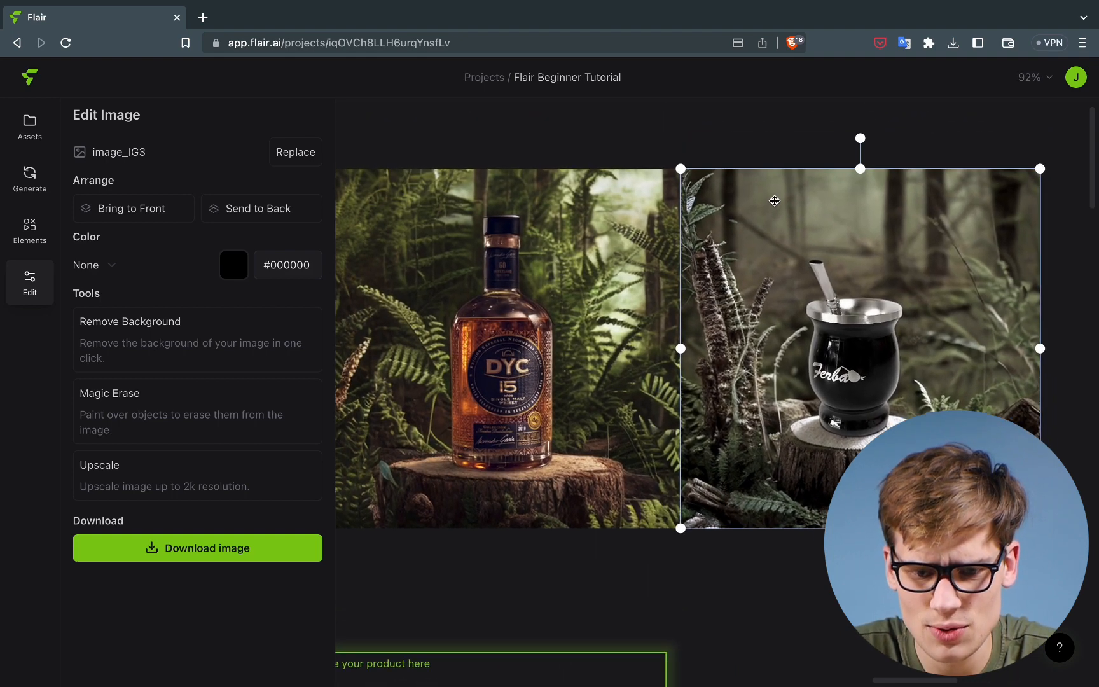
pyautogui.click(779, 143)
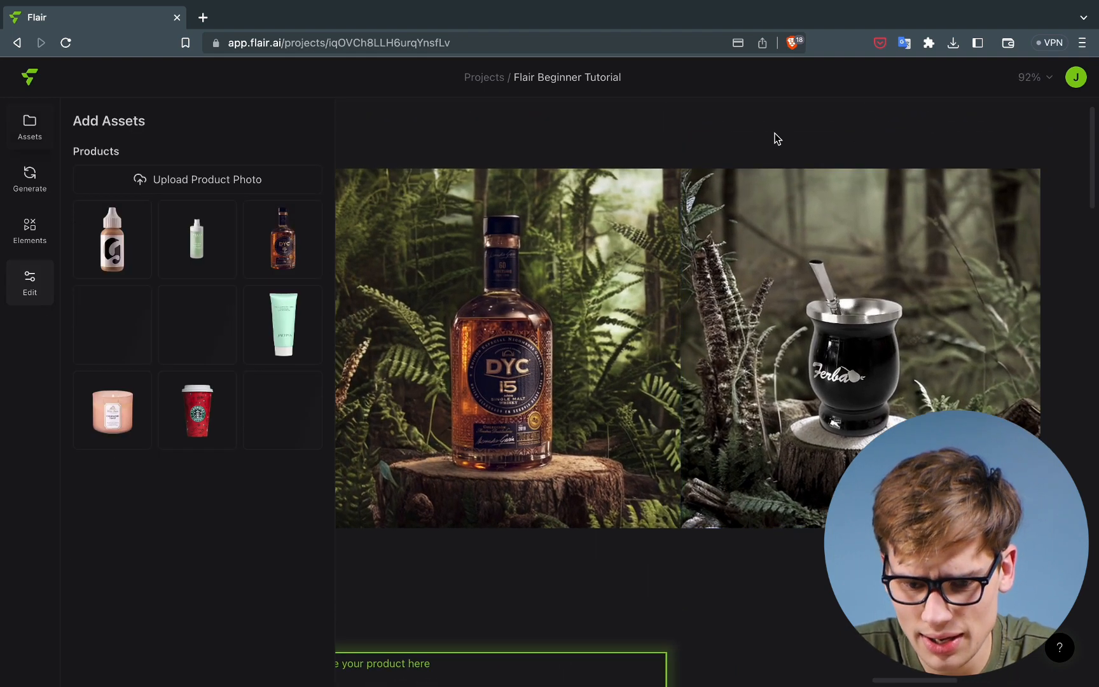
pyautogui.click(827, 385)
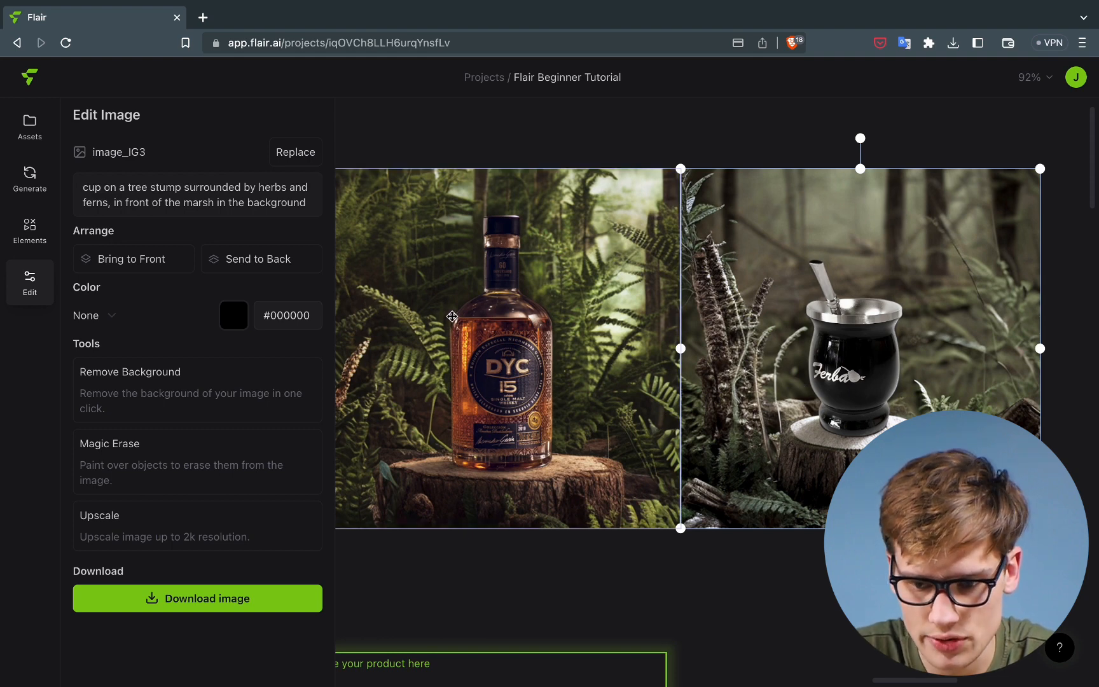
pyautogui.click(678, 334)
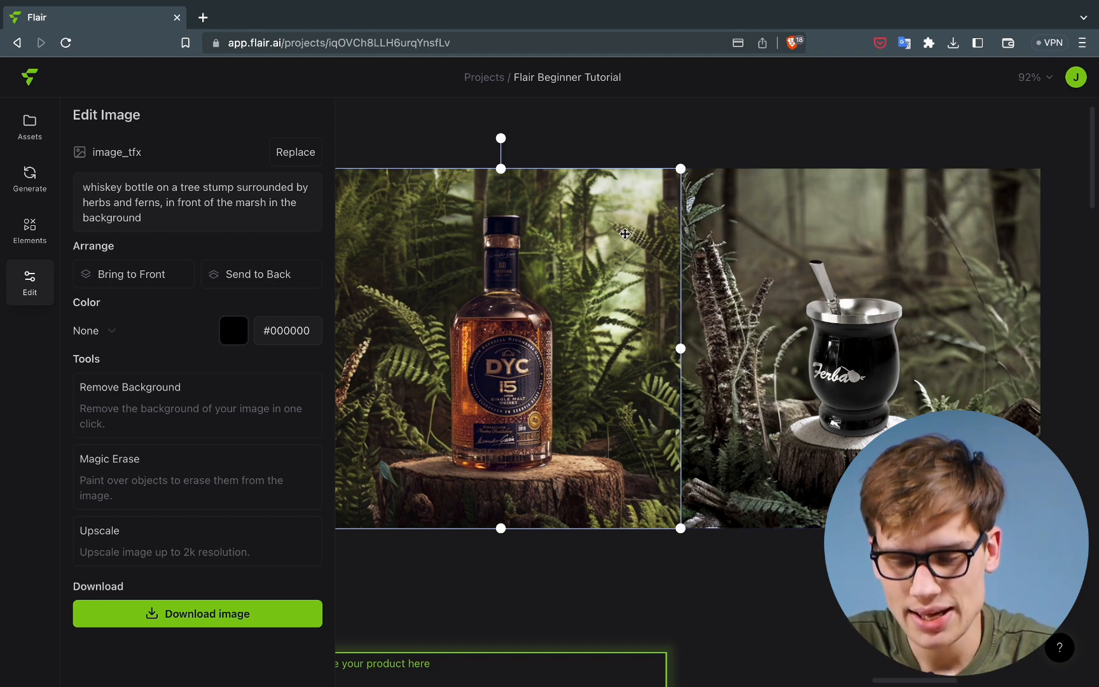
# Delete the original cup from the product frame
pyautogui.scroll(-5, 625, 234)
pyautogui.scroll(-3, 798, 507)
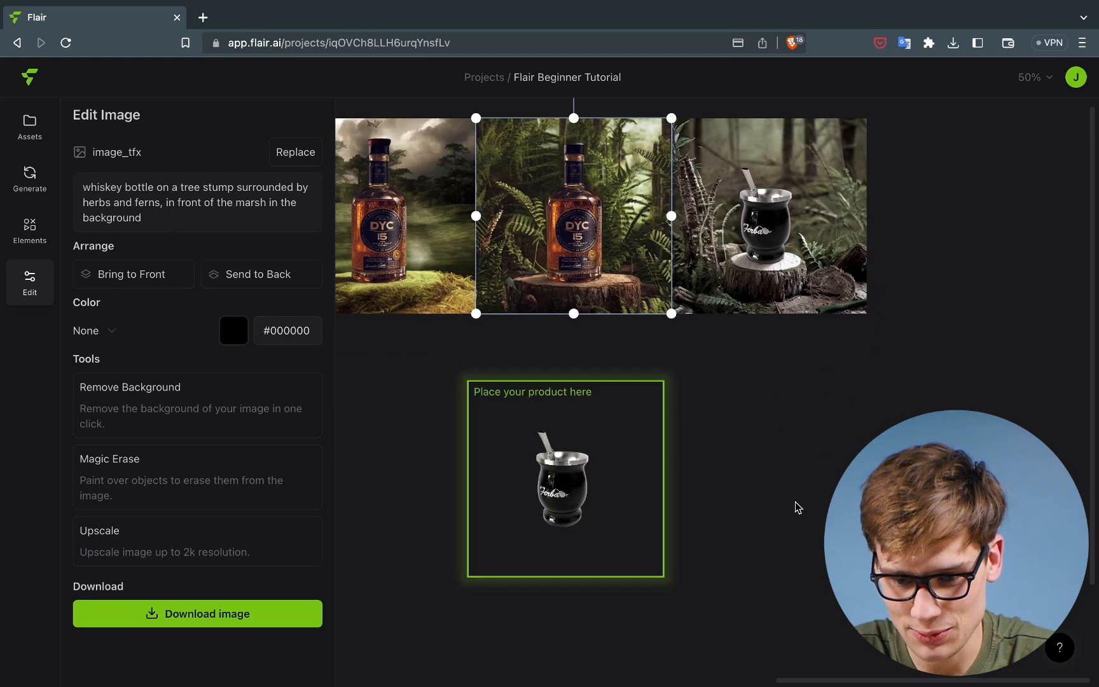
pyautogui.scroll(-1, 798, 507)
pyautogui.click(528, 418)
pyautogui.press('Delete')
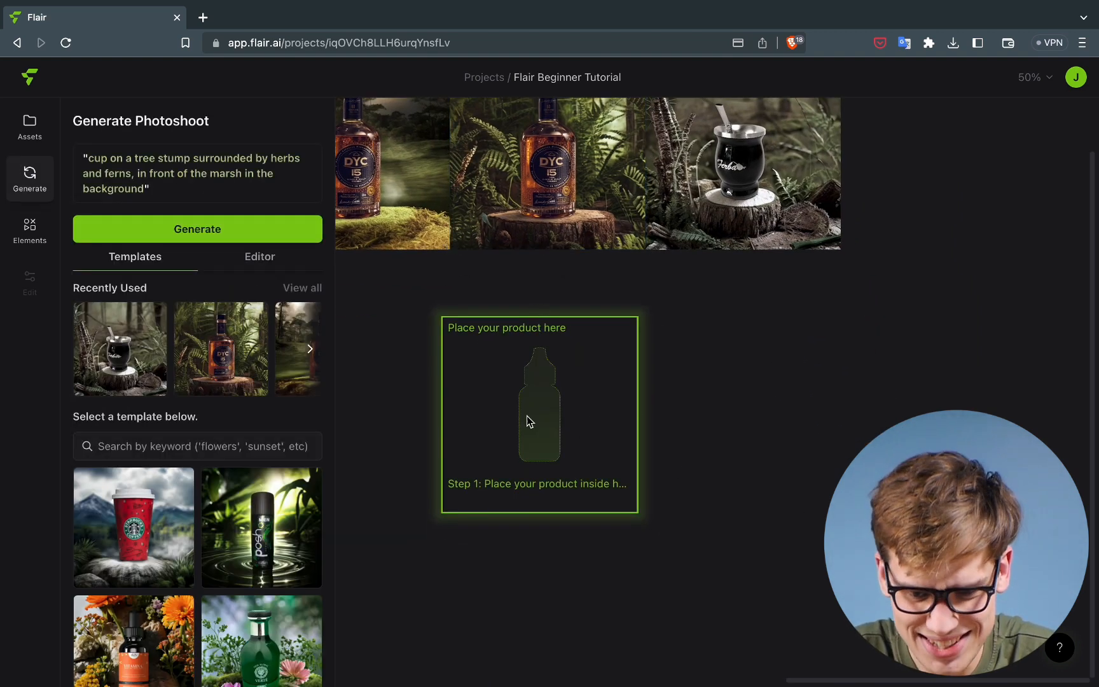
# Upload the photo of the metal thermos with the handle from Downloads and remove its background
pyautogui.click(33, 142)
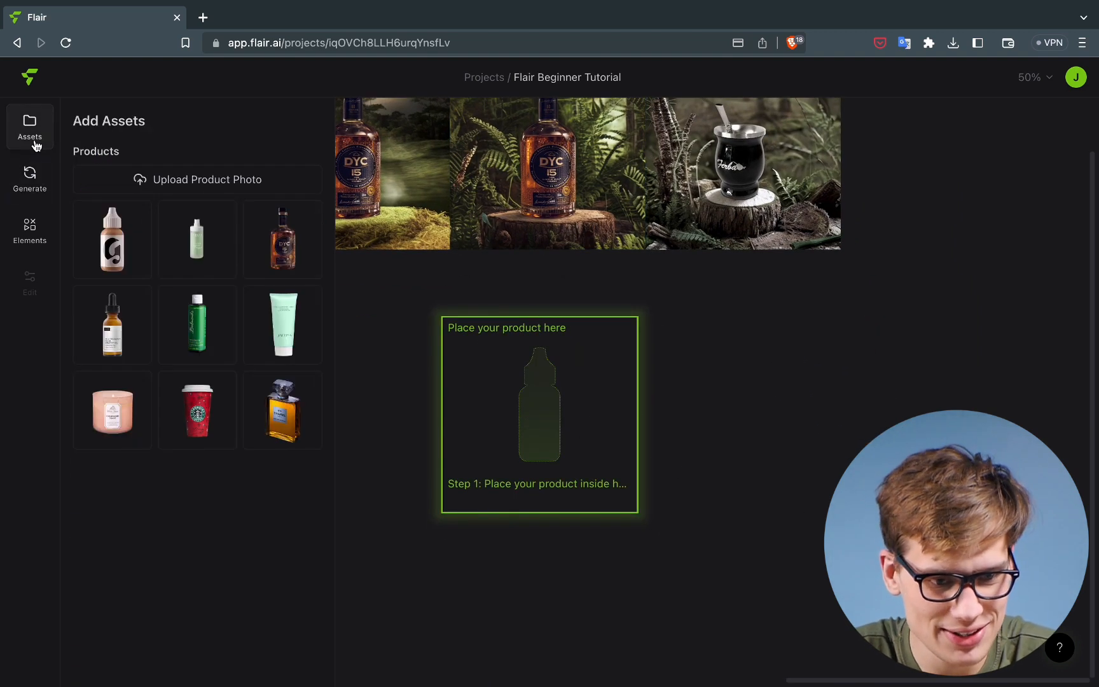
pyautogui.click(189, 179)
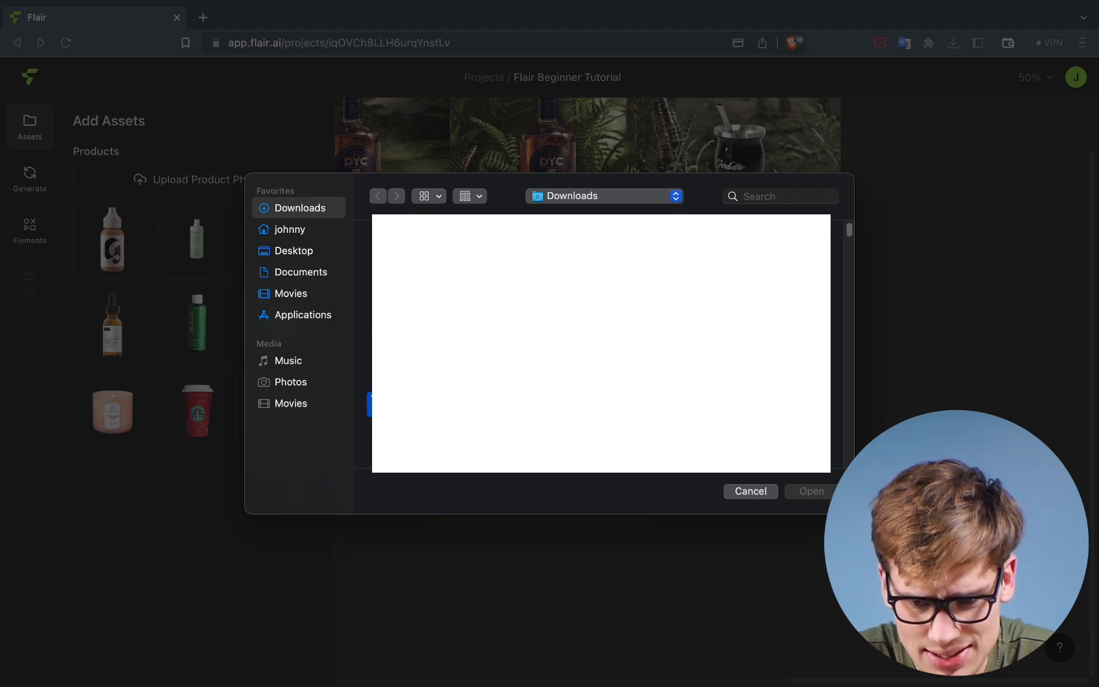
pyautogui.scroll(-2, 601, 343)
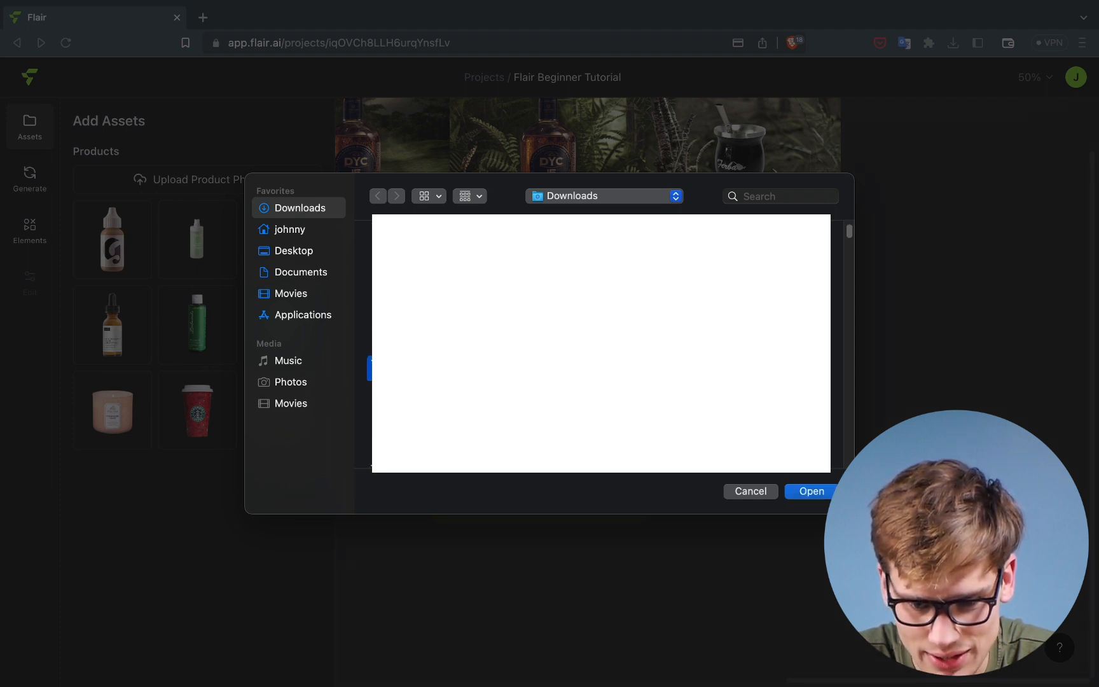
pyautogui.click(819, 483)
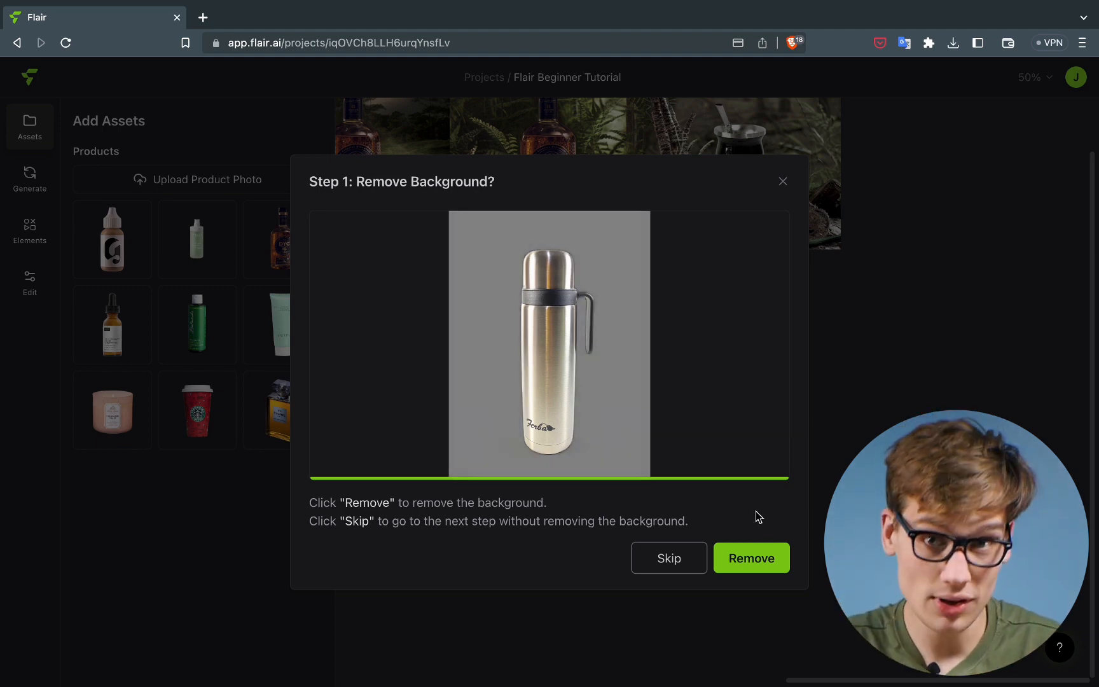
pyautogui.click(751, 557)
# Describe the uploaded product as "thermos" and add it to the canvas
pyautogui.click(633, 432)
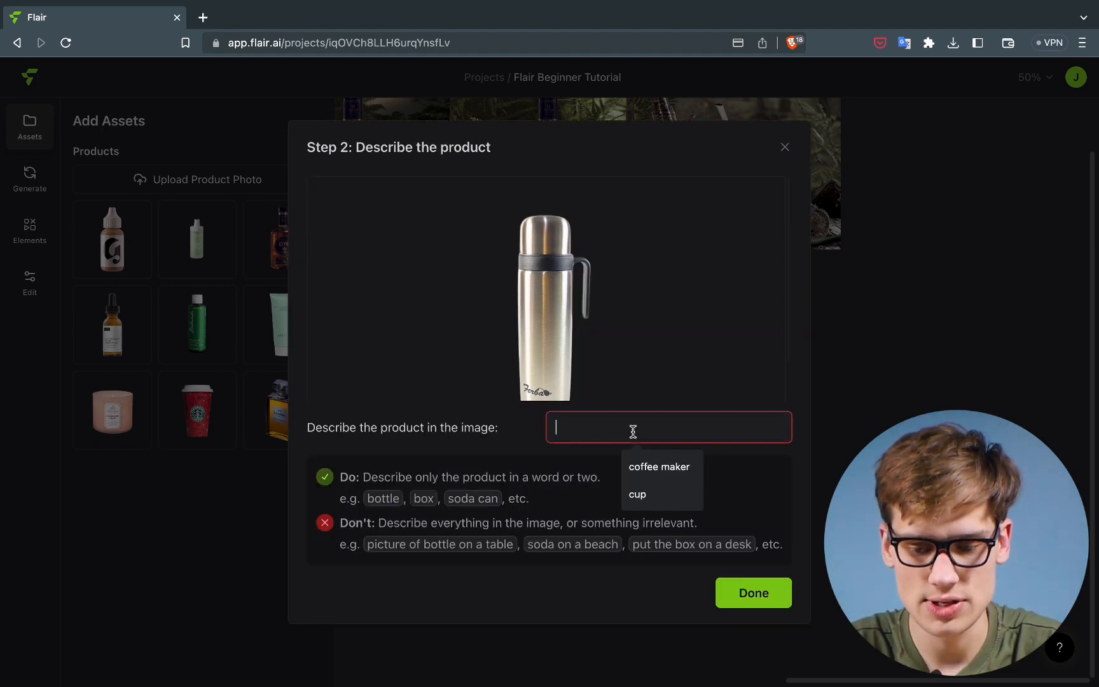
pyautogui.write('thom')
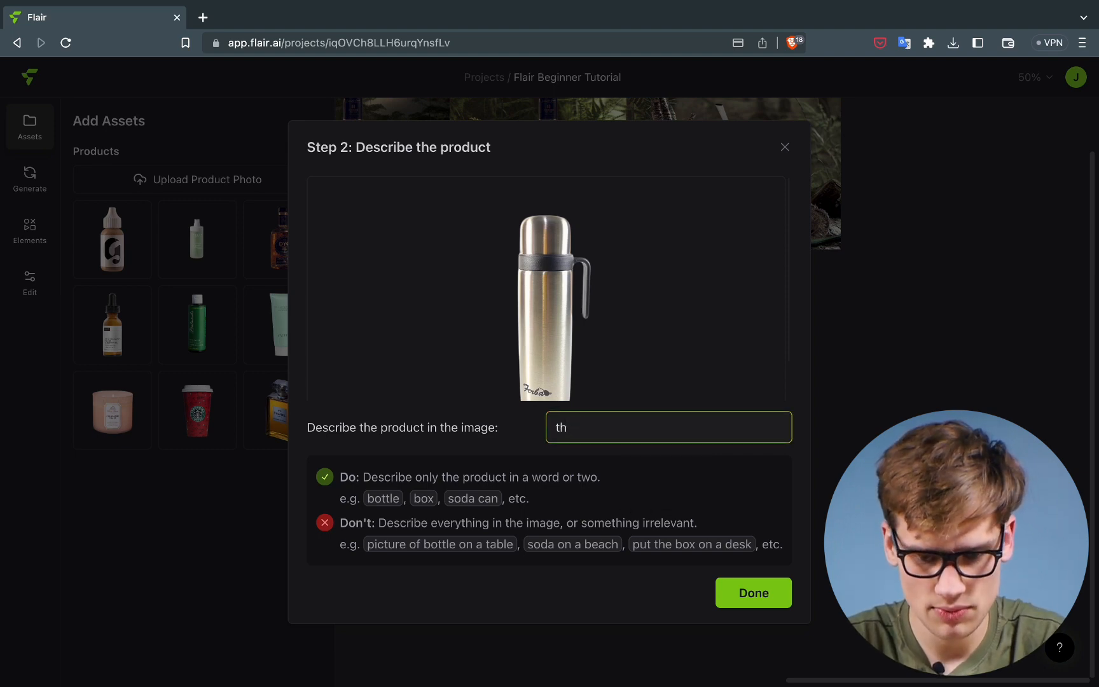
pyautogui.click(772, 602)
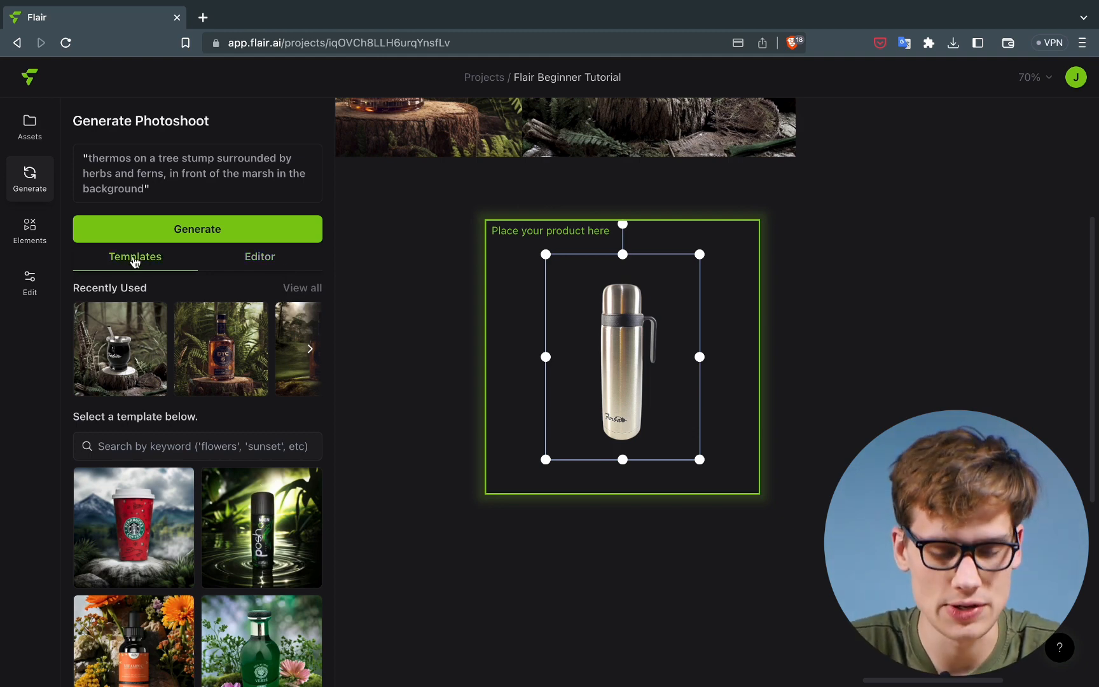
# Examine the prompt editor's placement, surrounding and background fields and the options each one offers
pyautogui.click(262, 267)
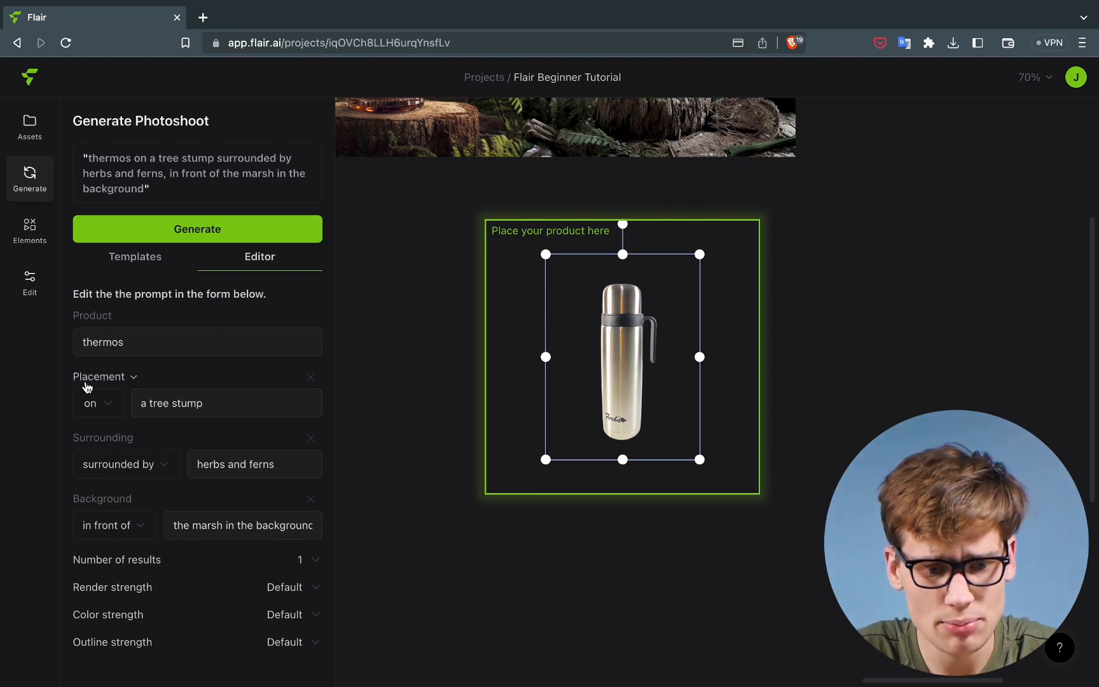
pyautogui.click(93, 405)
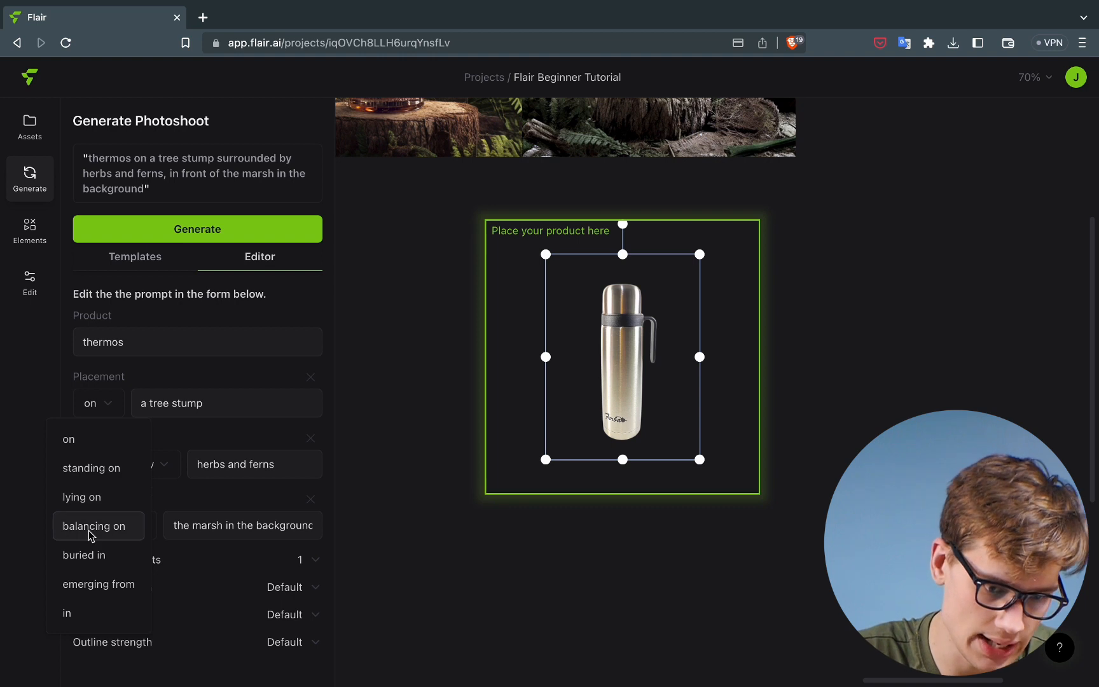
pyautogui.click(173, 404)
pyautogui.moveTo(211, 405); pyautogui.dragTo(159, 406)
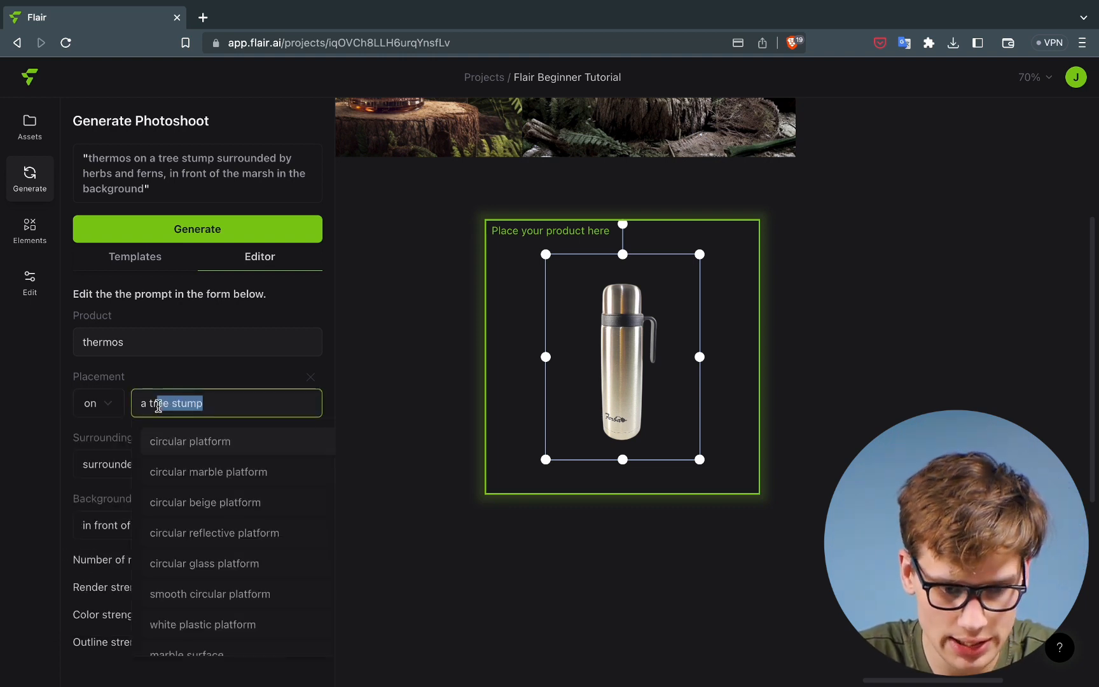
pyautogui.click(120, 411)
pyautogui.click(121, 401)
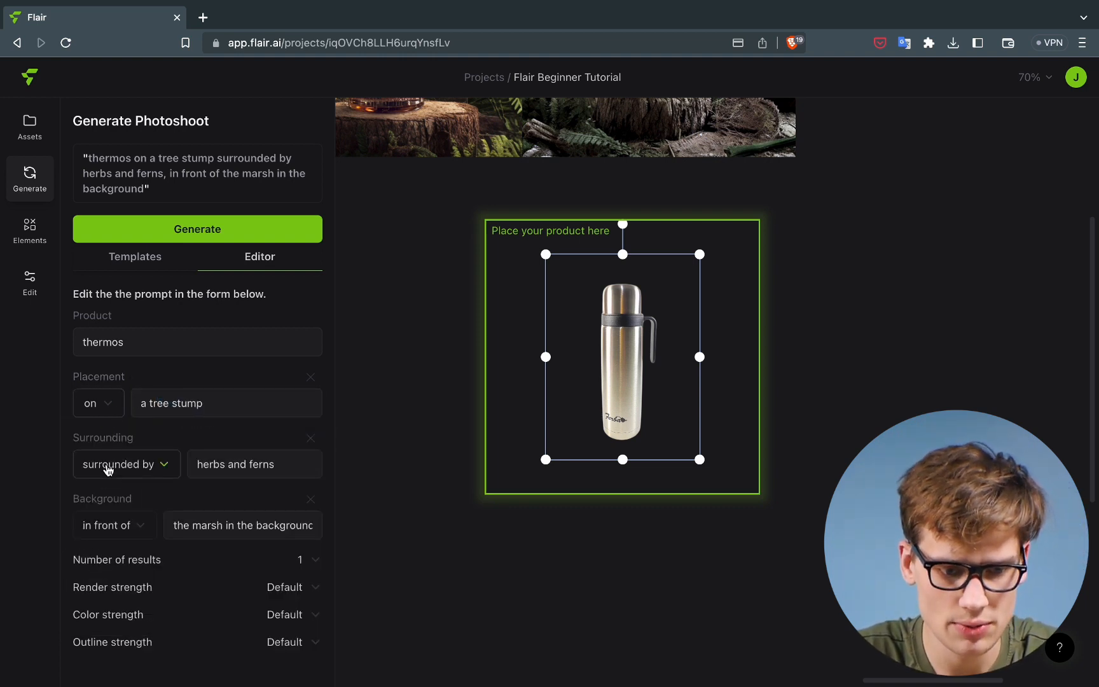
pyautogui.click(214, 464)
pyautogui.click(124, 499)
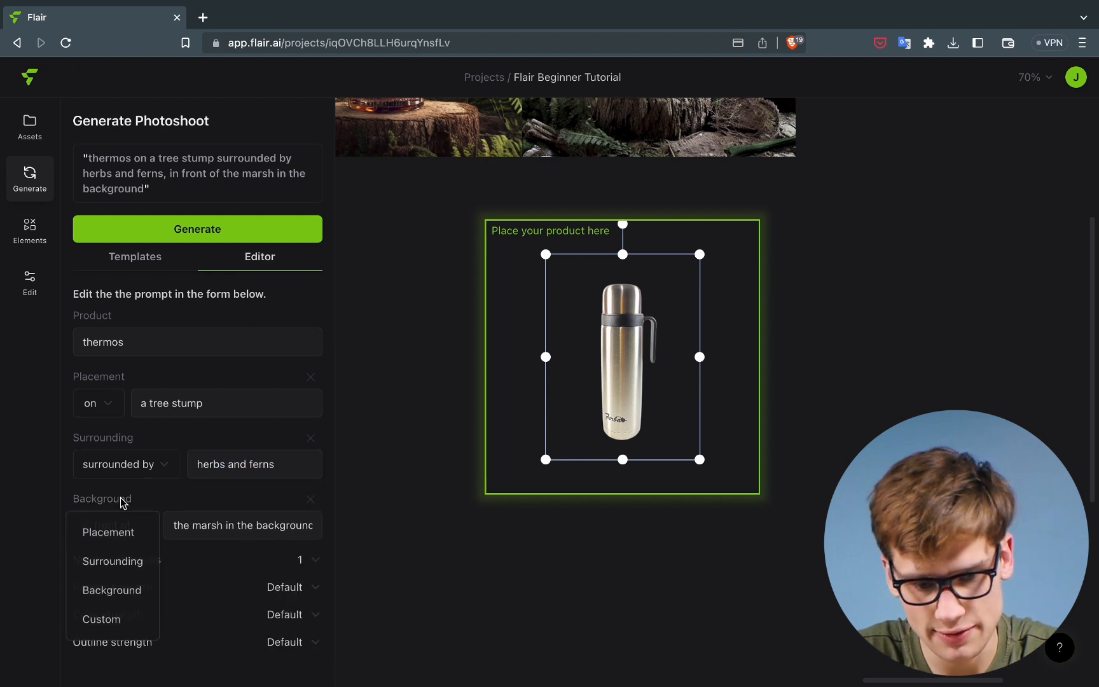
pyautogui.click(156, 498)
pyautogui.moveTo(315, 525); pyautogui.dragTo(272, 527)
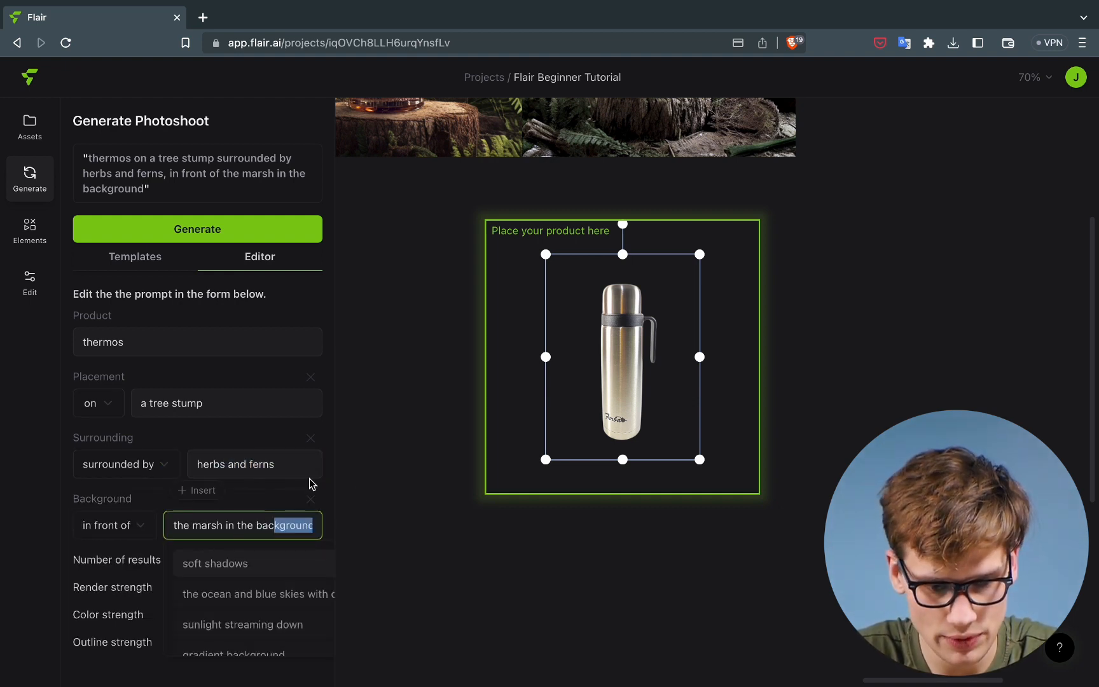
pyautogui.click(361, 488)
# Change the prompt's placement for the thermos to the suggested "wooden cutting board"
pyautogui.click(228, 405)
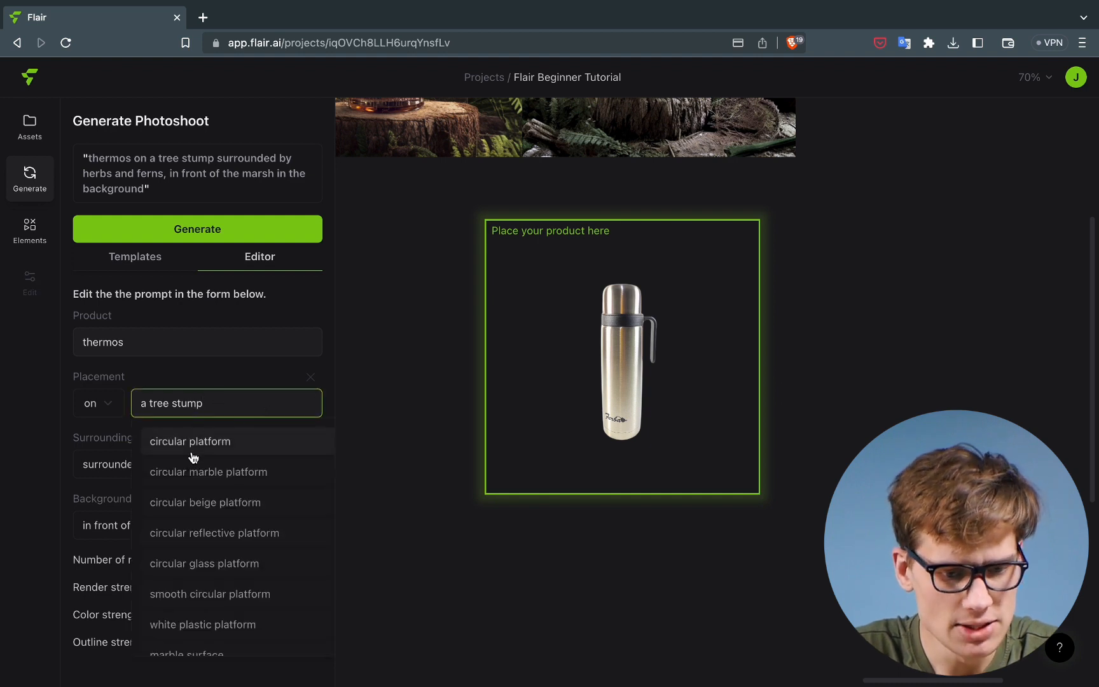
pyautogui.scroll(-4, 213, 572)
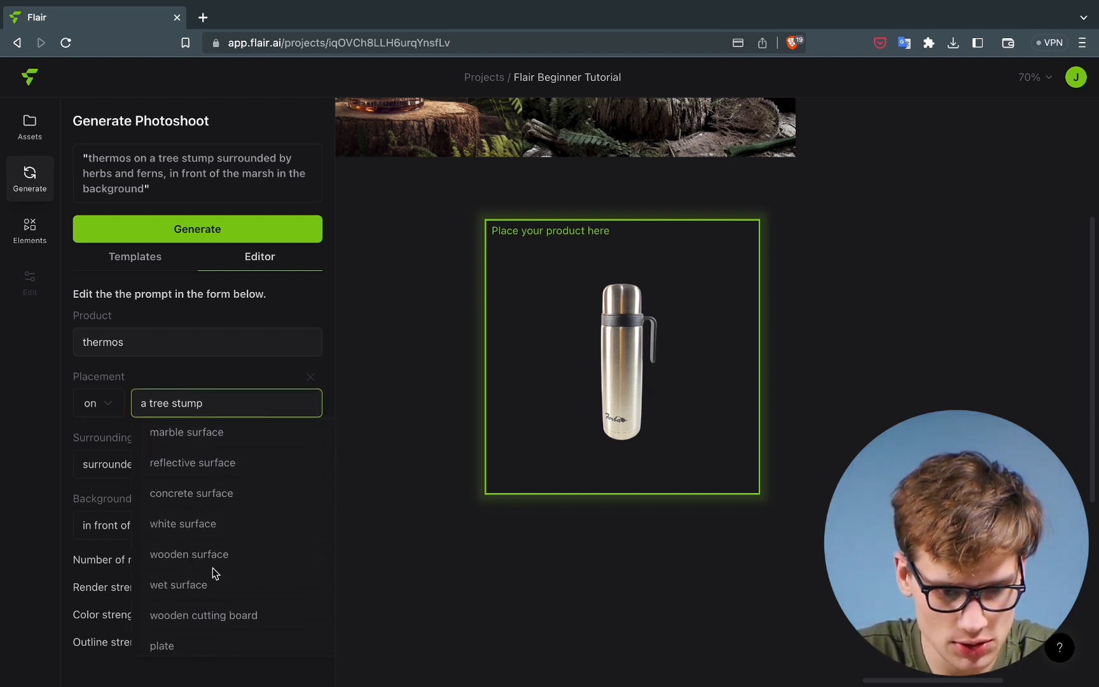
pyautogui.scroll(-3, 212, 567)
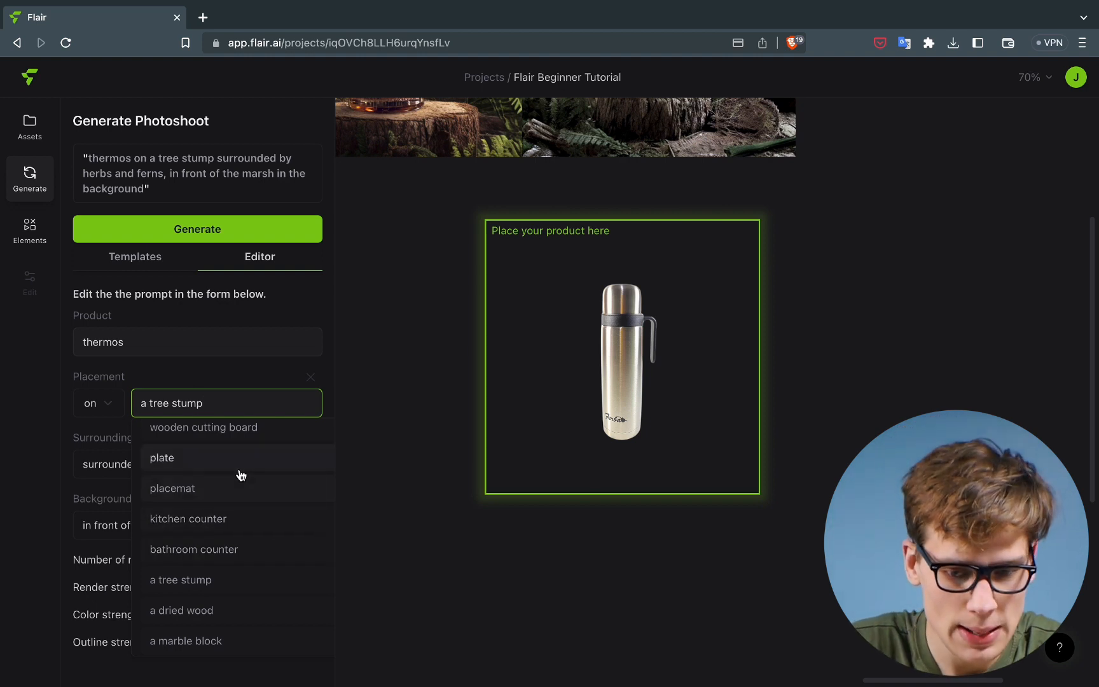
pyautogui.scroll(1, 240, 474)
pyautogui.click(223, 444)
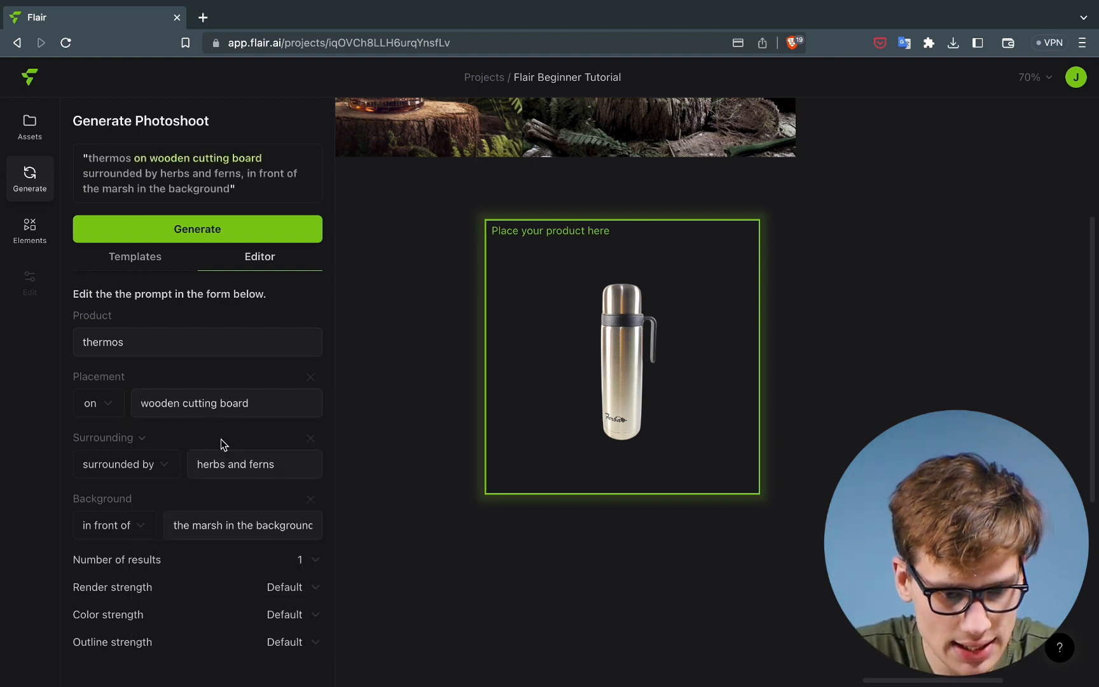
# Set the prompt's surrounding to "leaves" and its background to "gradient background"
pyautogui.click(230, 474)
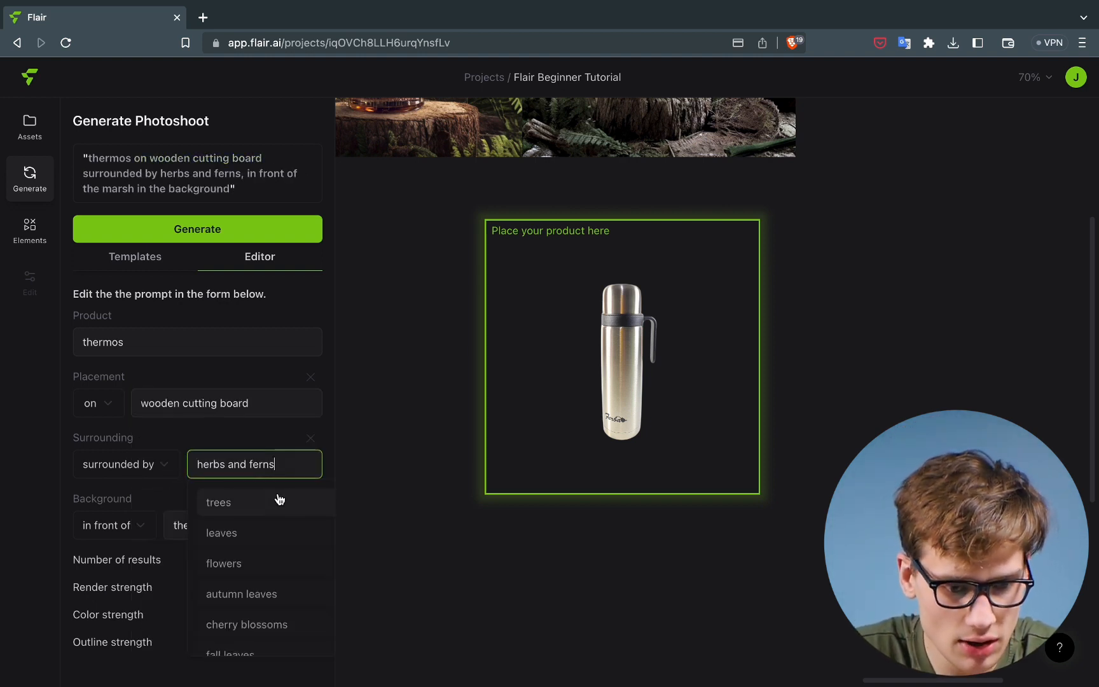
pyautogui.click(245, 533)
pyautogui.click(226, 532)
pyautogui.scroll(-5, 255, 601)
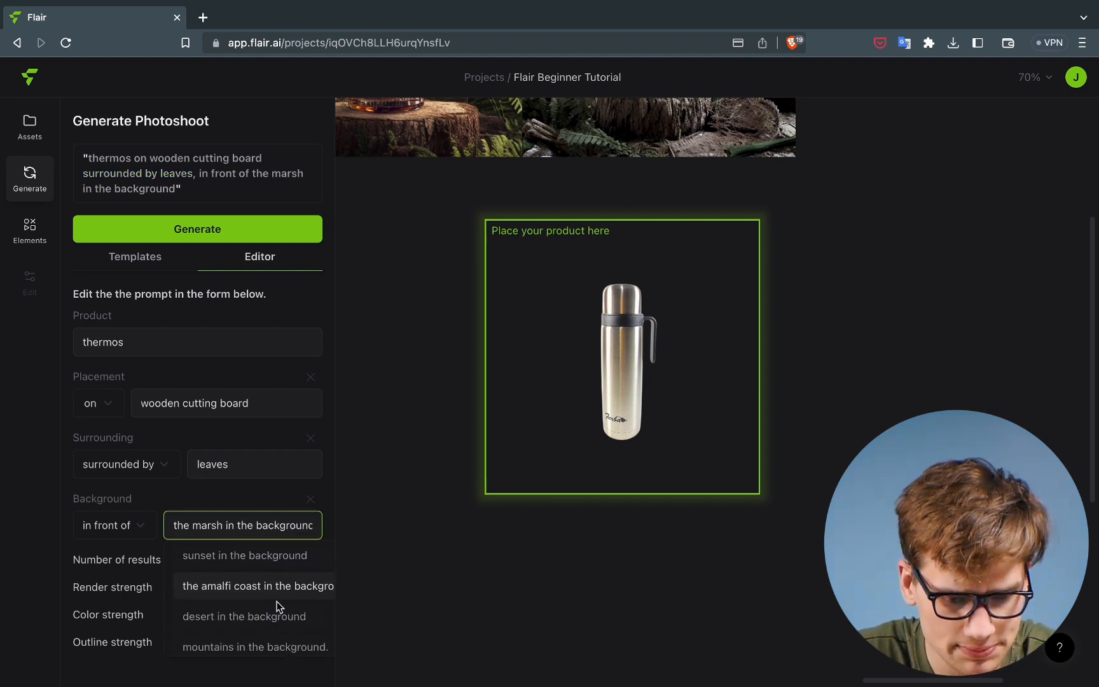
pyautogui.scroll(2, 278, 607)
pyautogui.click(266, 566)
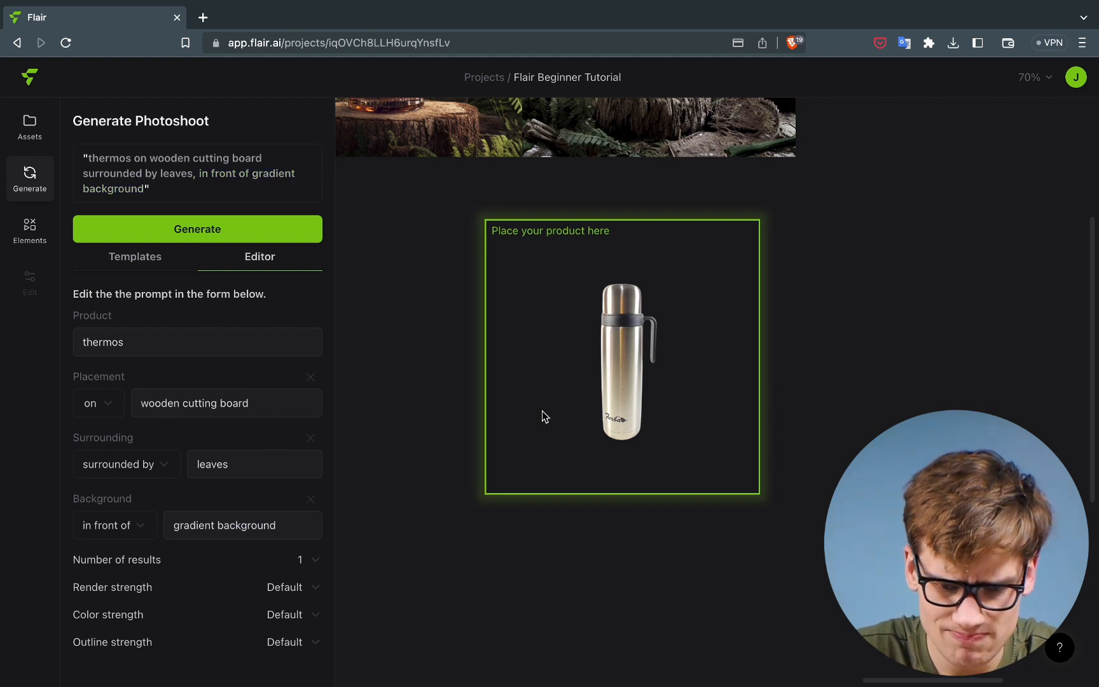
# Generate the thermos photoshoot image from the edited prompt
pyautogui.click(257, 236)
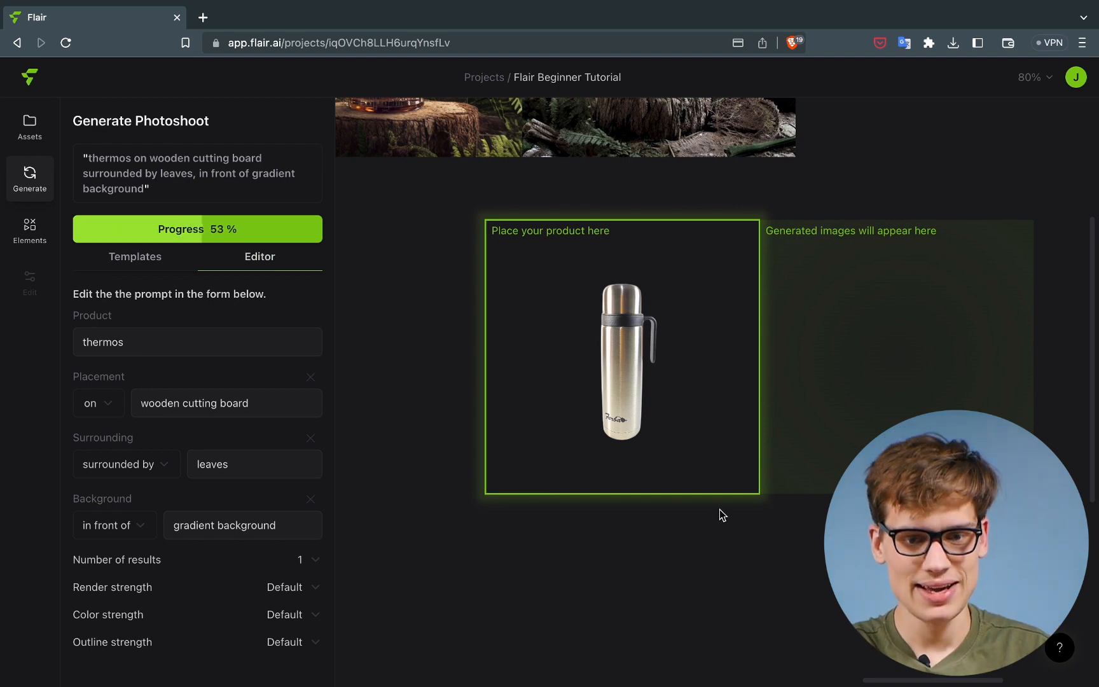
pyautogui.moveTo(719, 509); pyautogui.dragTo(571, 516)
pyautogui.hscroll(-1, 587, 517)
pyautogui.scroll(1, 471, 408)
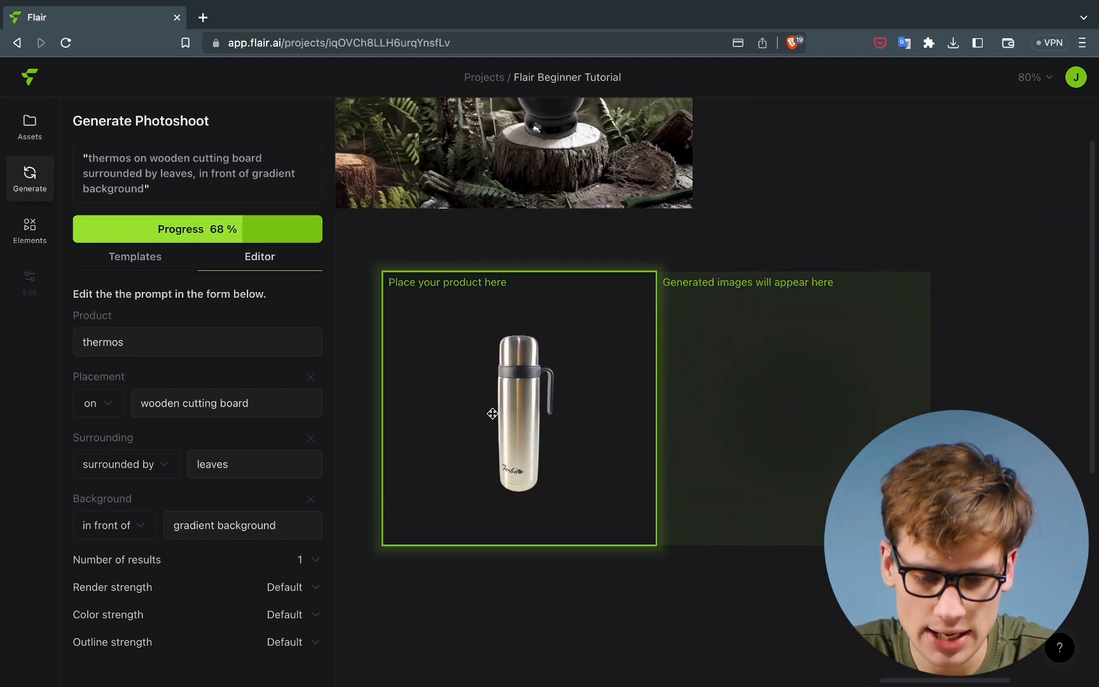
pyautogui.scroll(5, 492, 414)
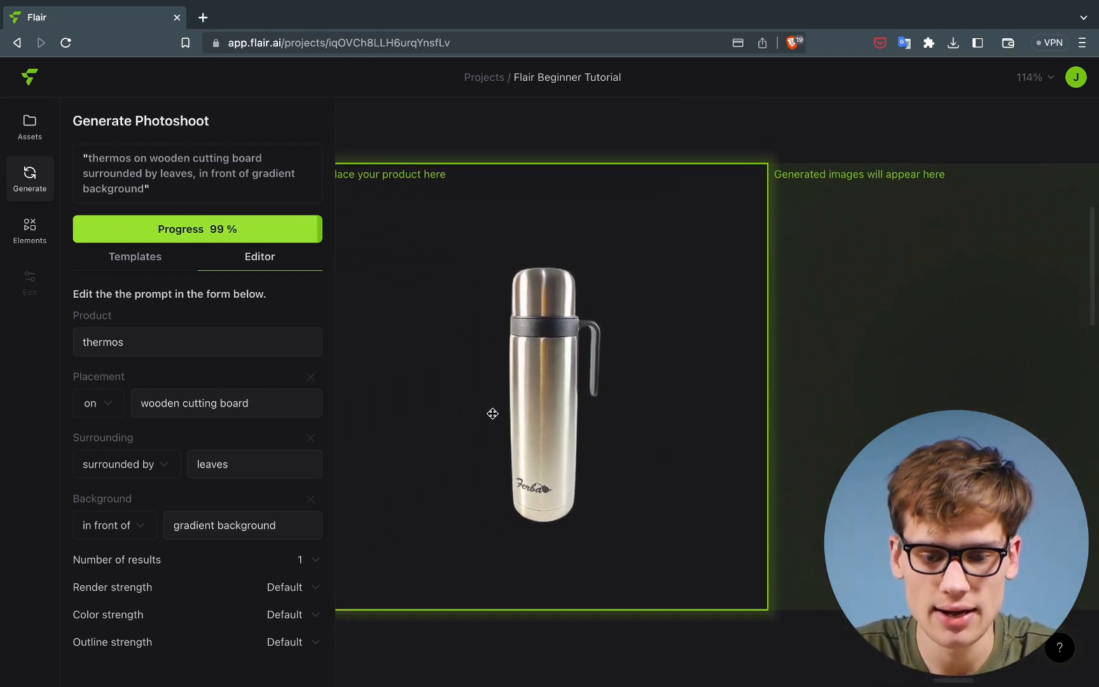
pyautogui.scroll(-5, 492, 413)
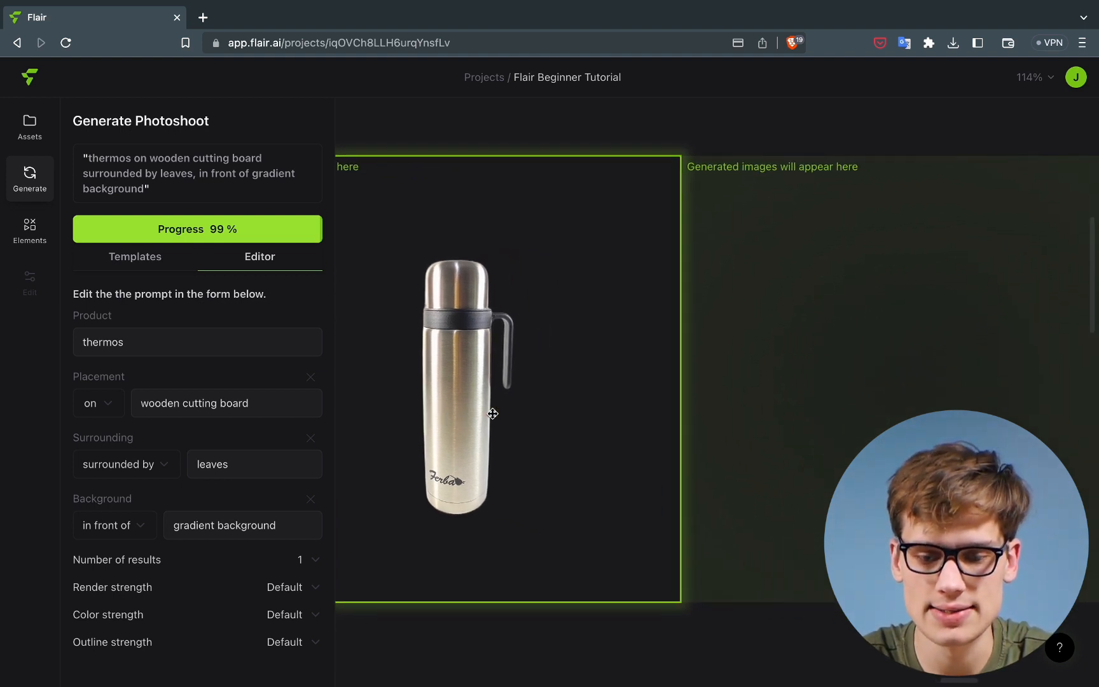
pyautogui.scroll(3, 719, 394)
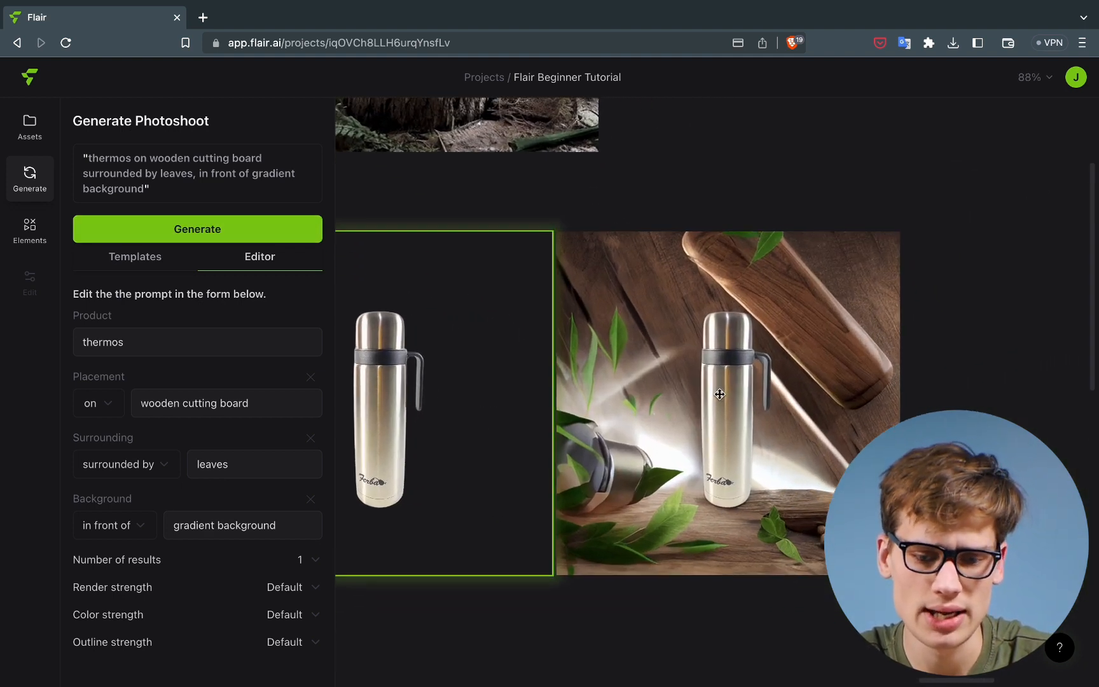
# Inspect the generated thermos image and move it up beside the generated cup image
pyautogui.scroll(2, 719, 394)
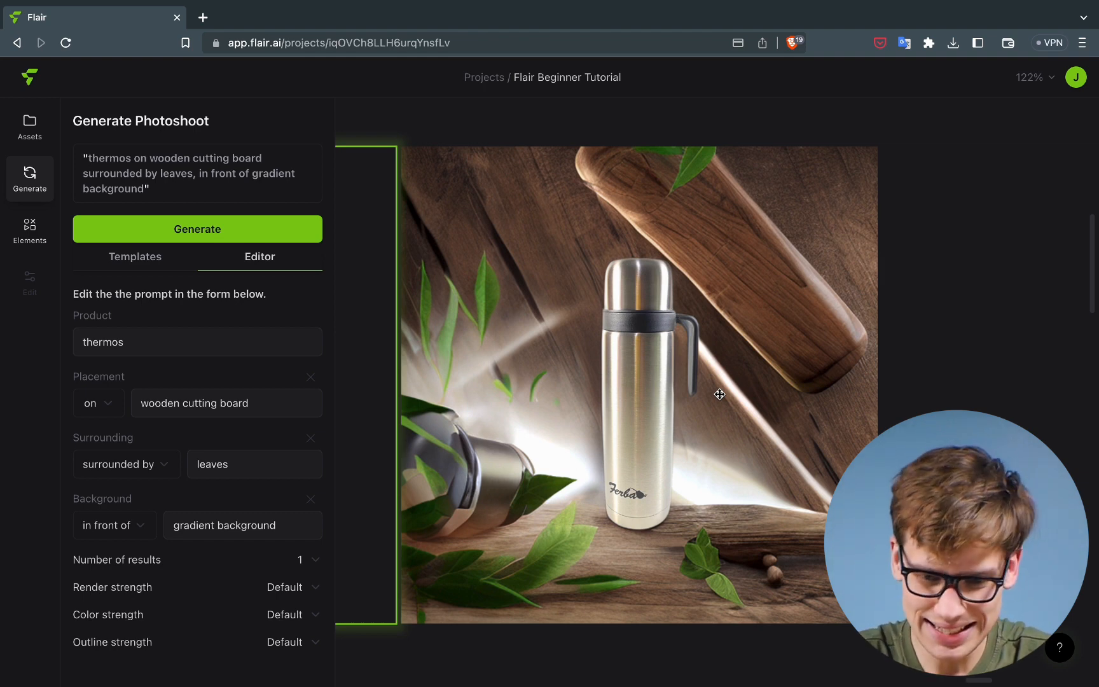
pyautogui.scroll(-5, 719, 394)
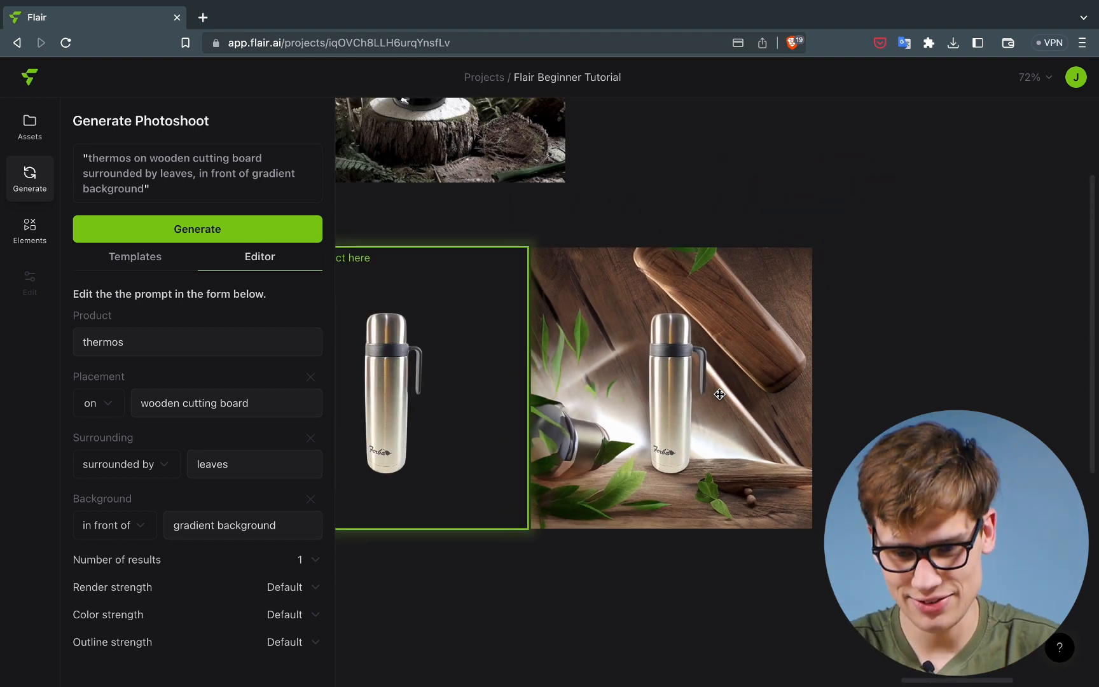
pyautogui.moveTo(904, 453); pyautogui.dragTo(939, 106)
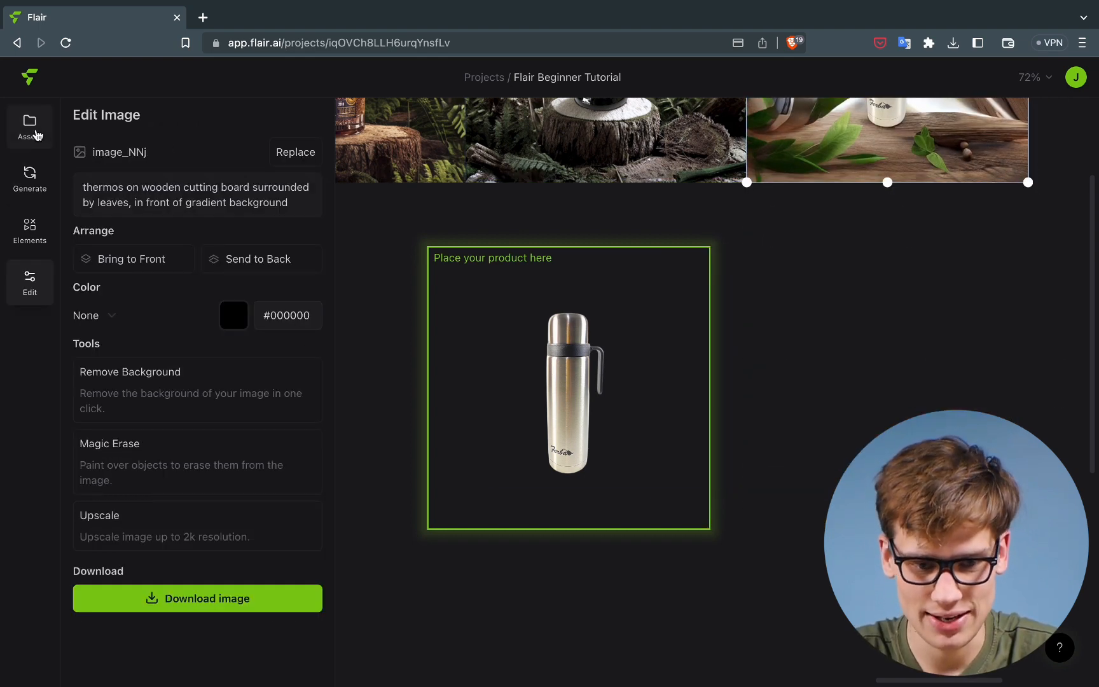
# Delete the original thermos from the product frame
pyautogui.click(29, 126)
pyautogui.click(530, 376)
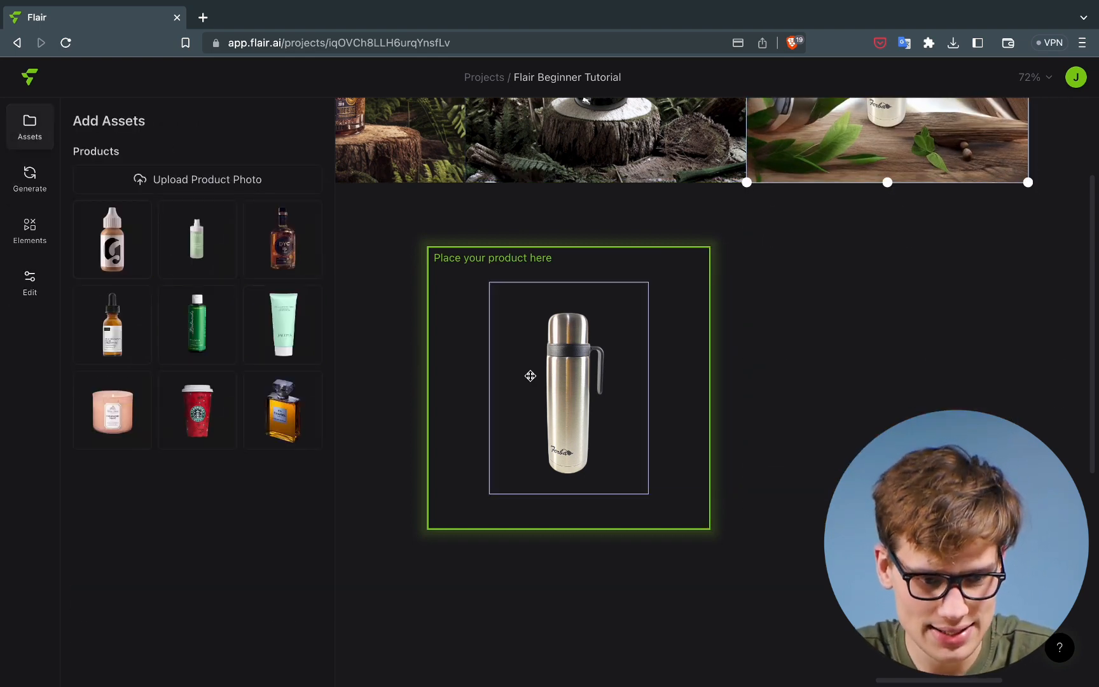
pyautogui.rightClick(530, 379)
pyautogui.rightClick(607, 368)
pyautogui.click(537, 364)
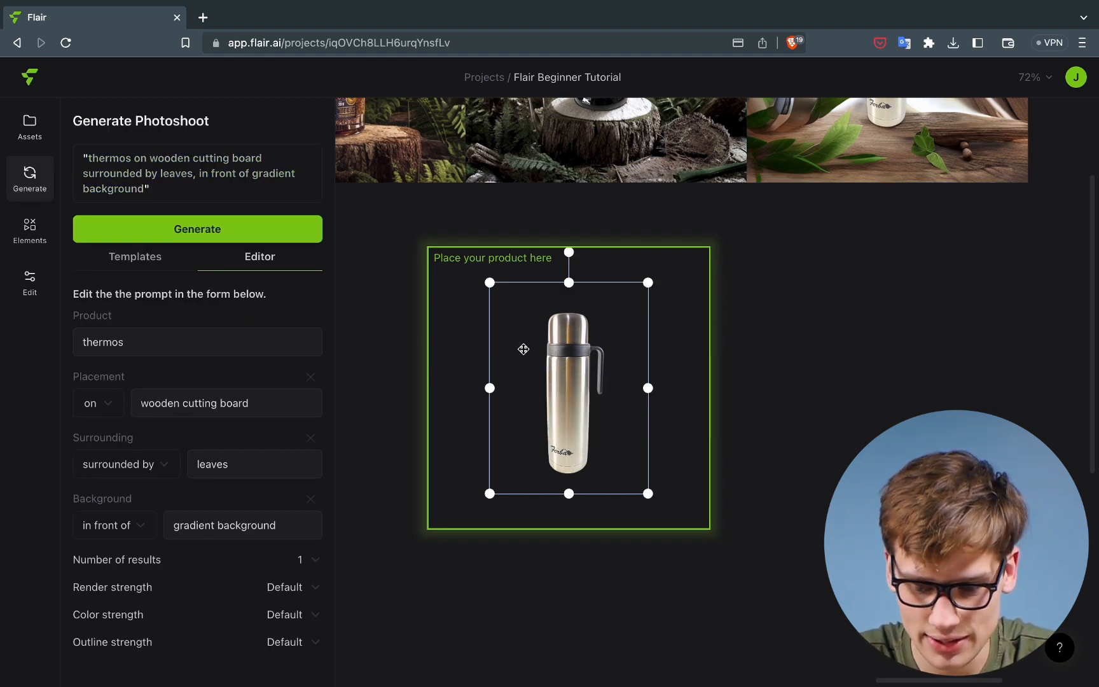
pyautogui.press('Delete')
# Place the sample red Starbucks paper cup inside the product frame
pyautogui.click(29, 126)
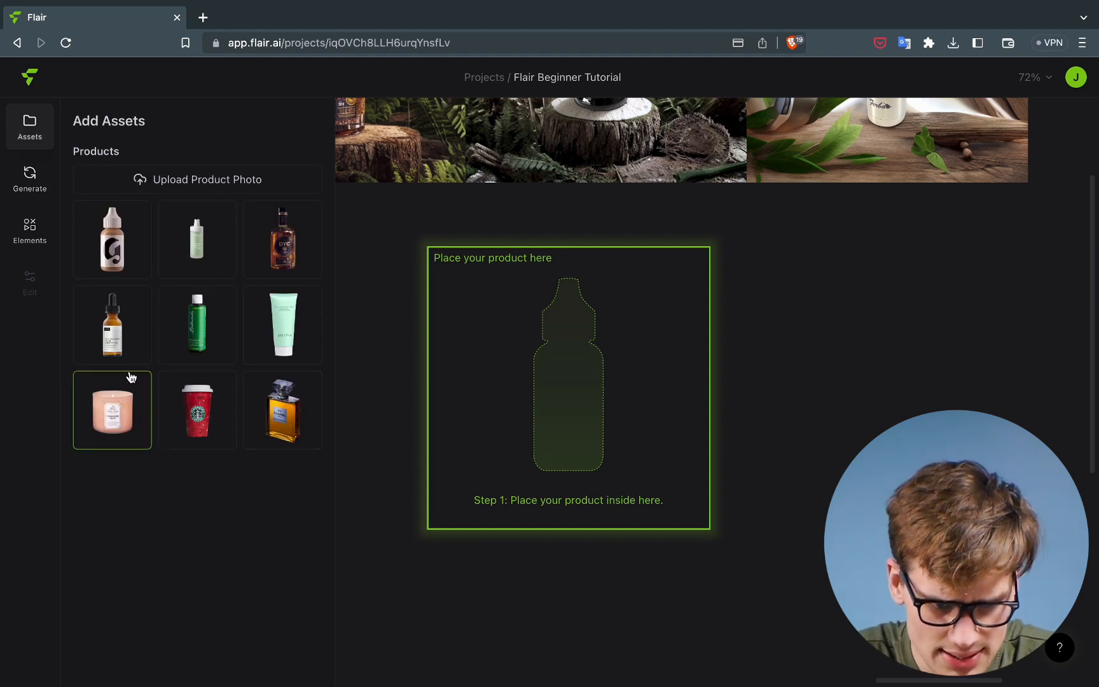
pyautogui.click(188, 419)
pyautogui.moveTo(691, 350); pyautogui.dragTo(598, 402)
pyautogui.rightClick(761, 358)
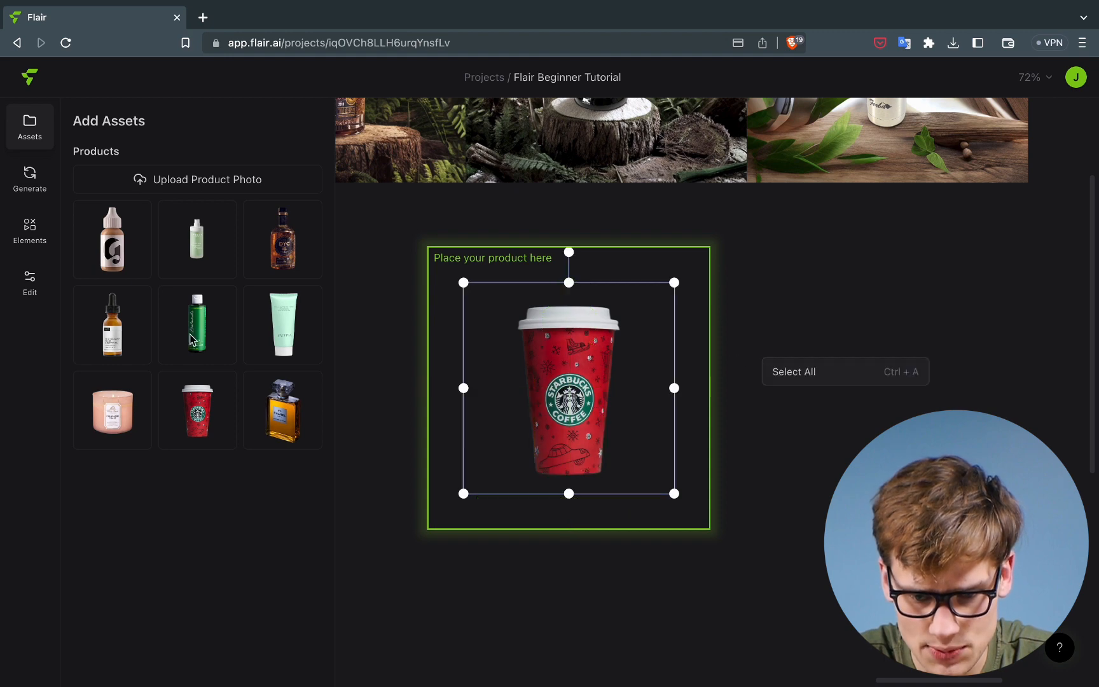
# Change the placement in the paper cup's photoshoot prompt to "marble surface"
pyautogui.click(35, 185)
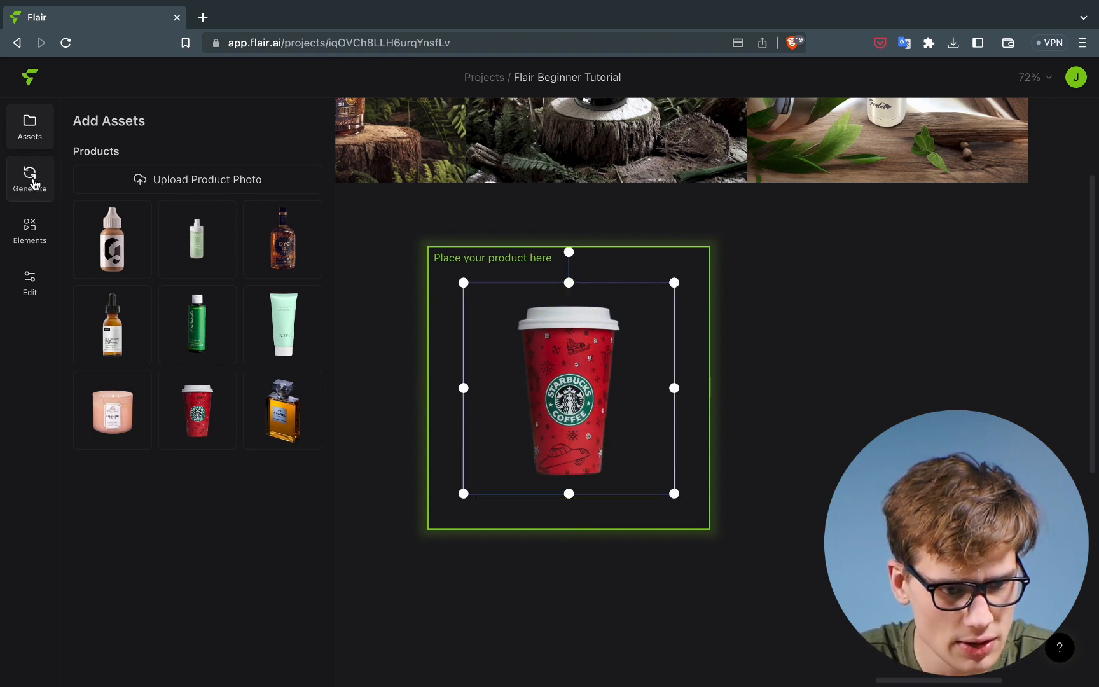
pyautogui.click(35, 184)
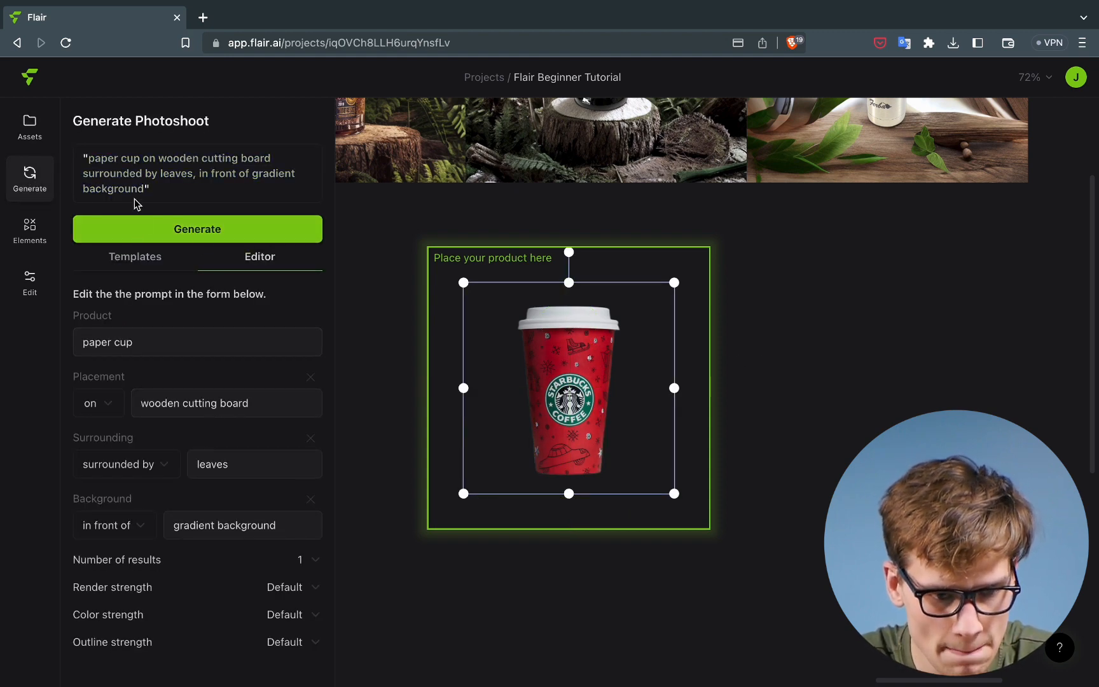
pyautogui.click(182, 410)
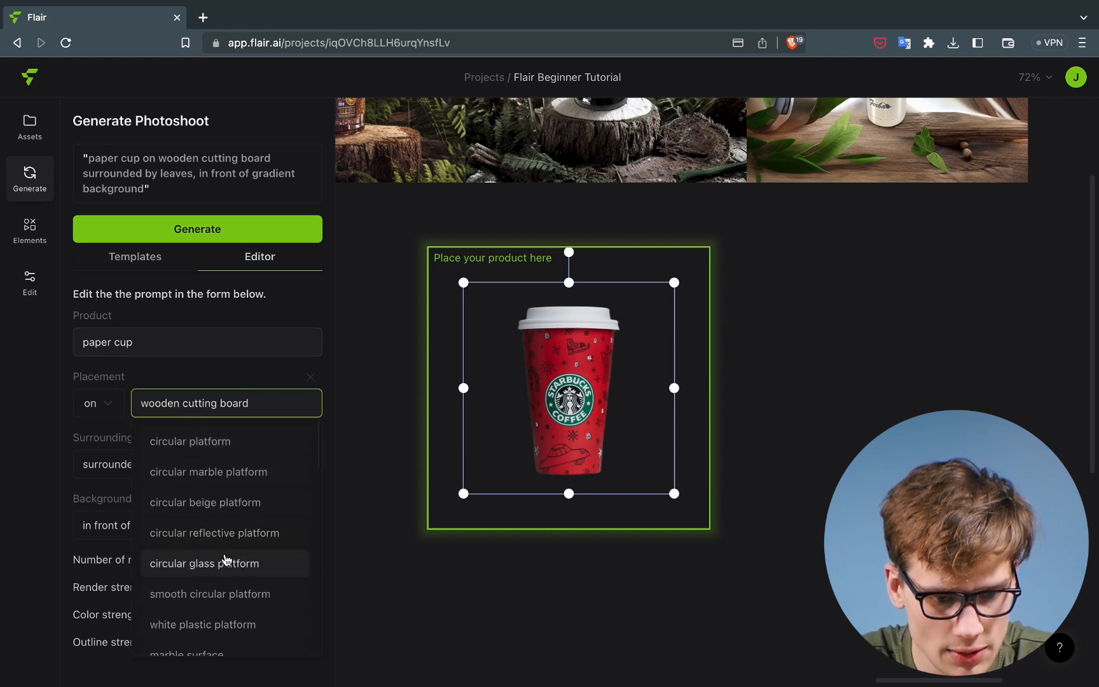
pyautogui.scroll(-3, 224, 559)
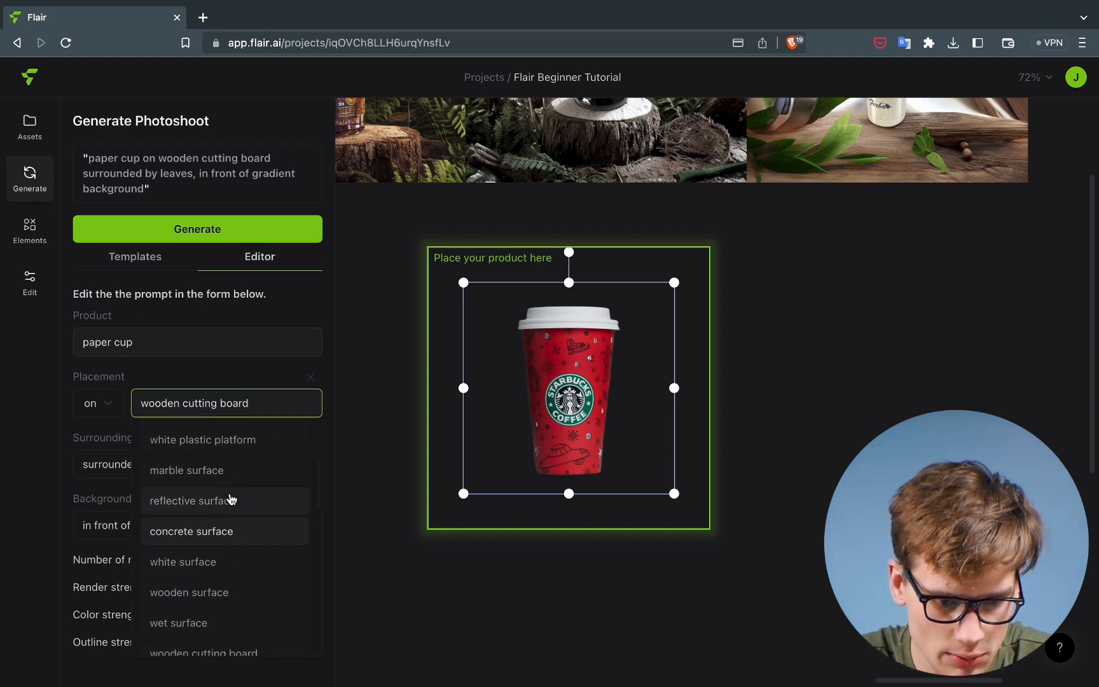
pyautogui.click(232, 471)
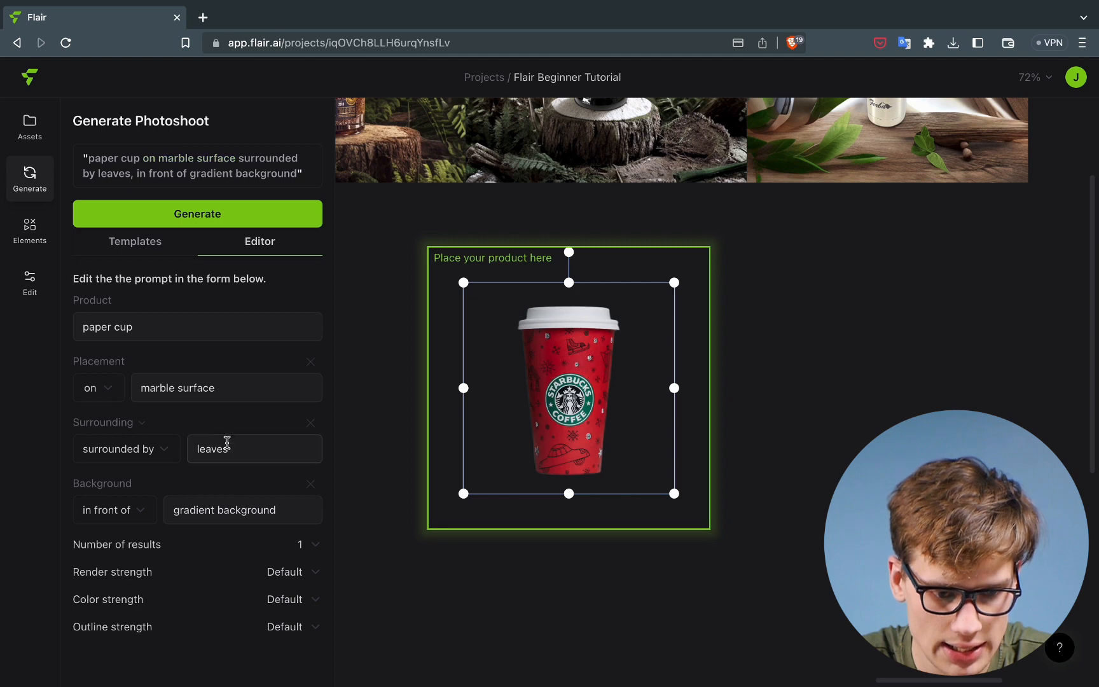
# Set the surrounding in the paper cup prompt to "flowers", and replace that choice with "autumn leaves"
pyautogui.click(226, 445)
pyautogui.scroll(-1, 253, 567)
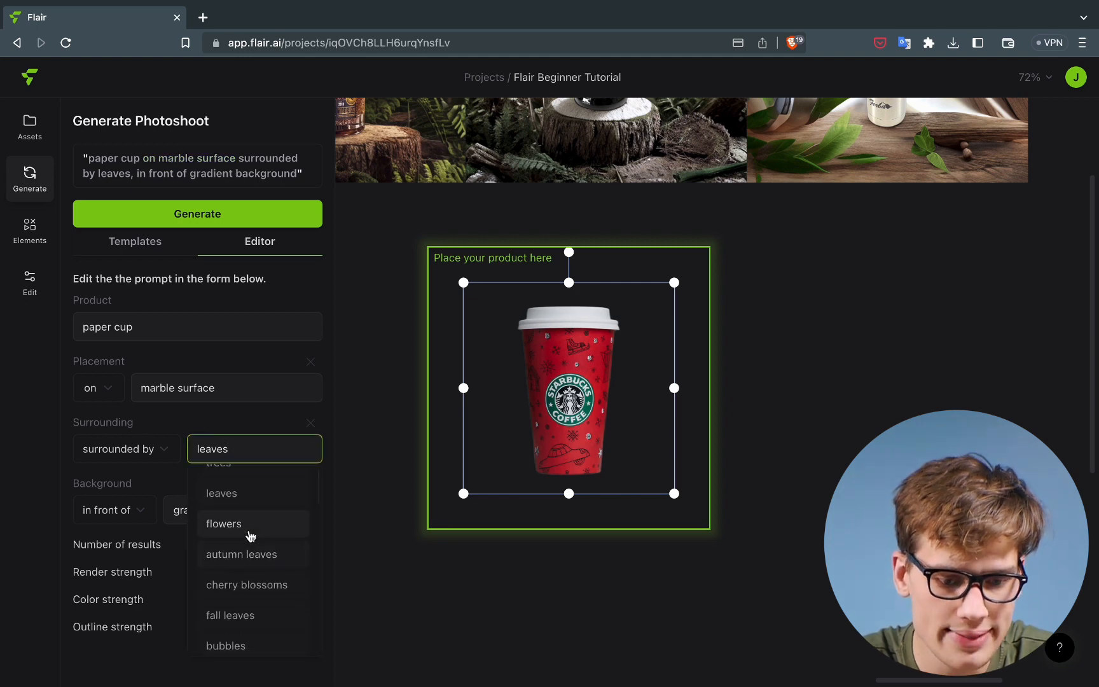
pyautogui.click(251, 533)
pyautogui.click(249, 453)
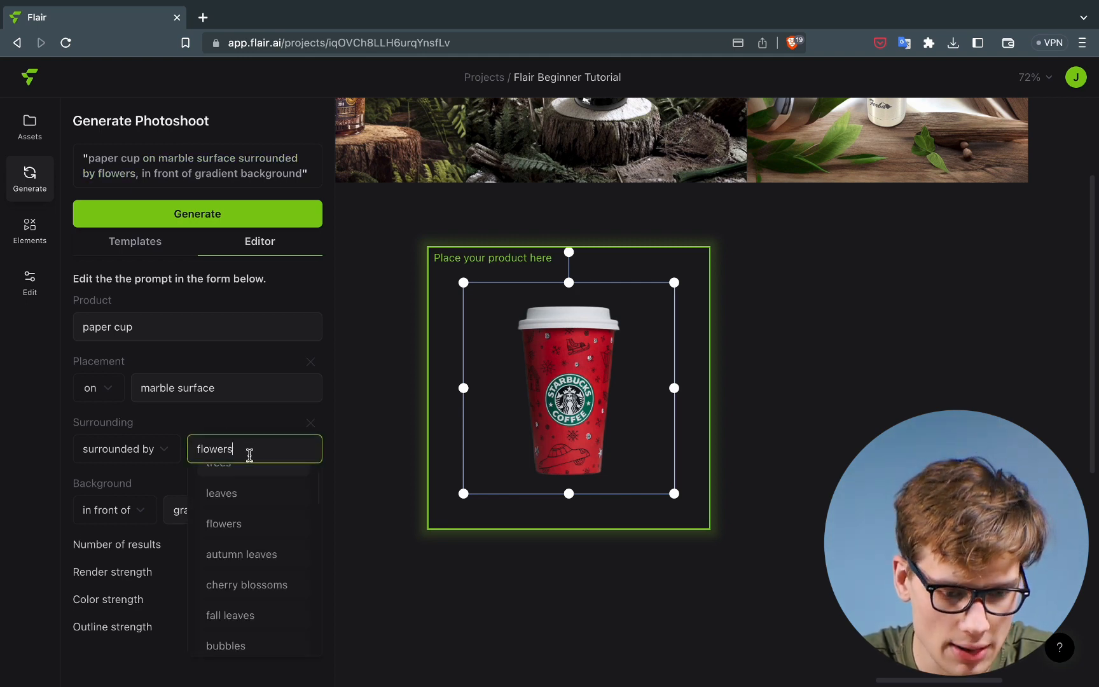
pyautogui.click(244, 555)
# Set the background in the paper cup prompt to "sunlight streaming down"
pyautogui.click(238, 525)
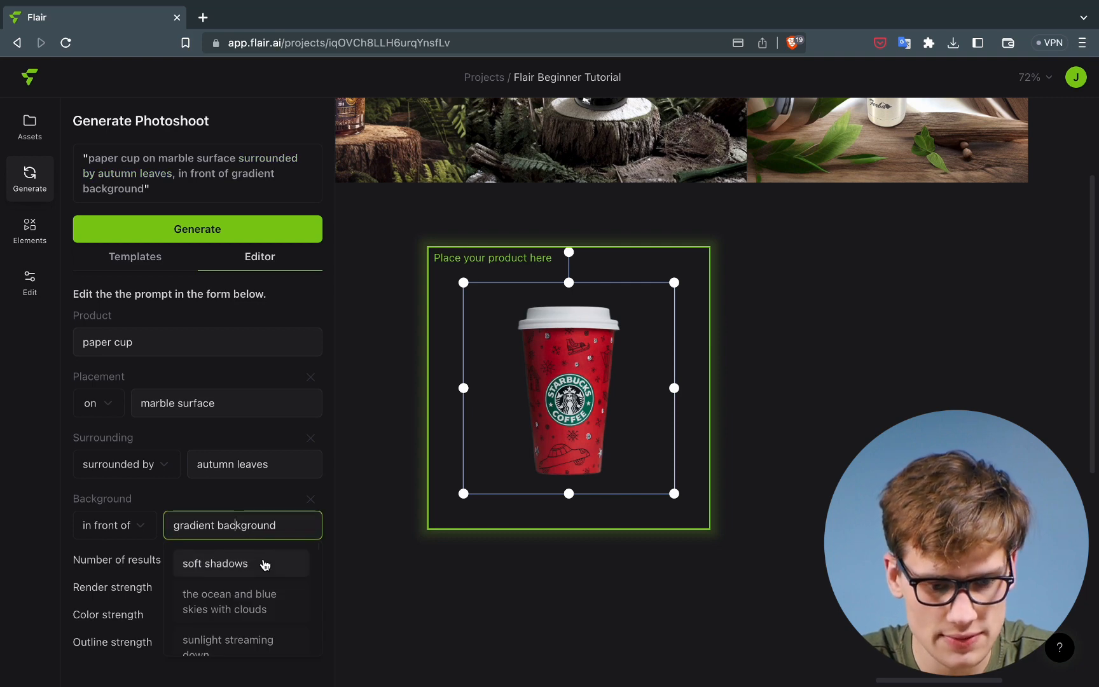
pyautogui.scroll(-3, 263, 601)
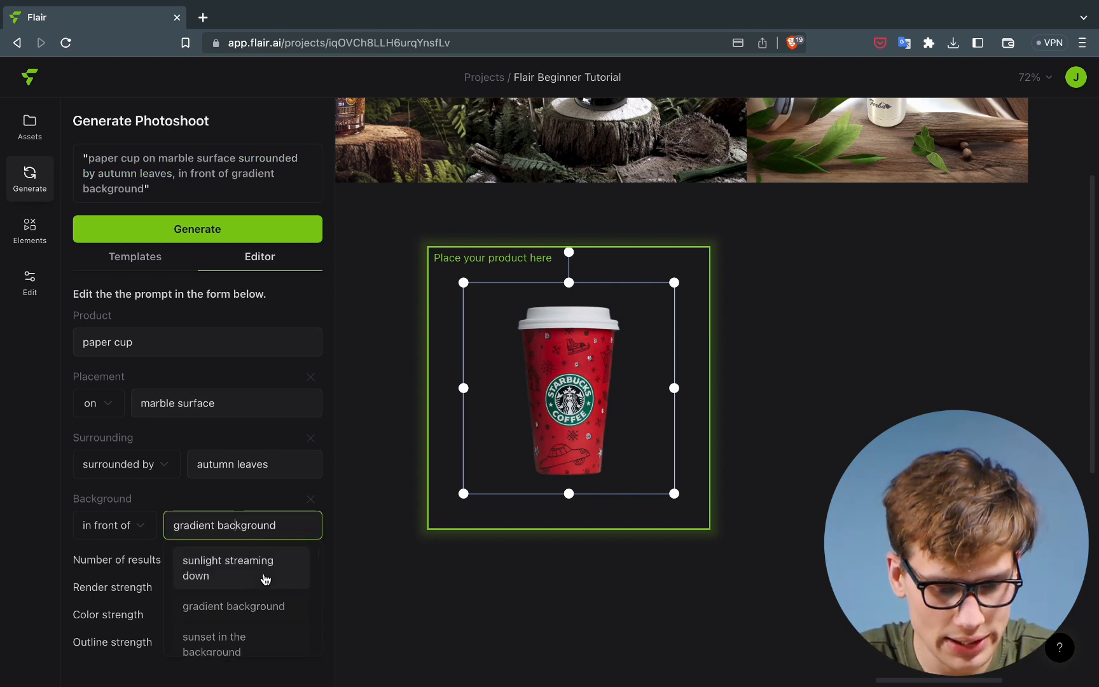
pyautogui.click(265, 578)
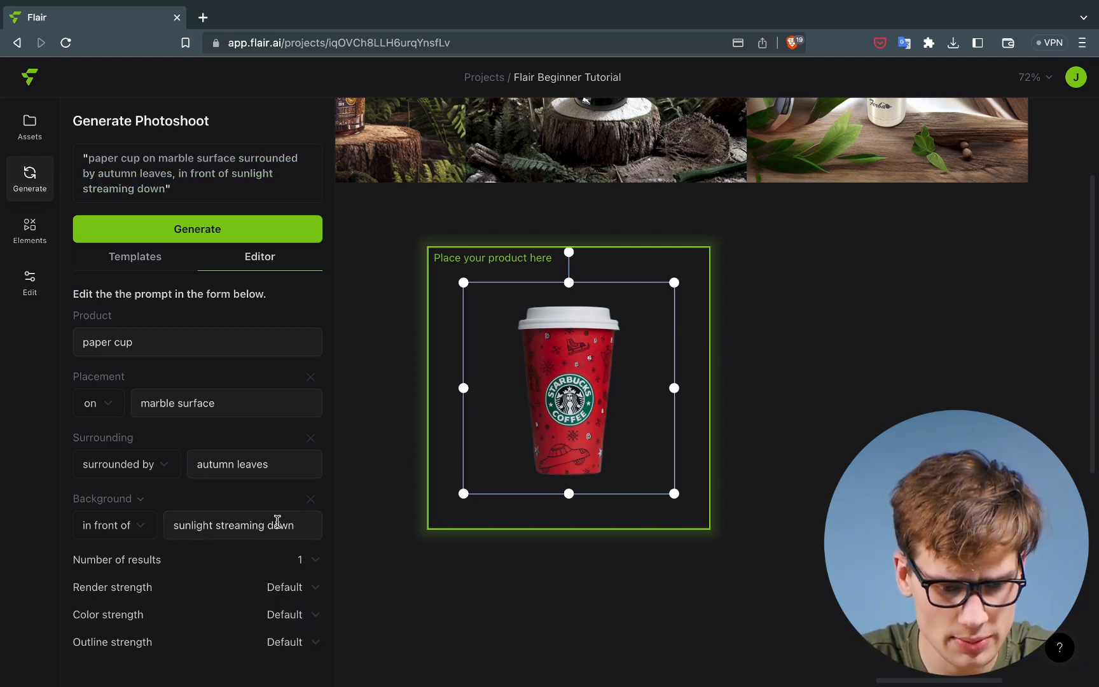
# Set the number of results to 4 and generate the paper cup photoshoot
pyautogui.click(314, 559)
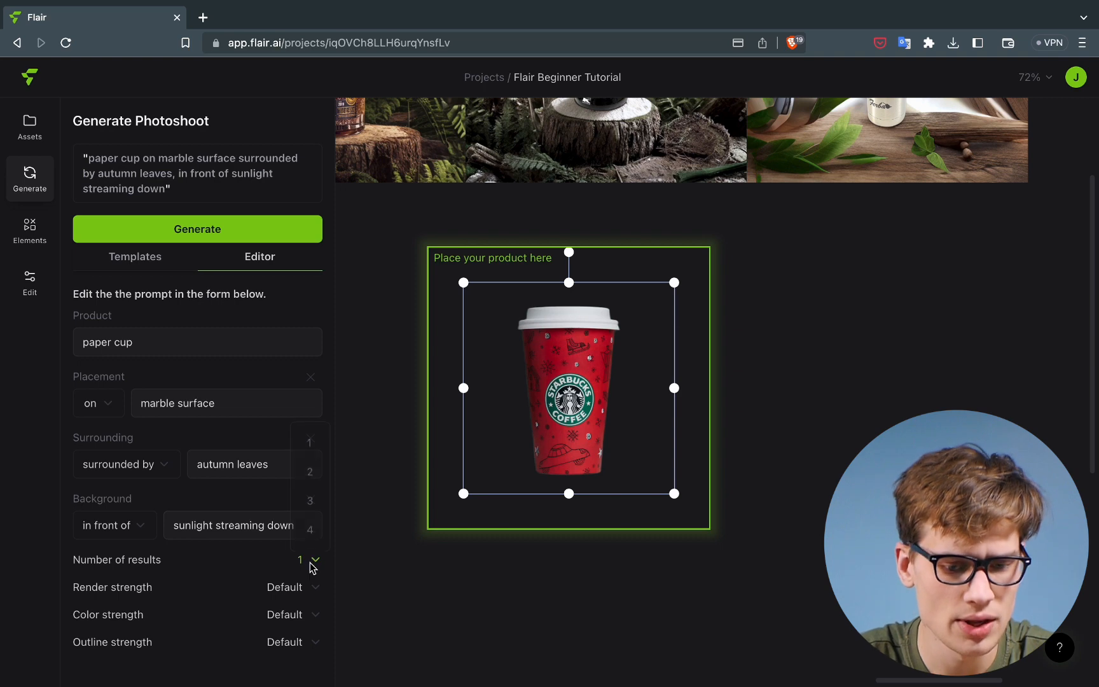
pyautogui.click(312, 529)
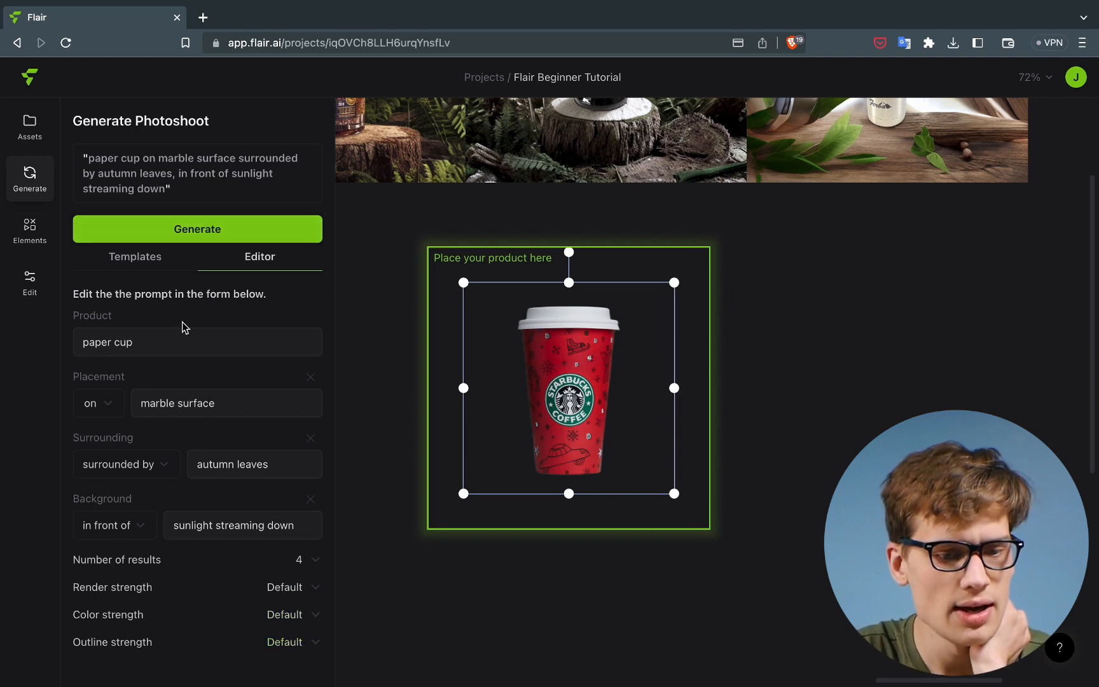
pyautogui.click(224, 229)
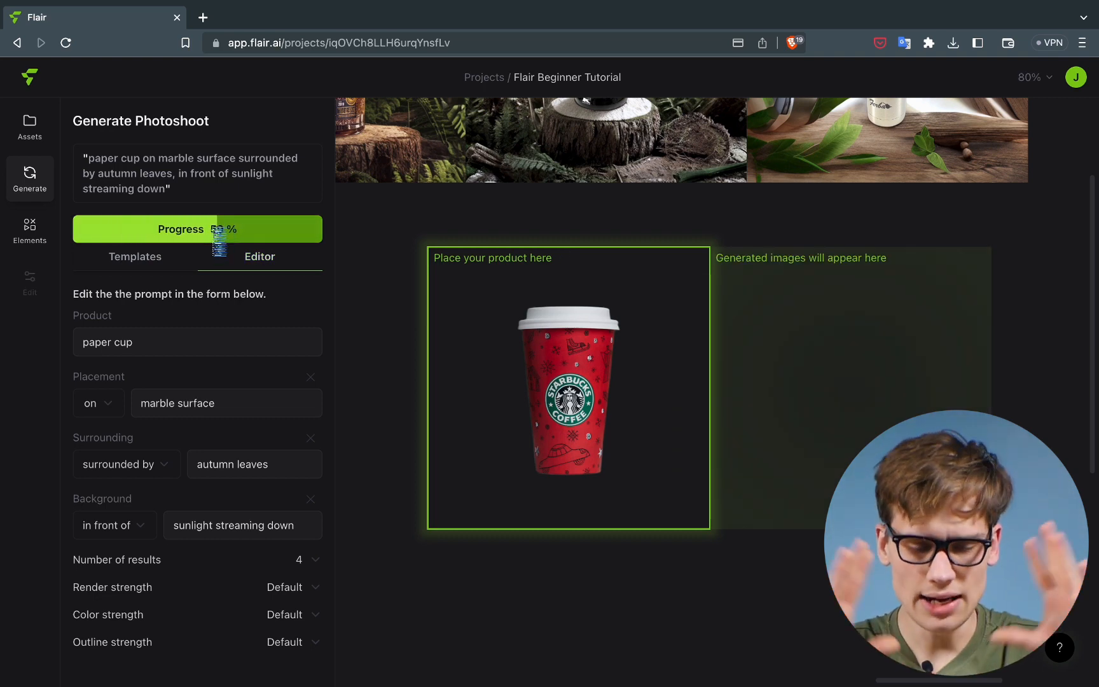
# Look over the earlier bottle, black cup and thermos photoshoot images on the canvas while the new results generate
pyautogui.scroll(-3, 418, 397)
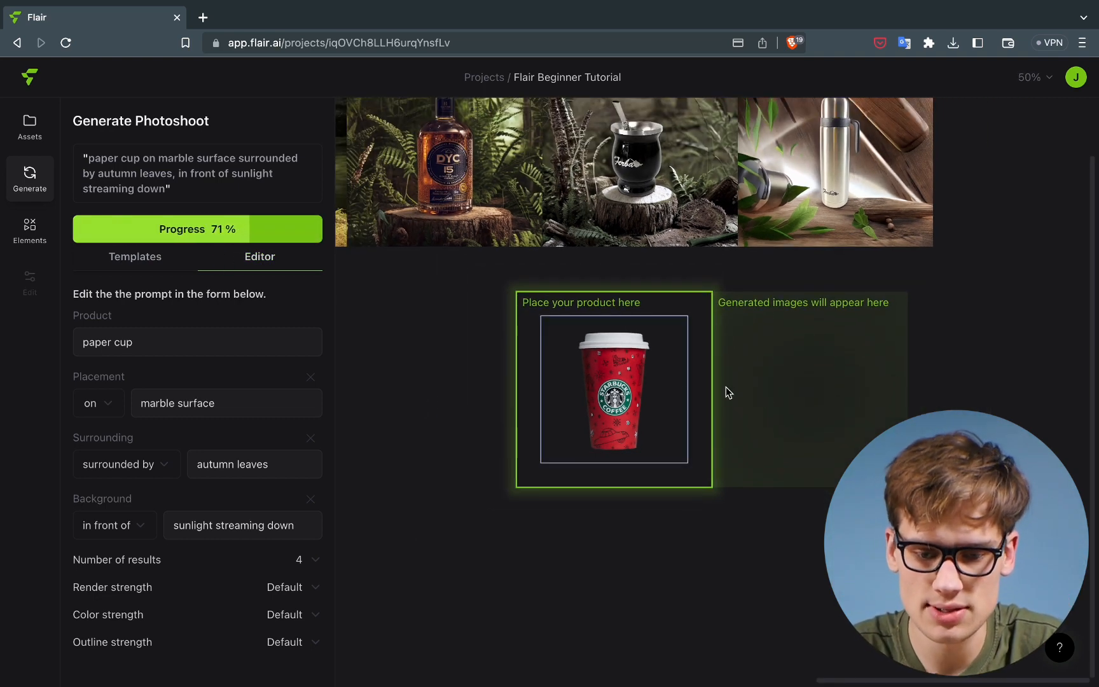
pyautogui.hscroll(2, 763, 394)
pyautogui.hscroll(-5, 762, 394)
pyautogui.scroll(2, 763, 395)
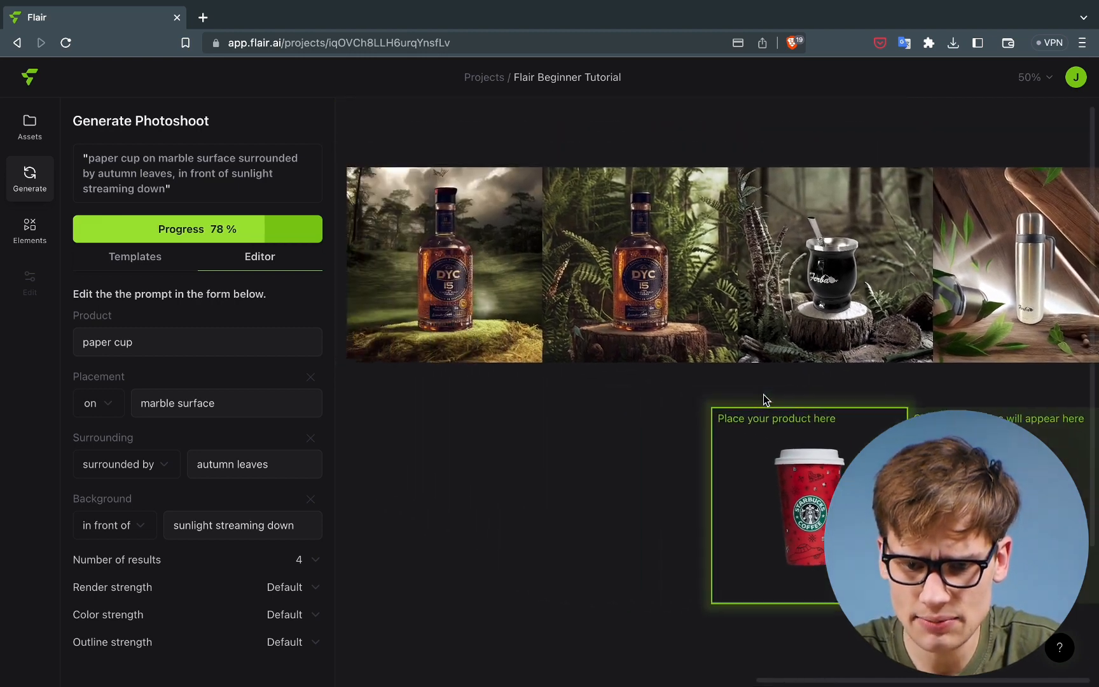
pyautogui.hscroll(-1, 763, 394)
pyautogui.hscroll(3, 763, 394)
pyautogui.hscroll(-2, 763, 394)
pyautogui.scroll(1, 763, 394)
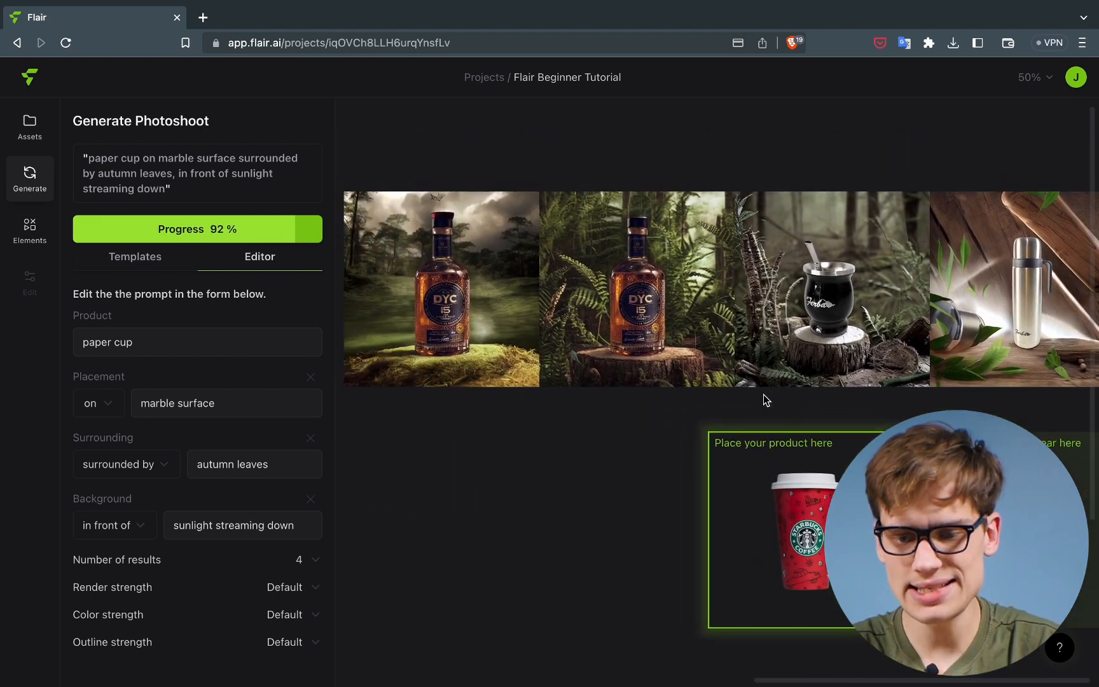
pyautogui.scroll(2, 763, 394)
pyautogui.hscroll(-1, 763, 394)
pyautogui.scroll(4, 756, 394)
pyautogui.hscroll(2, 756, 394)
pyautogui.click(696, 424)
pyautogui.scroll(-2, 672, 345)
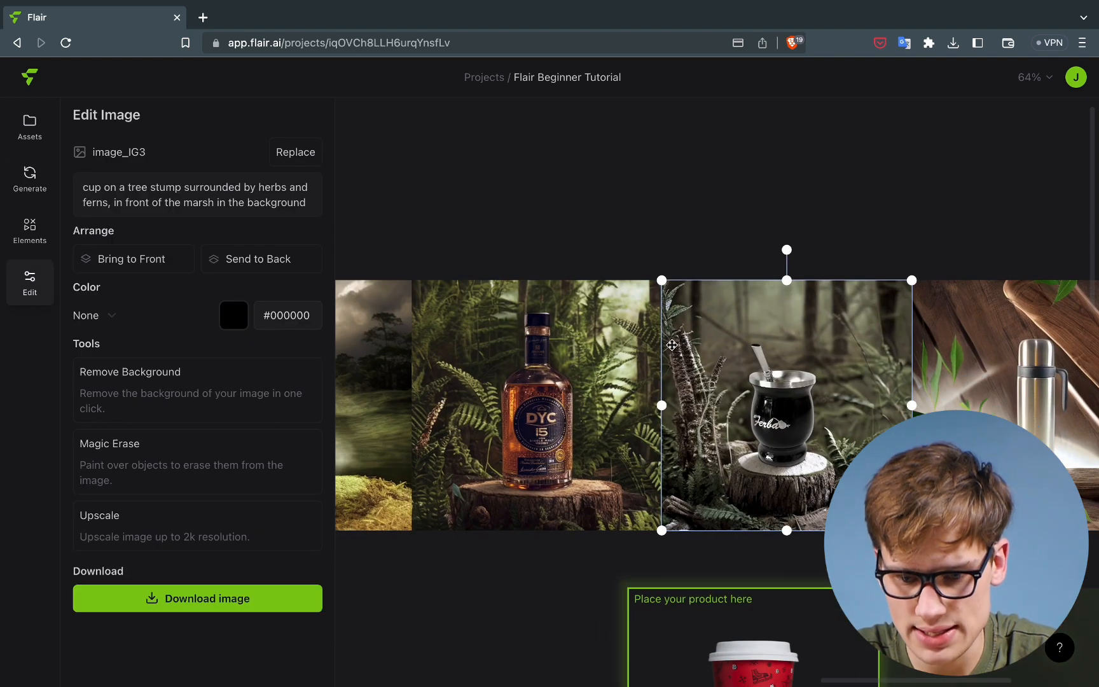
pyautogui.scroll(-4, 672, 346)
pyautogui.hscroll(5, 672, 345)
pyautogui.click(845, 352)
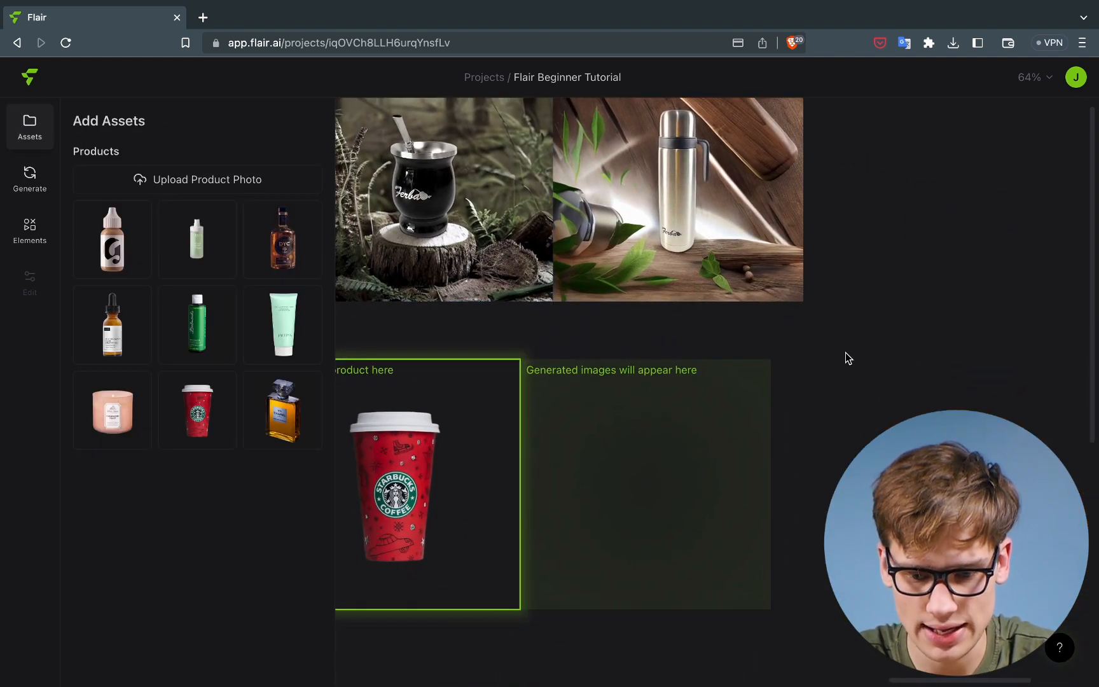
# Return to the paper cup frame and examine the generated autumn-leaves images up close
pyautogui.scroll(-2, 845, 353)
pyautogui.hscroll(-3, 844, 352)
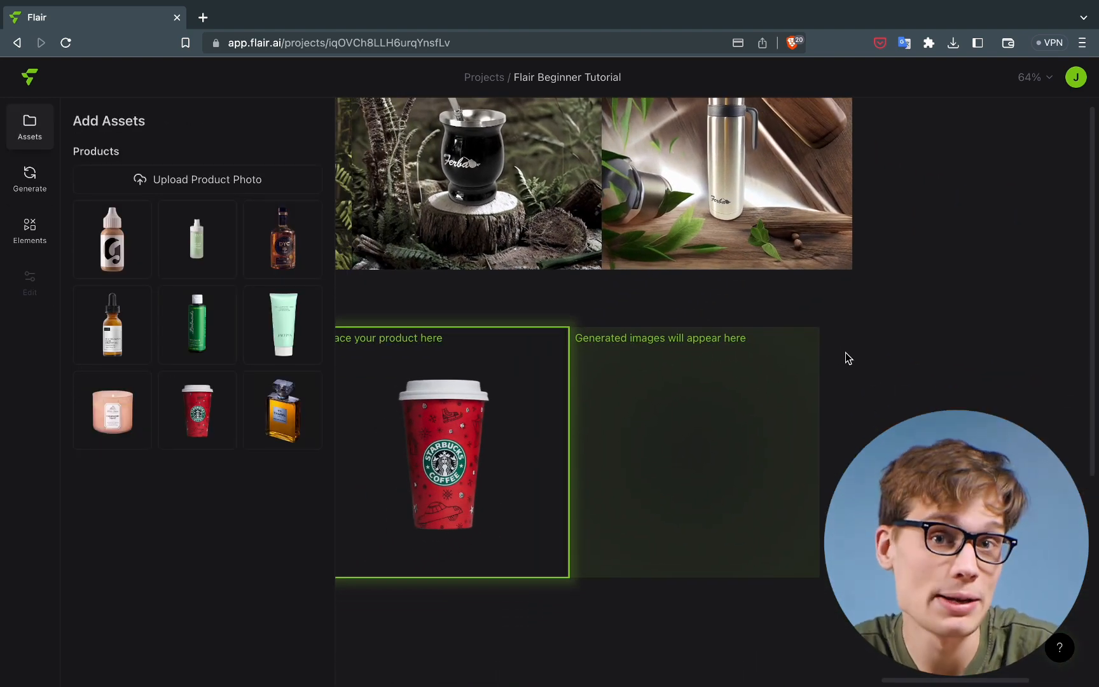
pyautogui.scroll(-3, 836, 352)
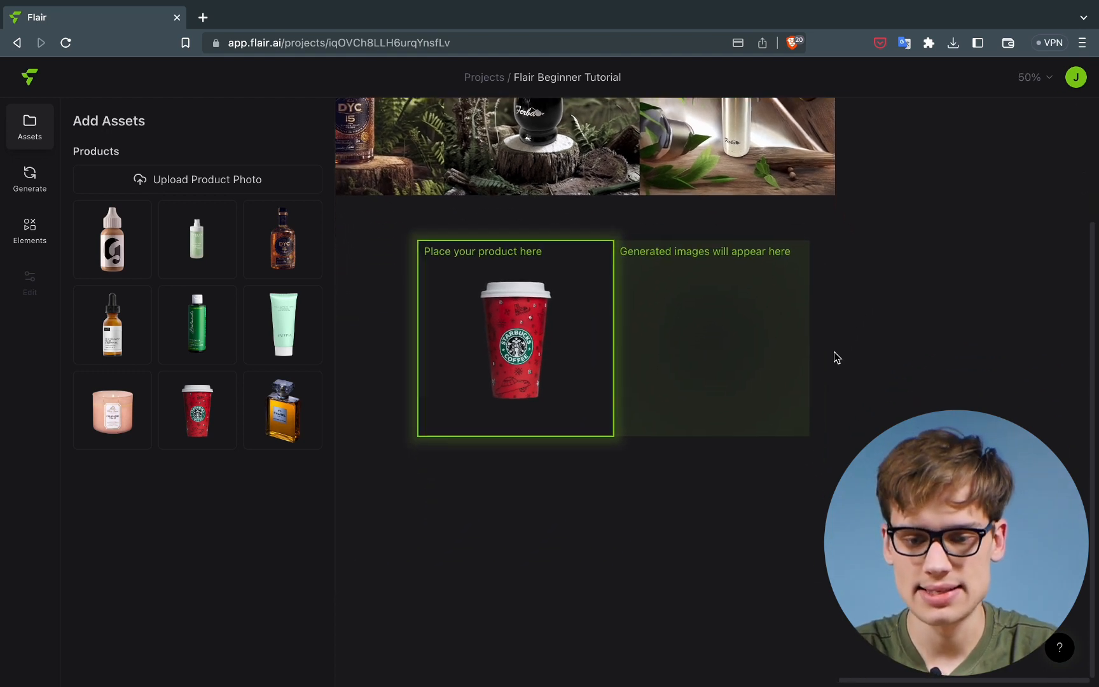
pyautogui.hscroll(2, 833, 353)
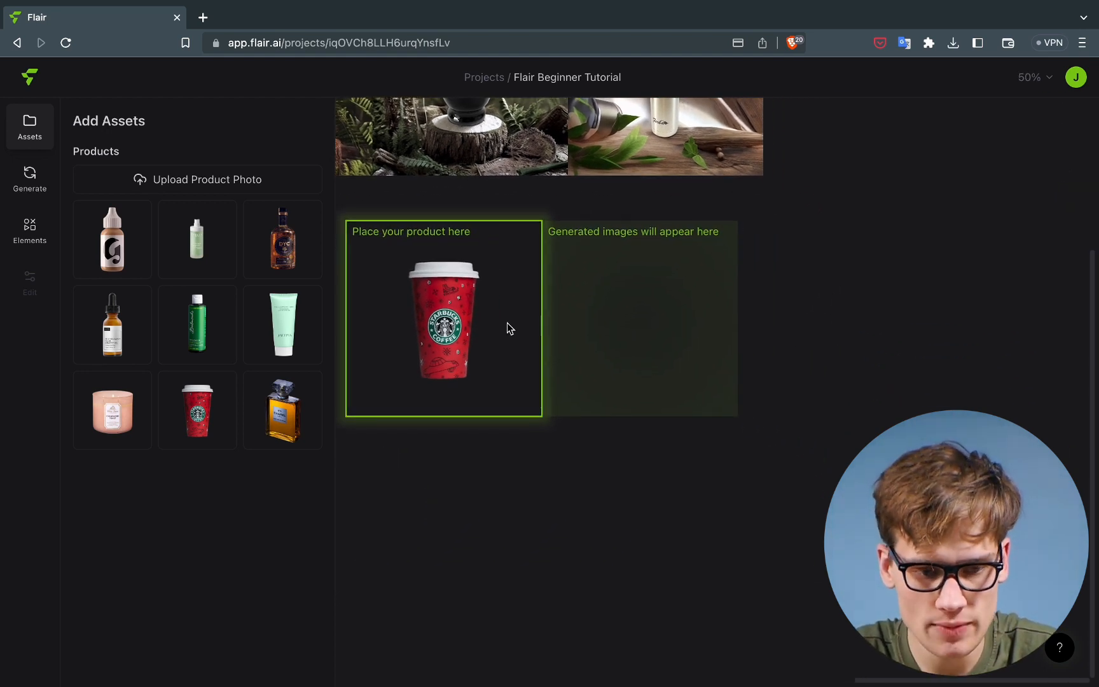
pyautogui.click(475, 325)
pyautogui.hscroll(10, 682, 425)
pyautogui.scroll(2, 681, 424)
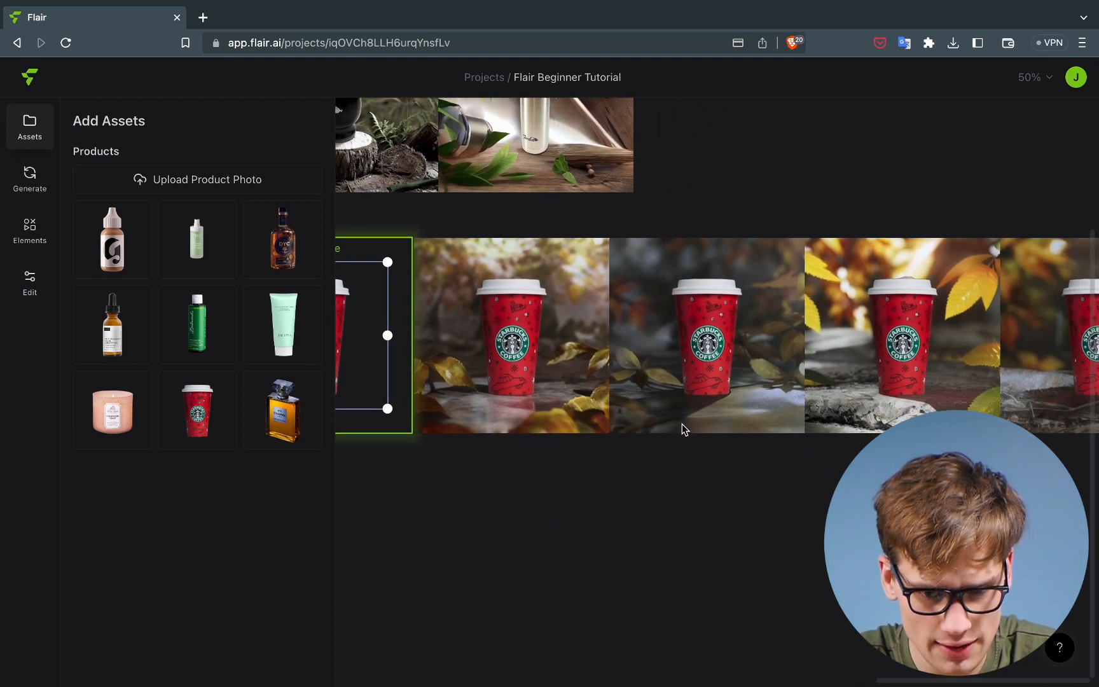
pyautogui.hscroll(4, 681, 424)
pyautogui.scroll(4, 910, 363)
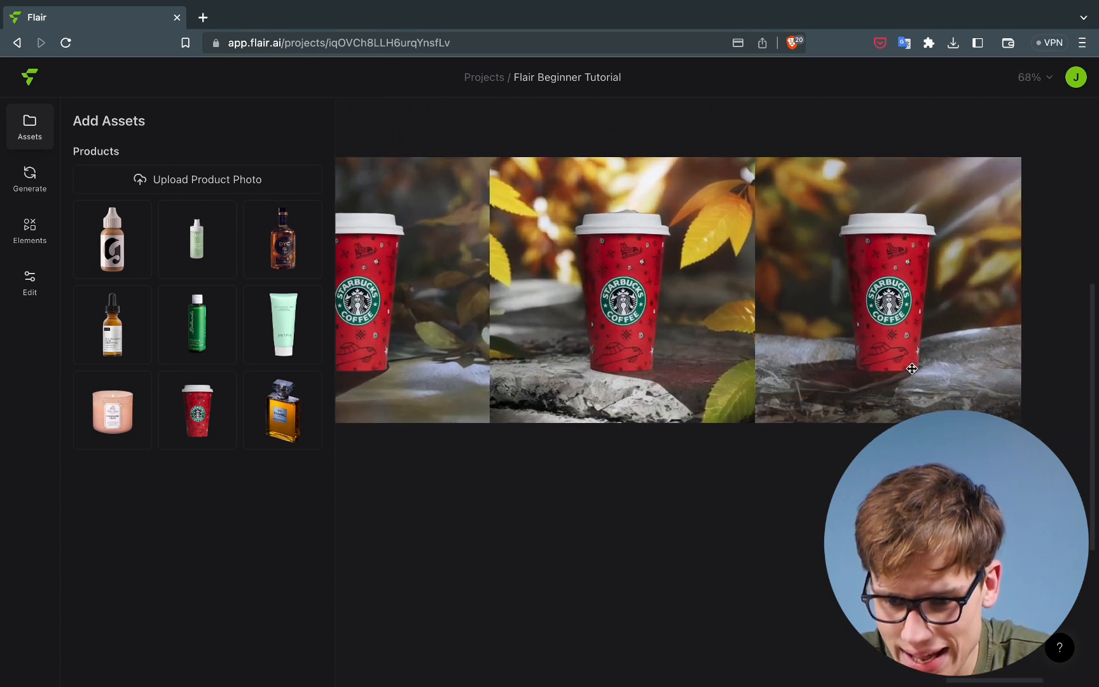
pyautogui.scroll(1, 911, 369)
pyautogui.hscroll(3, 912, 368)
pyautogui.hscroll(-10, 912, 369)
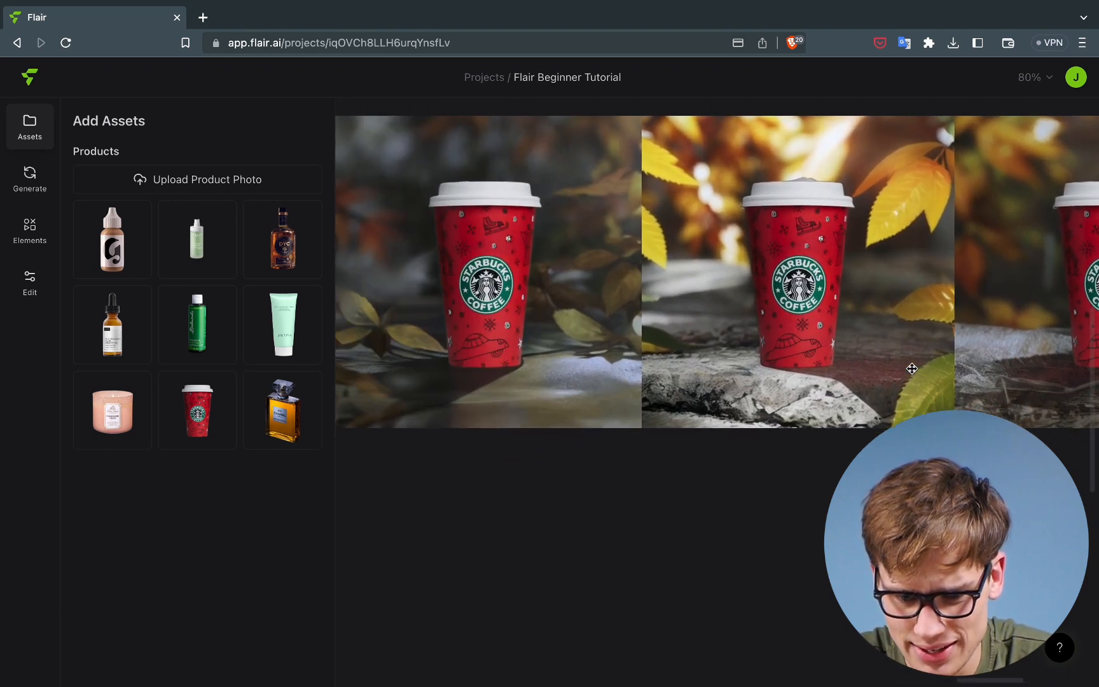
pyautogui.hscroll(-12, 912, 368)
pyautogui.scroll(2, 912, 369)
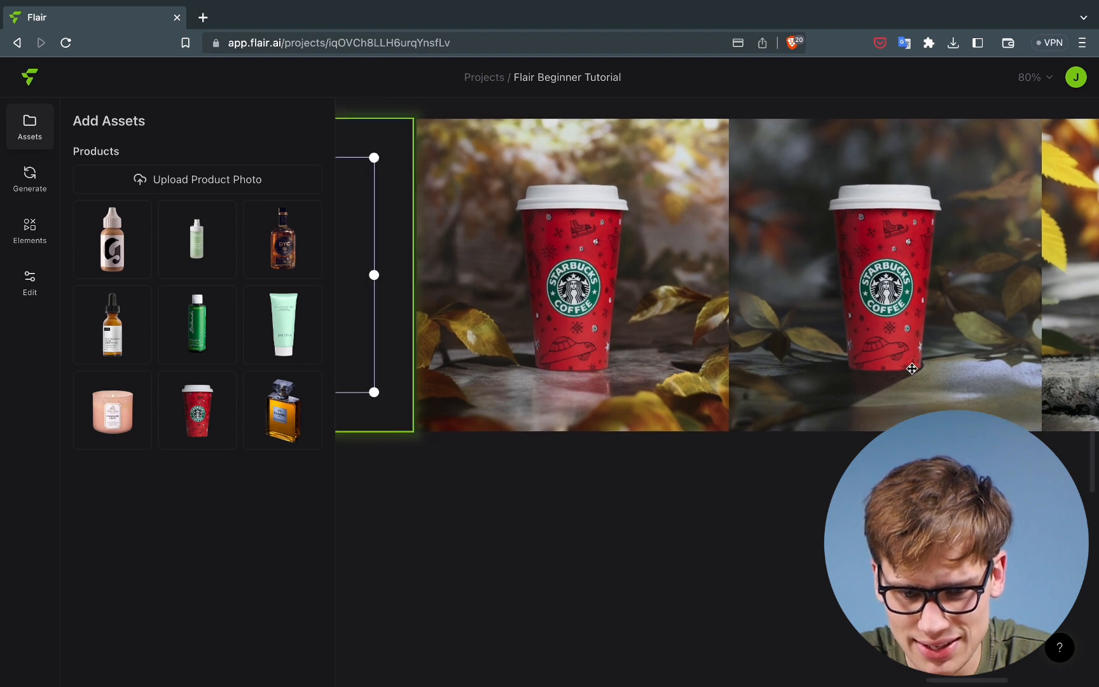
pyautogui.hscroll(10, 729, 410)
pyautogui.scroll(-2, 729, 410)
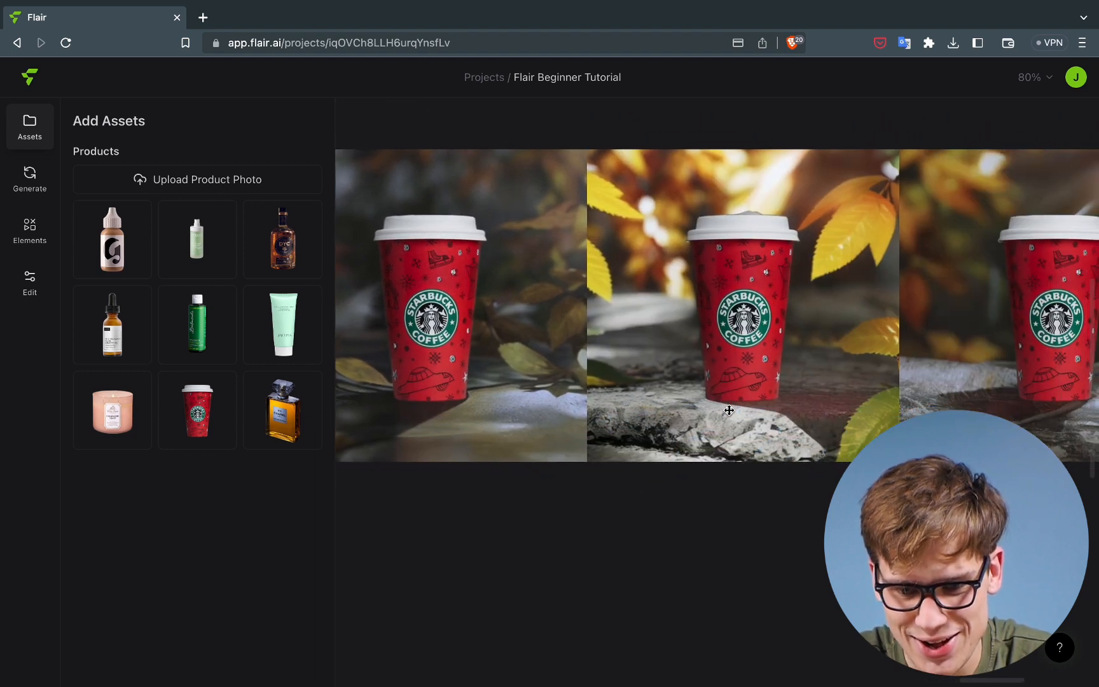
pyautogui.hscroll(3, 729, 409)
pyautogui.scroll(1, 728, 410)
pyautogui.hscroll(-8, 728, 410)
pyautogui.scroll(1, 729, 409)
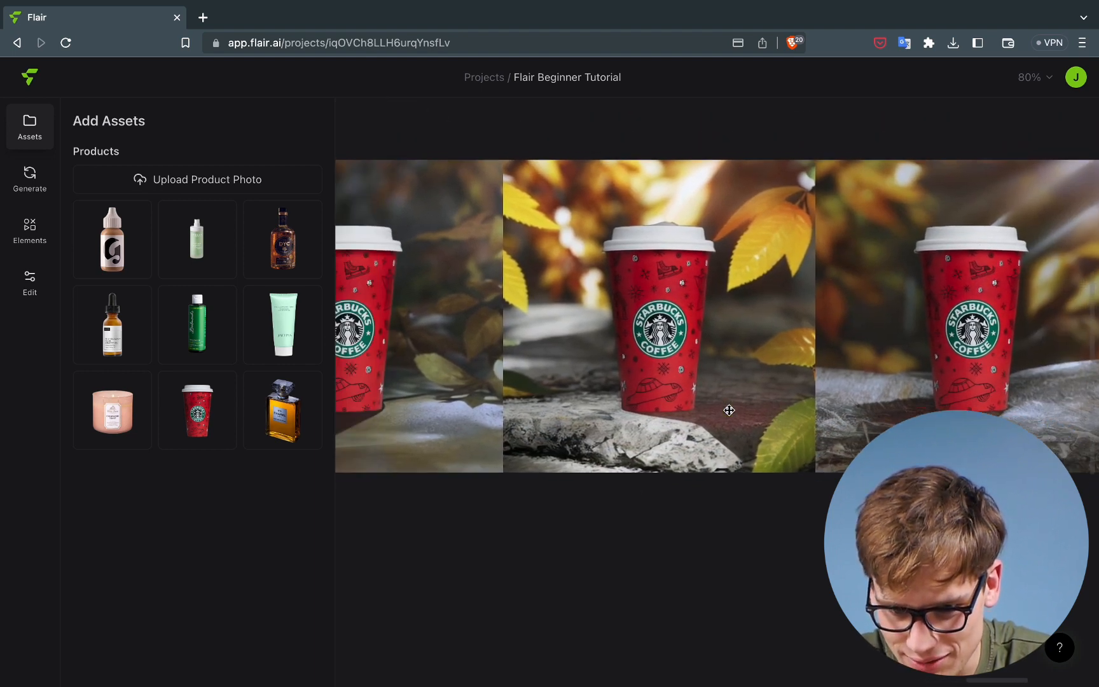
# Select the first generated paper cup image and compare it with the other results in the row
pyautogui.click(728, 410)
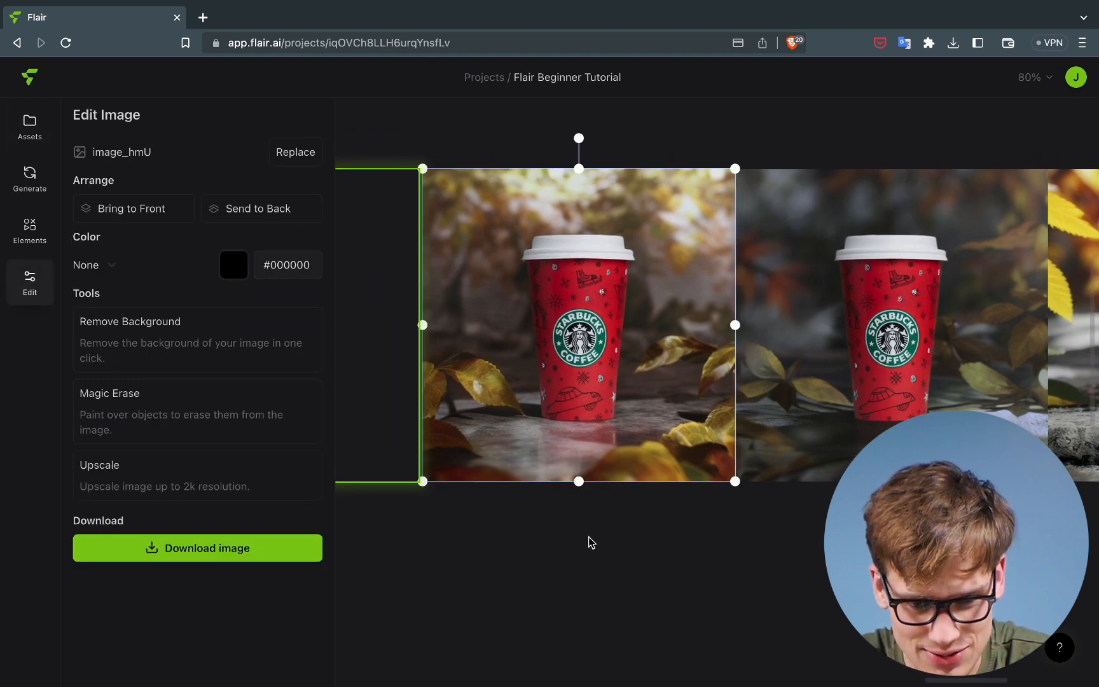
pyautogui.hscroll(6, 643, 522)
pyautogui.scroll(1, 643, 521)
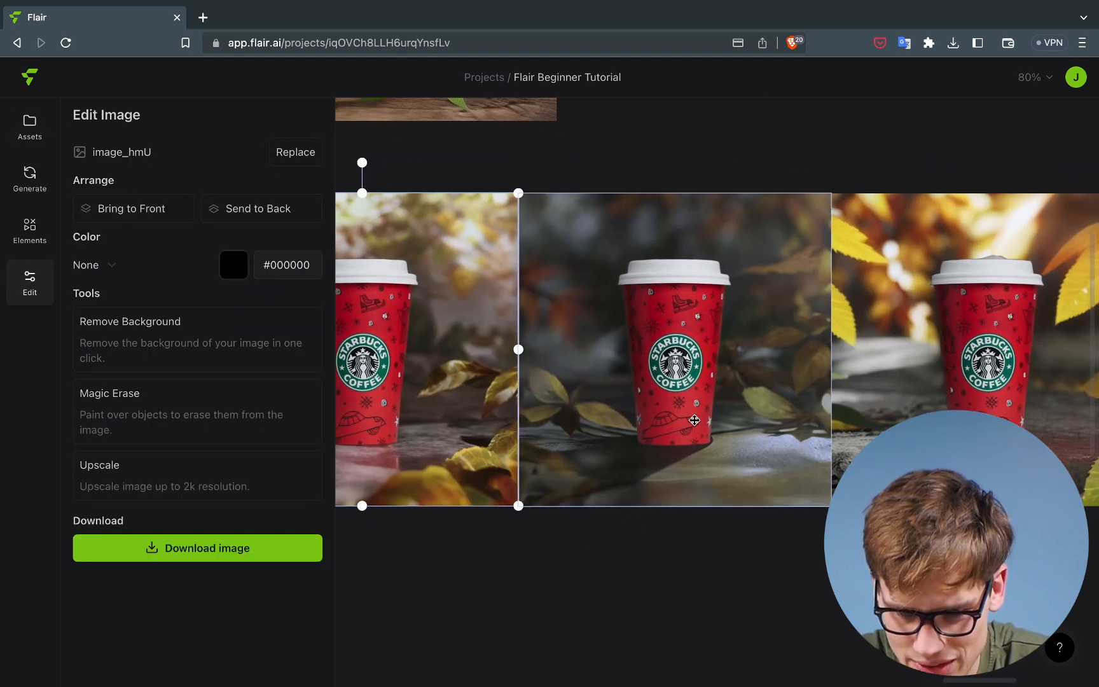
pyautogui.hscroll(10, 709, 454)
pyautogui.scroll(-1, 710, 454)
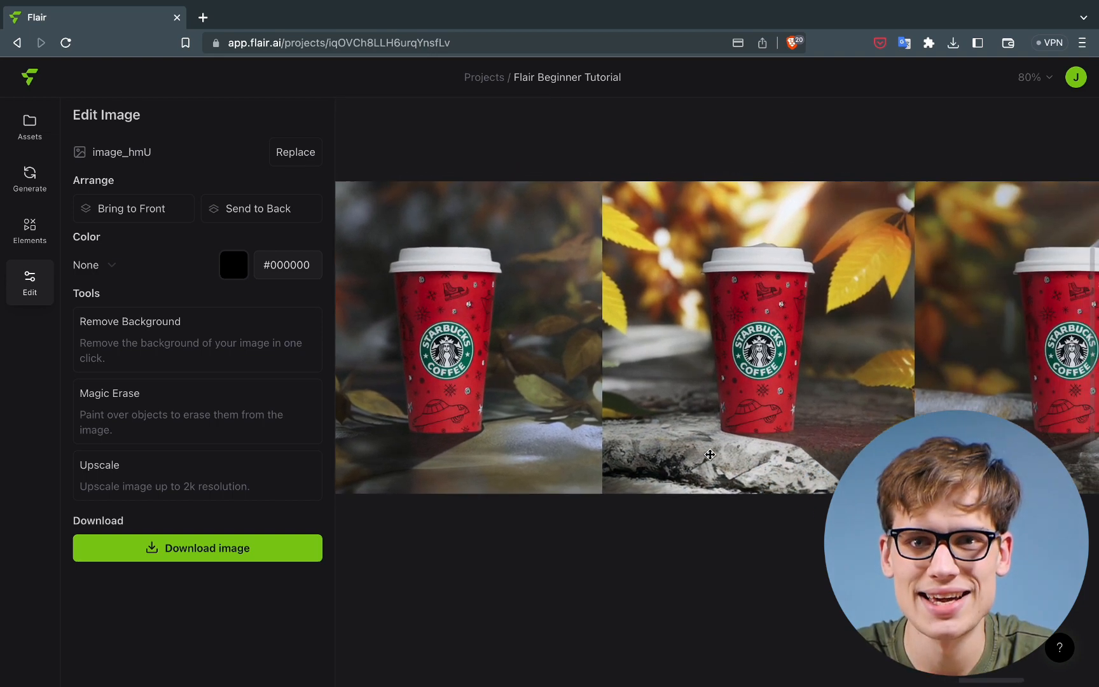
pyautogui.hscroll(8, 709, 454)
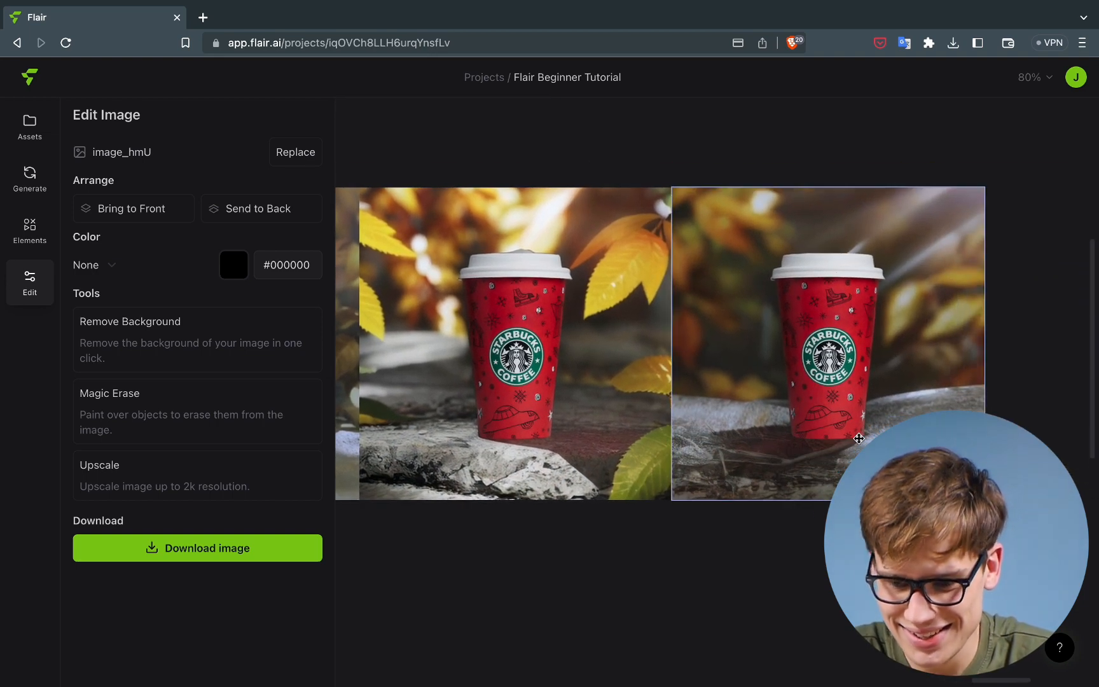
# Delete the last generated paper cup image in the row
pyautogui.click(830, 437)
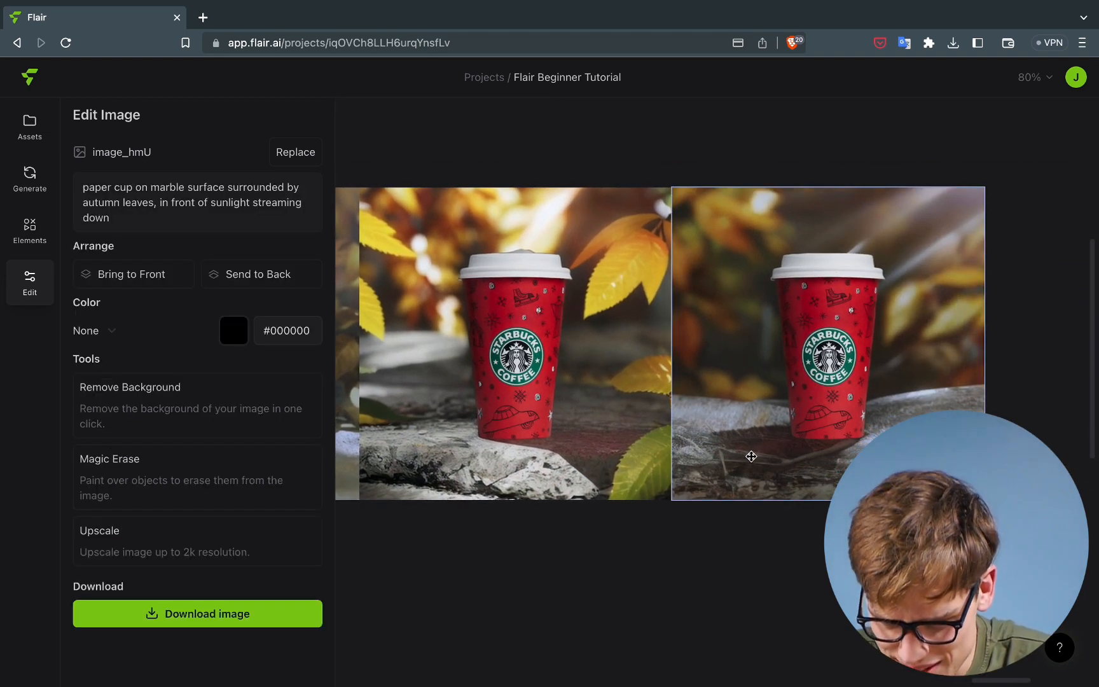
pyautogui.click(860, 433)
pyautogui.press('Delete')
pyautogui.hscroll(-9, 866, 431)
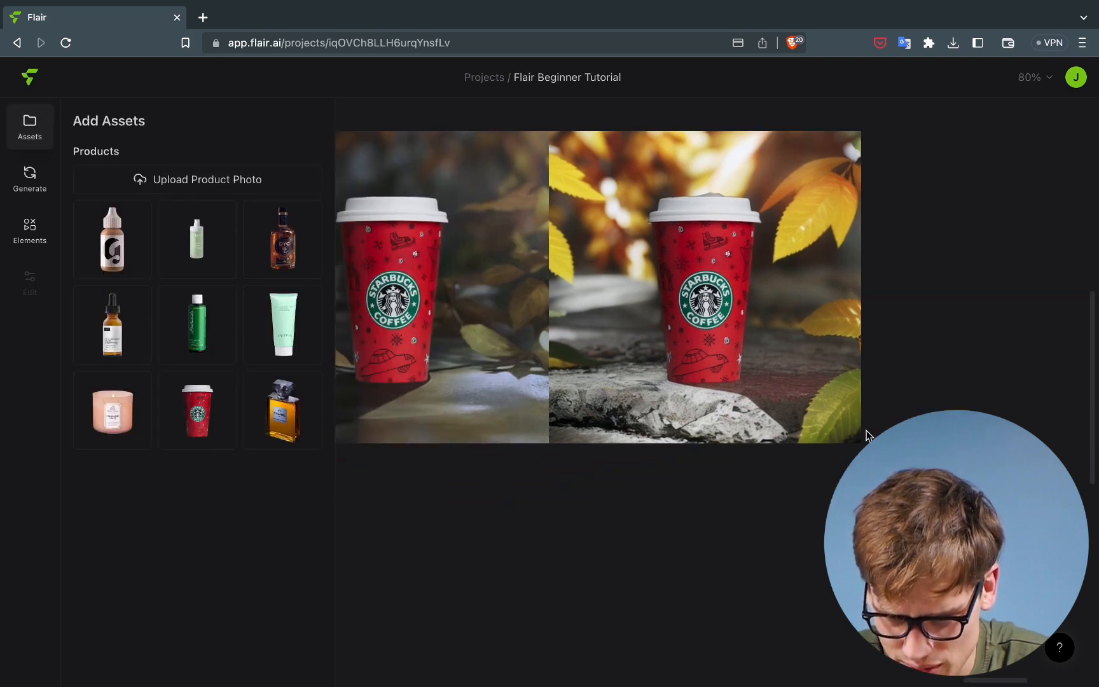
# Review the remaining paper cup images alongside the earlier bottle, black cup and thermos photoshoots
pyautogui.scroll(-5, 865, 436)
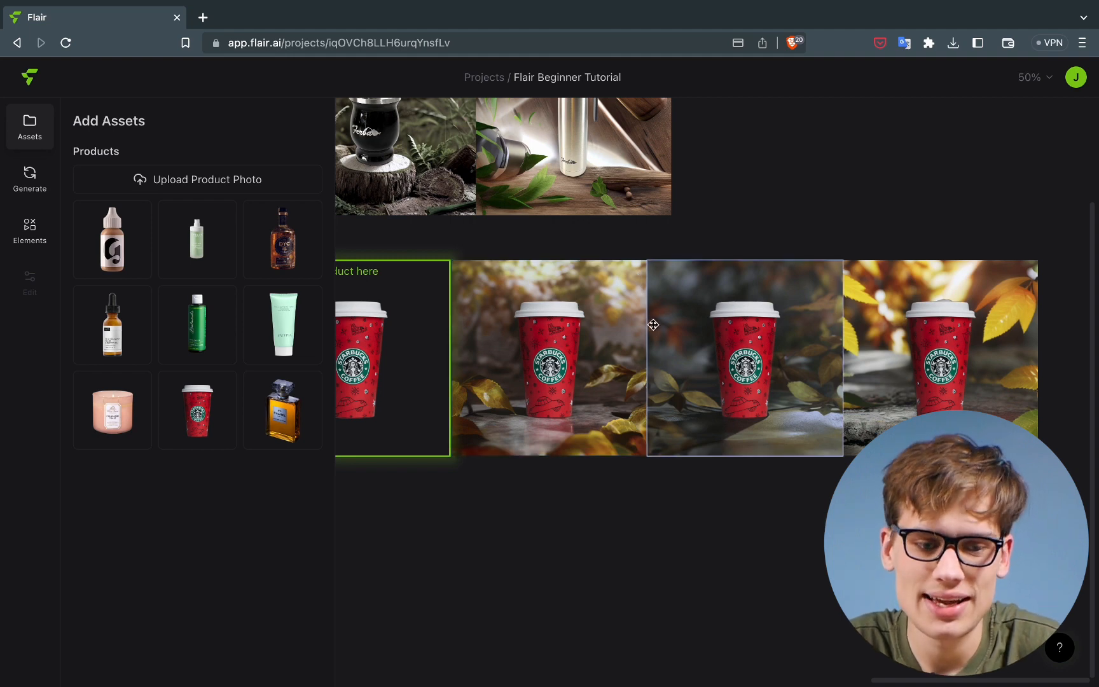
pyautogui.click(812, 267)
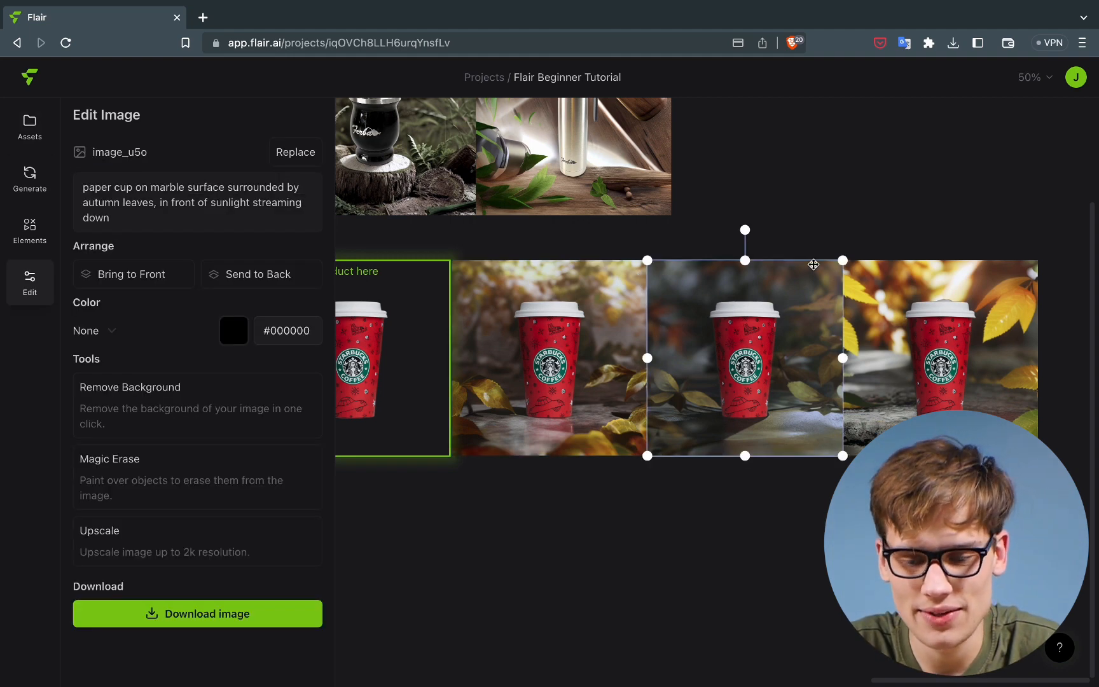
pyautogui.hscroll(-2, 905, 302)
pyautogui.click(954, 235)
pyautogui.hscroll(-2, 581, 240)
pyautogui.scroll(1, 581, 241)
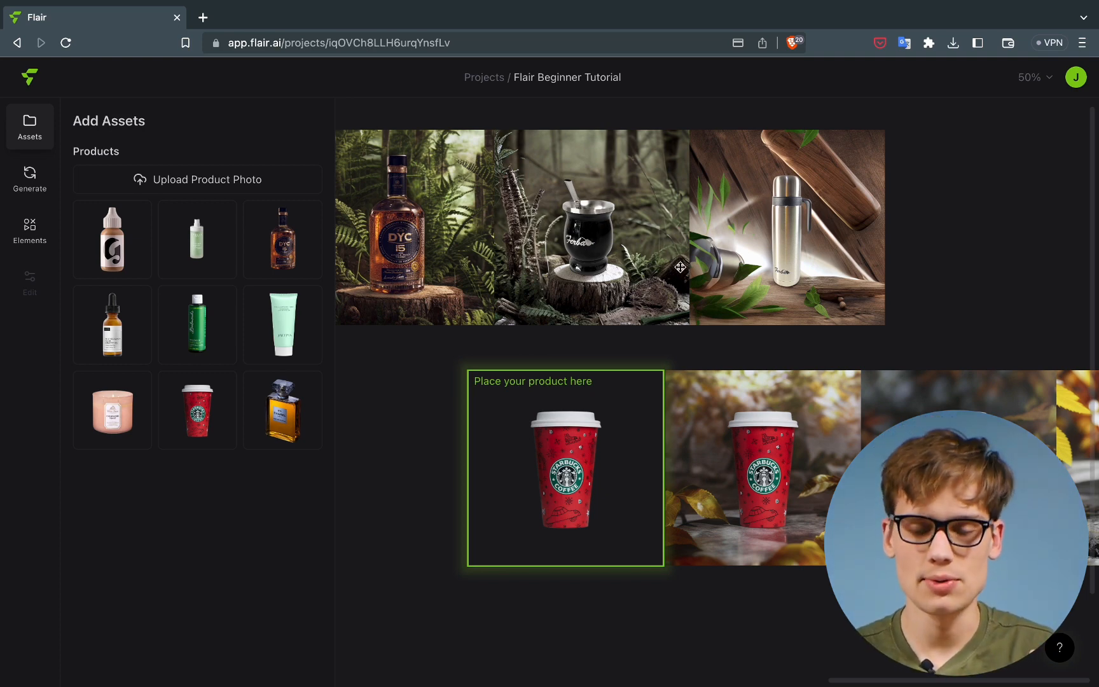
pyautogui.hscroll(-5, 693, 267)
pyautogui.hscroll(1, 712, 237)
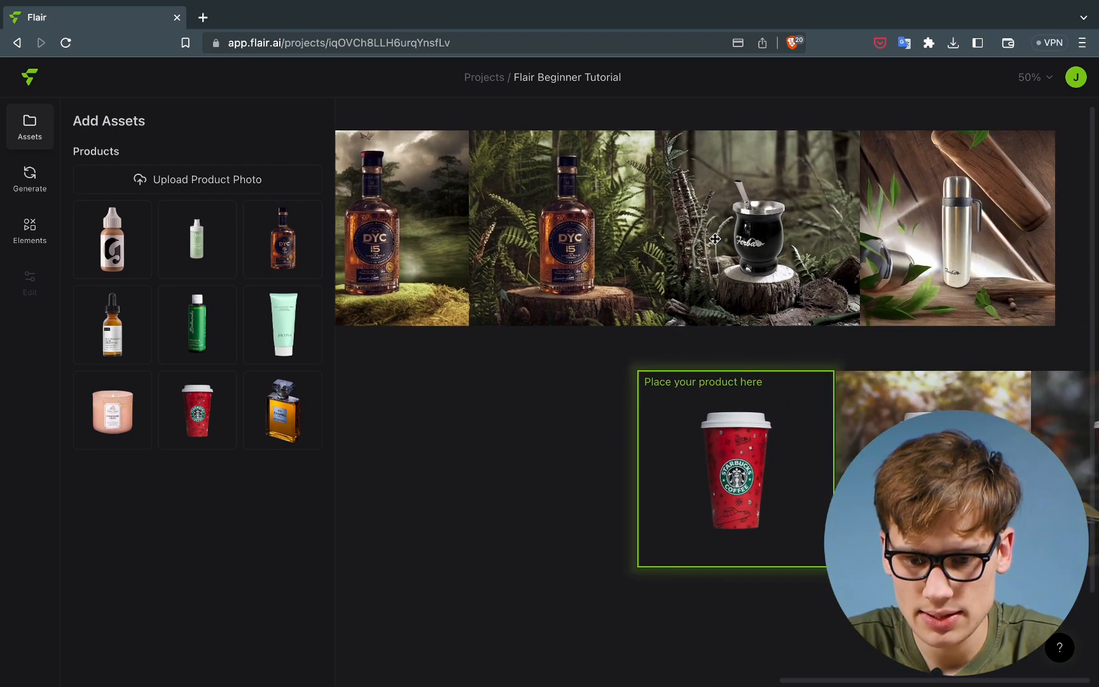
pyautogui.hscroll(2, 709, 237)
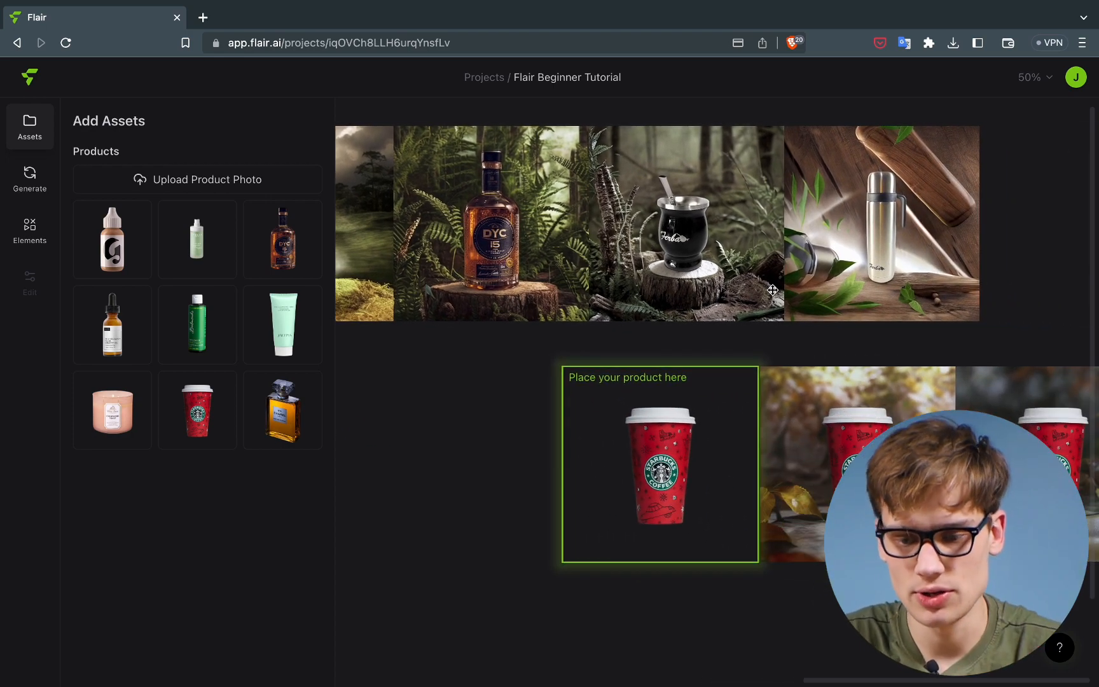
pyautogui.hscroll(3, 646, 258)
pyautogui.scroll(-1, 646, 258)
pyautogui.moveTo(646, 258); pyautogui.dragTo(920, 339)
pyautogui.moveTo(768, 305); pyautogui.dragTo(430, 191)
pyautogui.moveTo(929, 327); pyautogui.dragTo(873, 333)
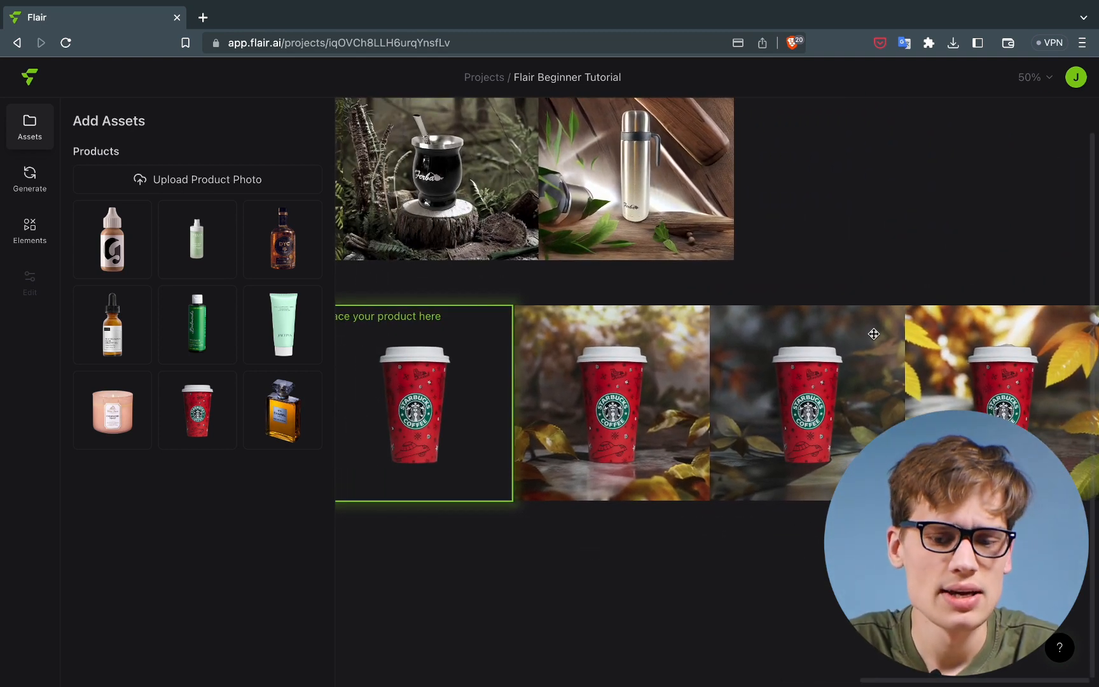